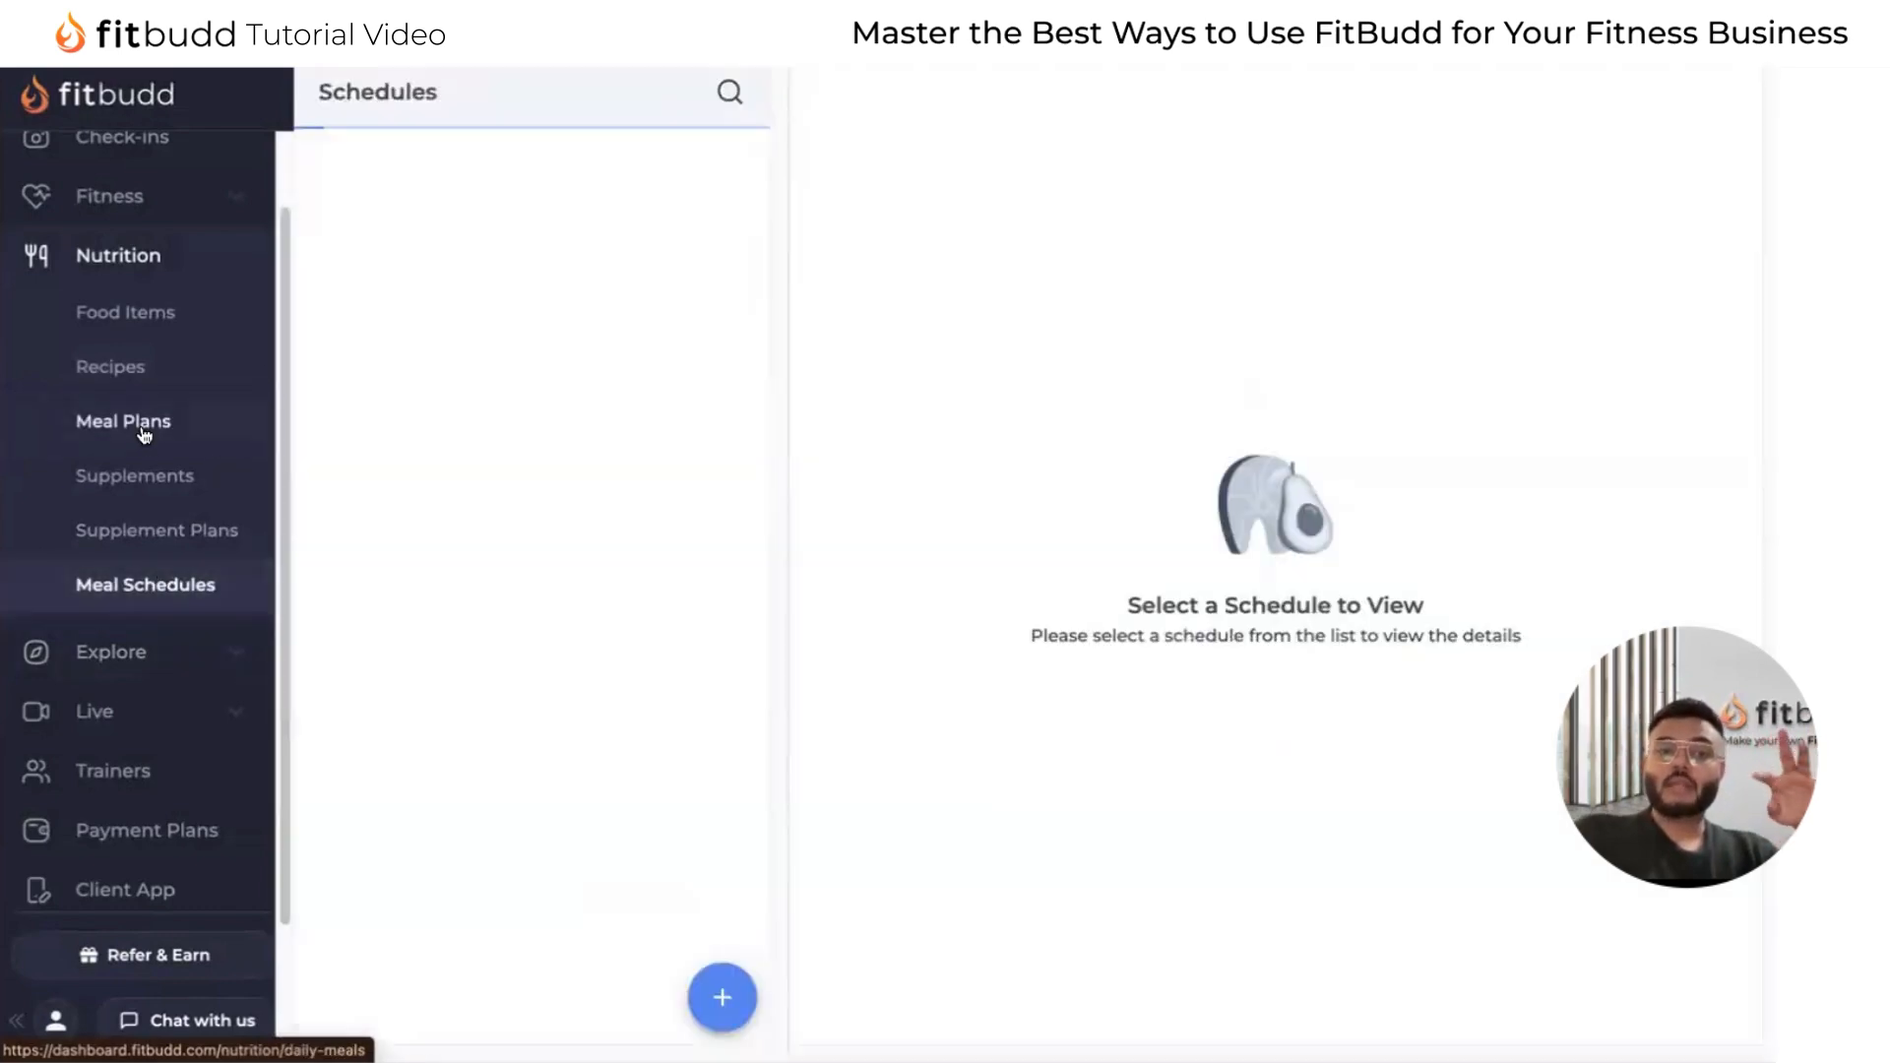
Open the 6 Week Nutrition program meal schedule and examine its daily meal plans across the weeks.
{"action": "left_click", "coordinate": [144, 434]}
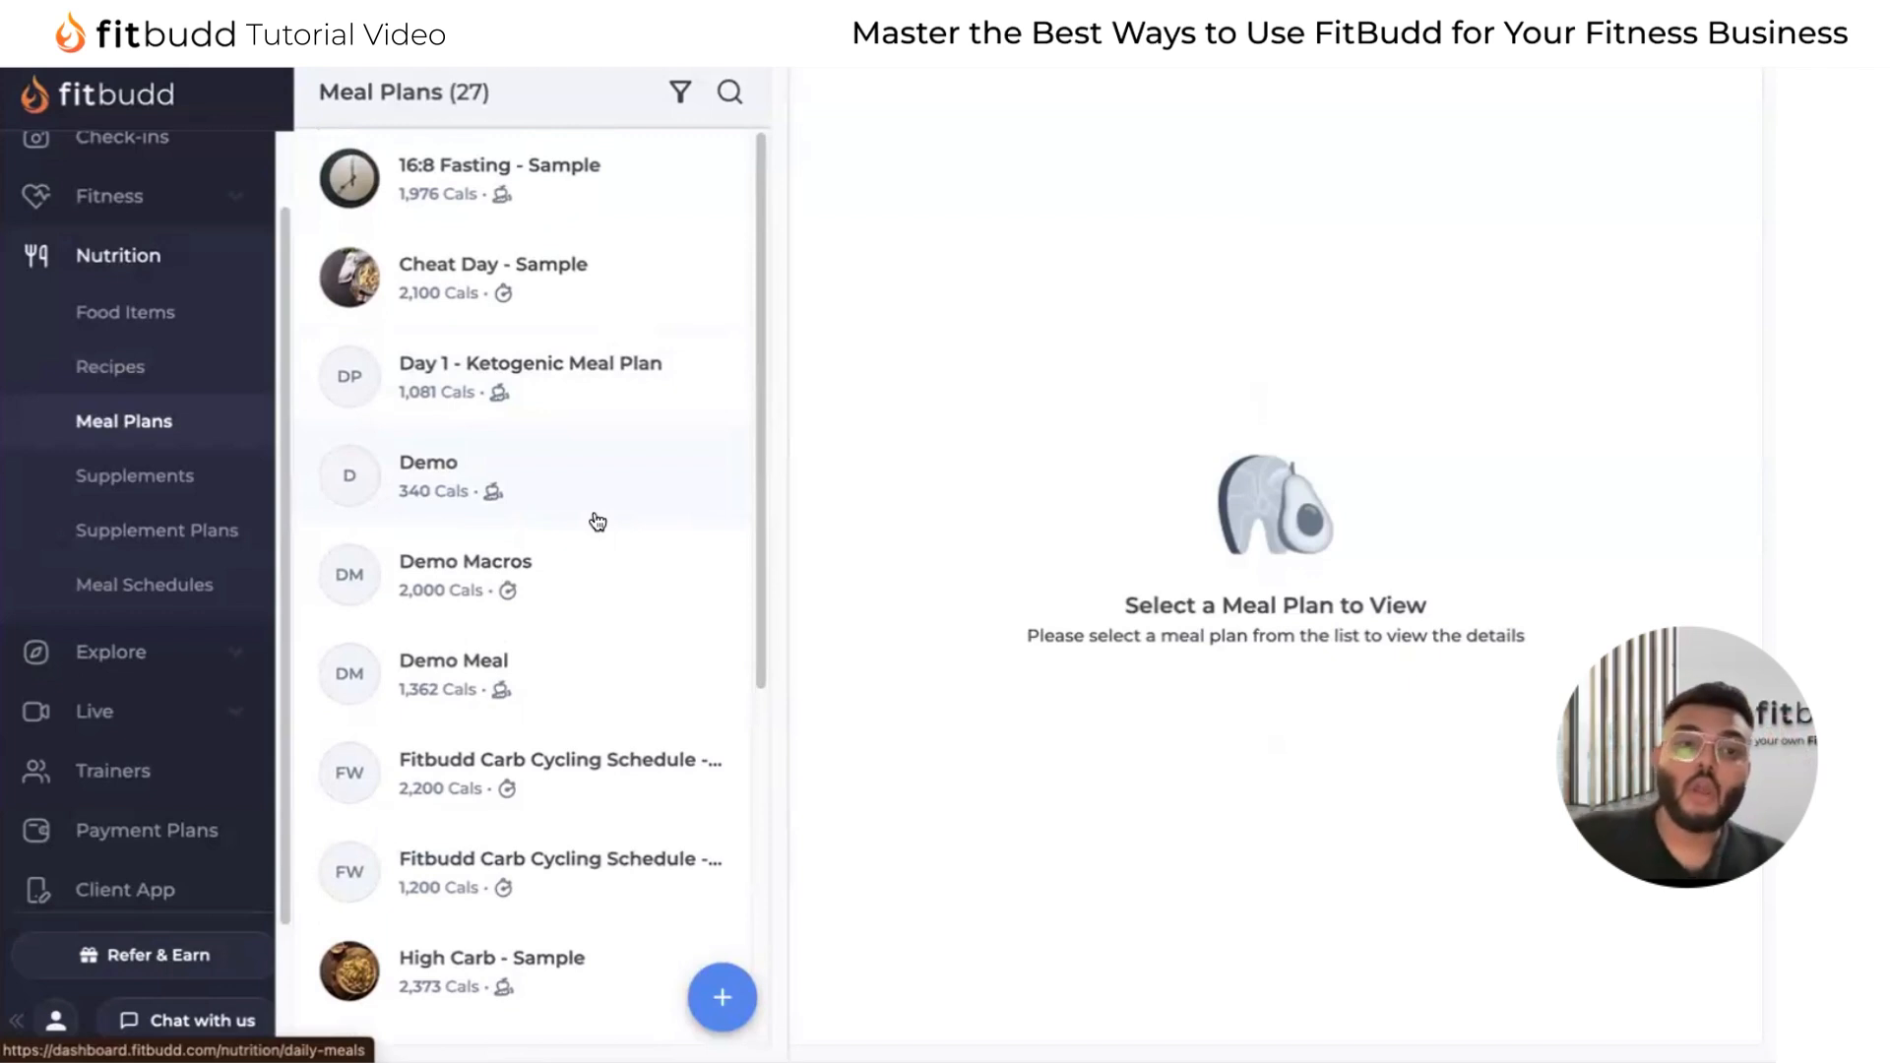
{"action": "left_click", "coordinate": [148, 585]}
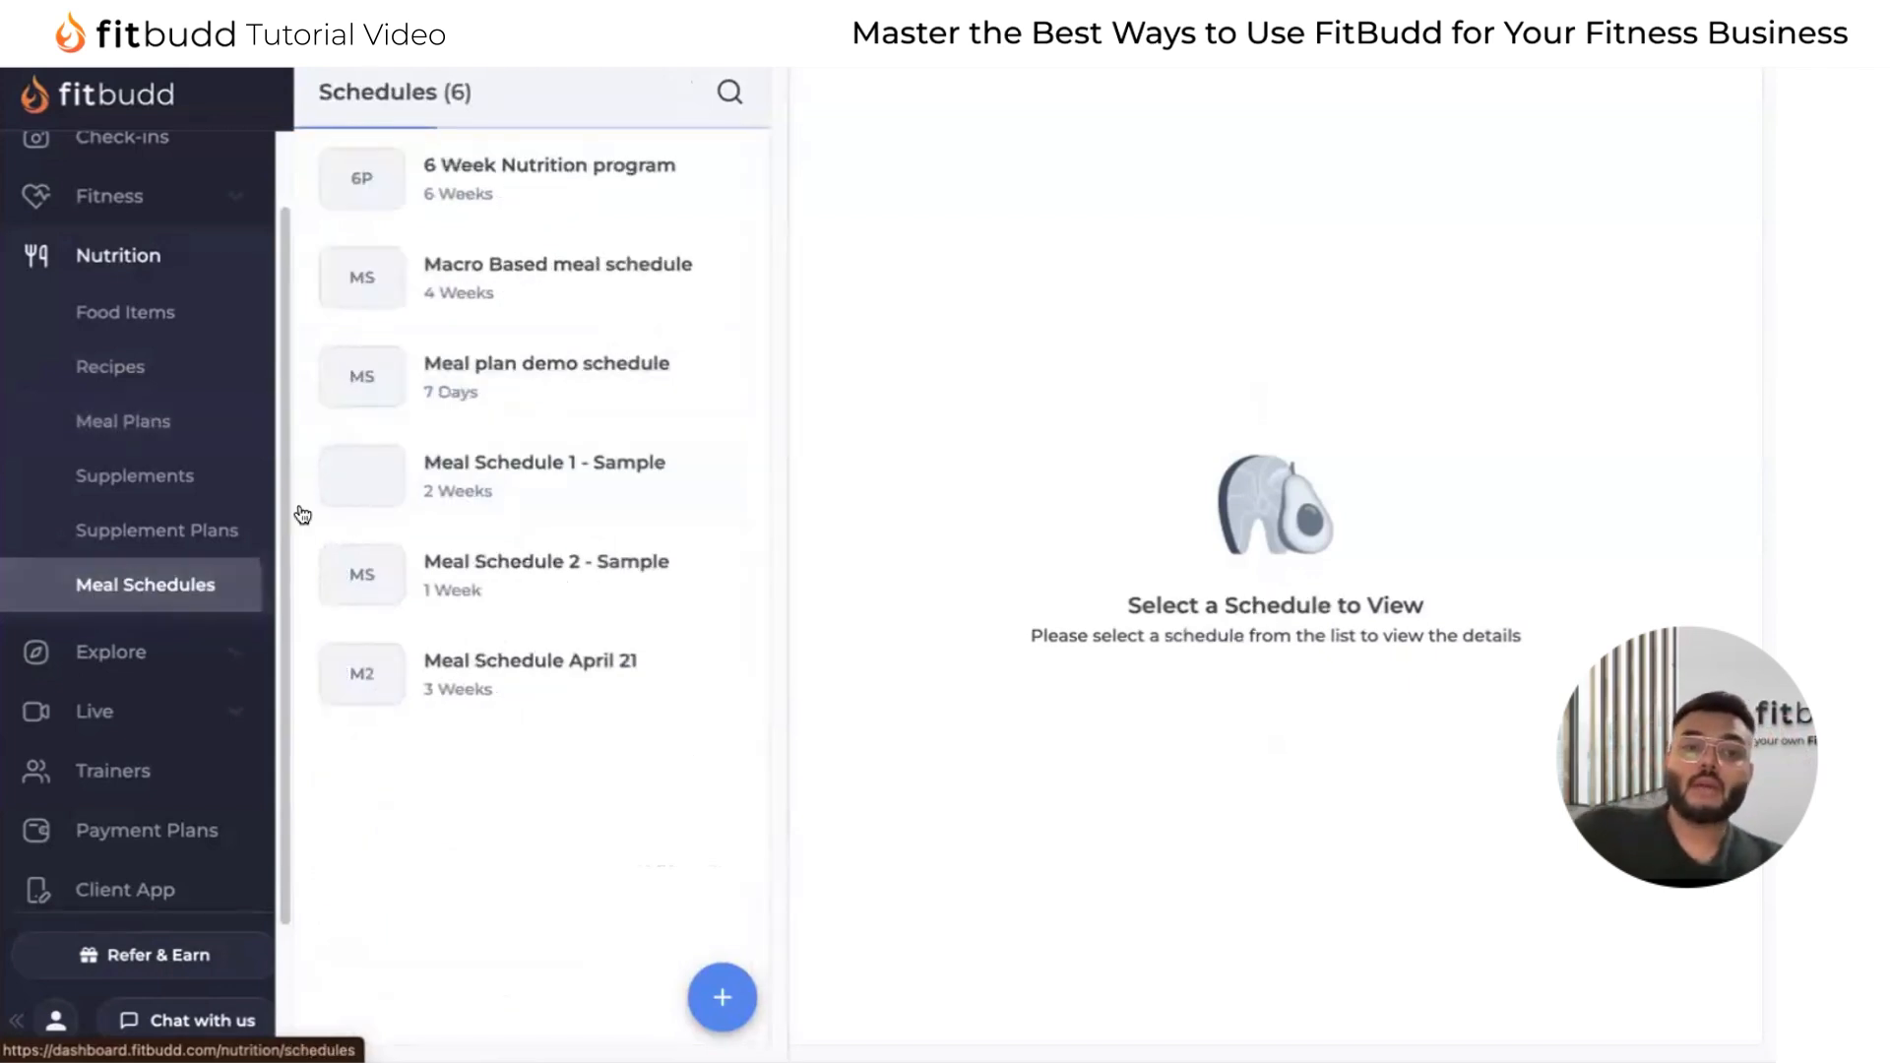
{"action": "left_click", "coordinate": [599, 201]}
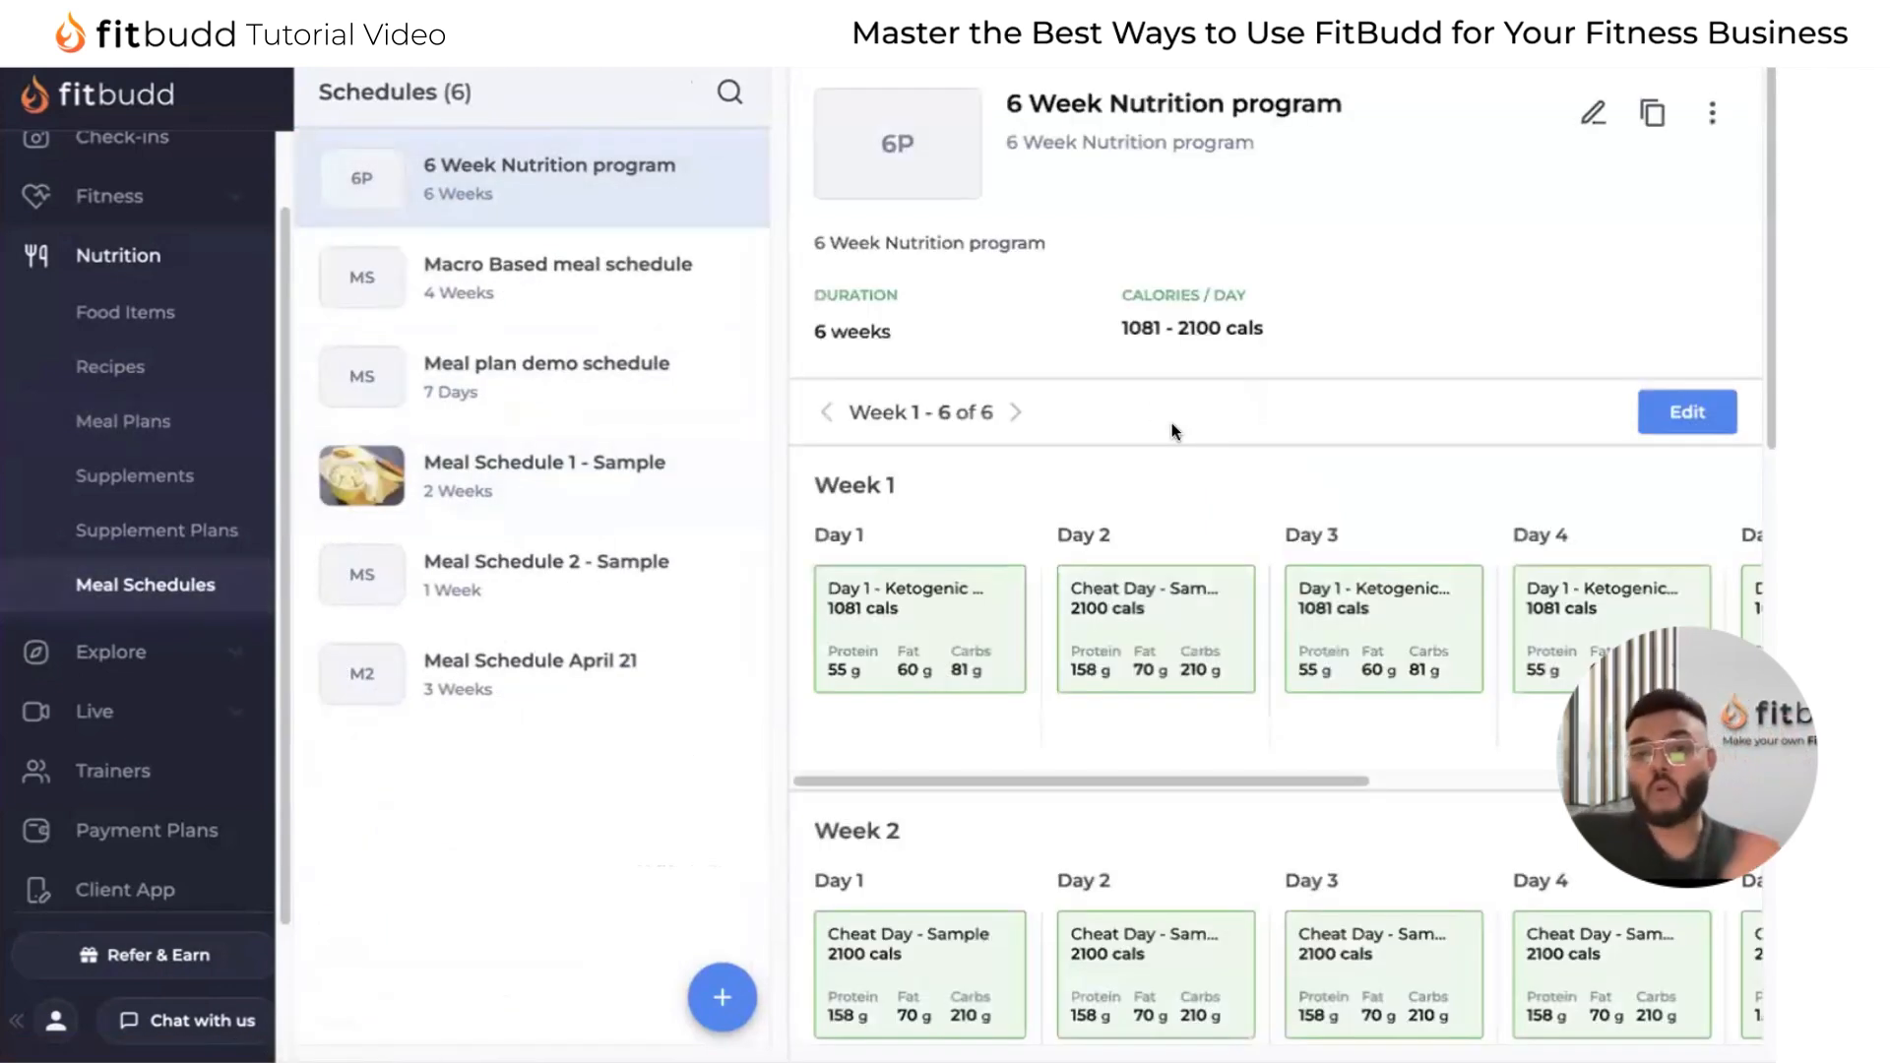
{"action": "scroll", "coordinate": [1391, 617], "scroll_direction": "right", "scroll_amount": 6}
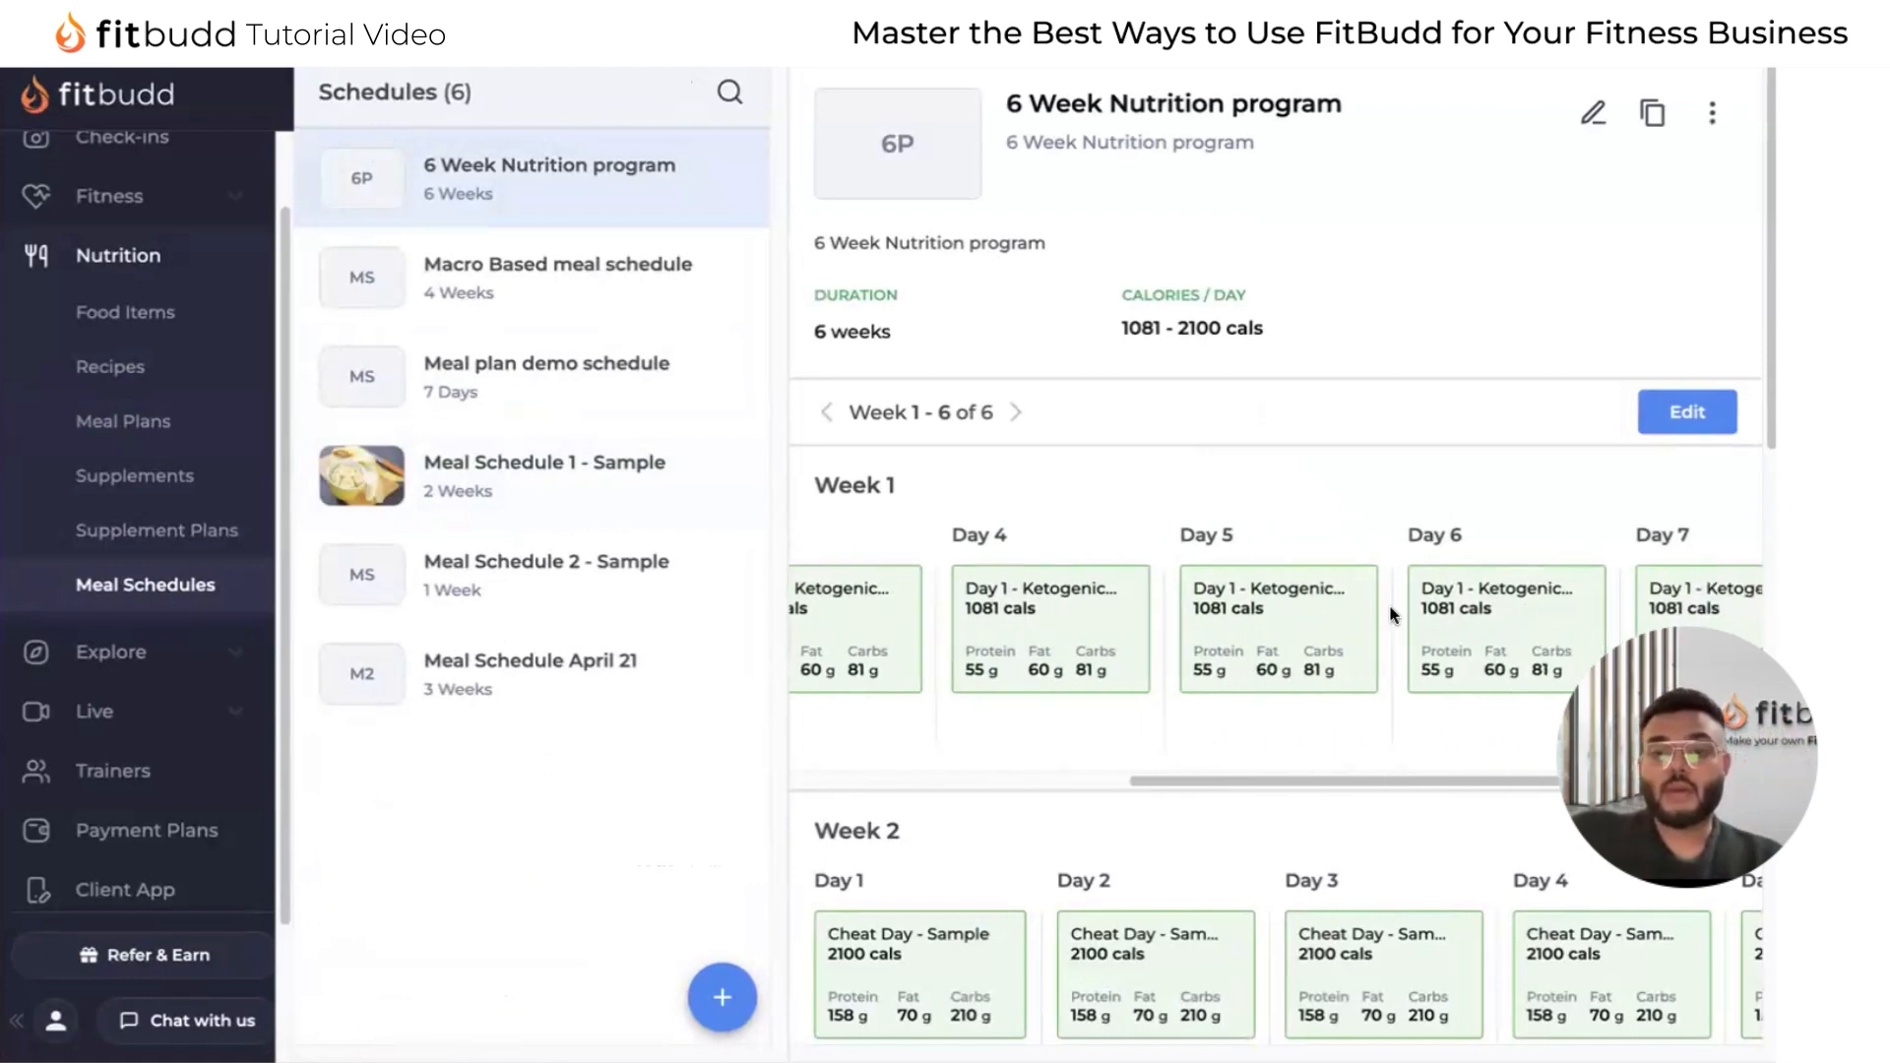
{"action": "scroll", "coordinate": [1391, 616], "scroll_direction": "down", "scroll_amount": 10}
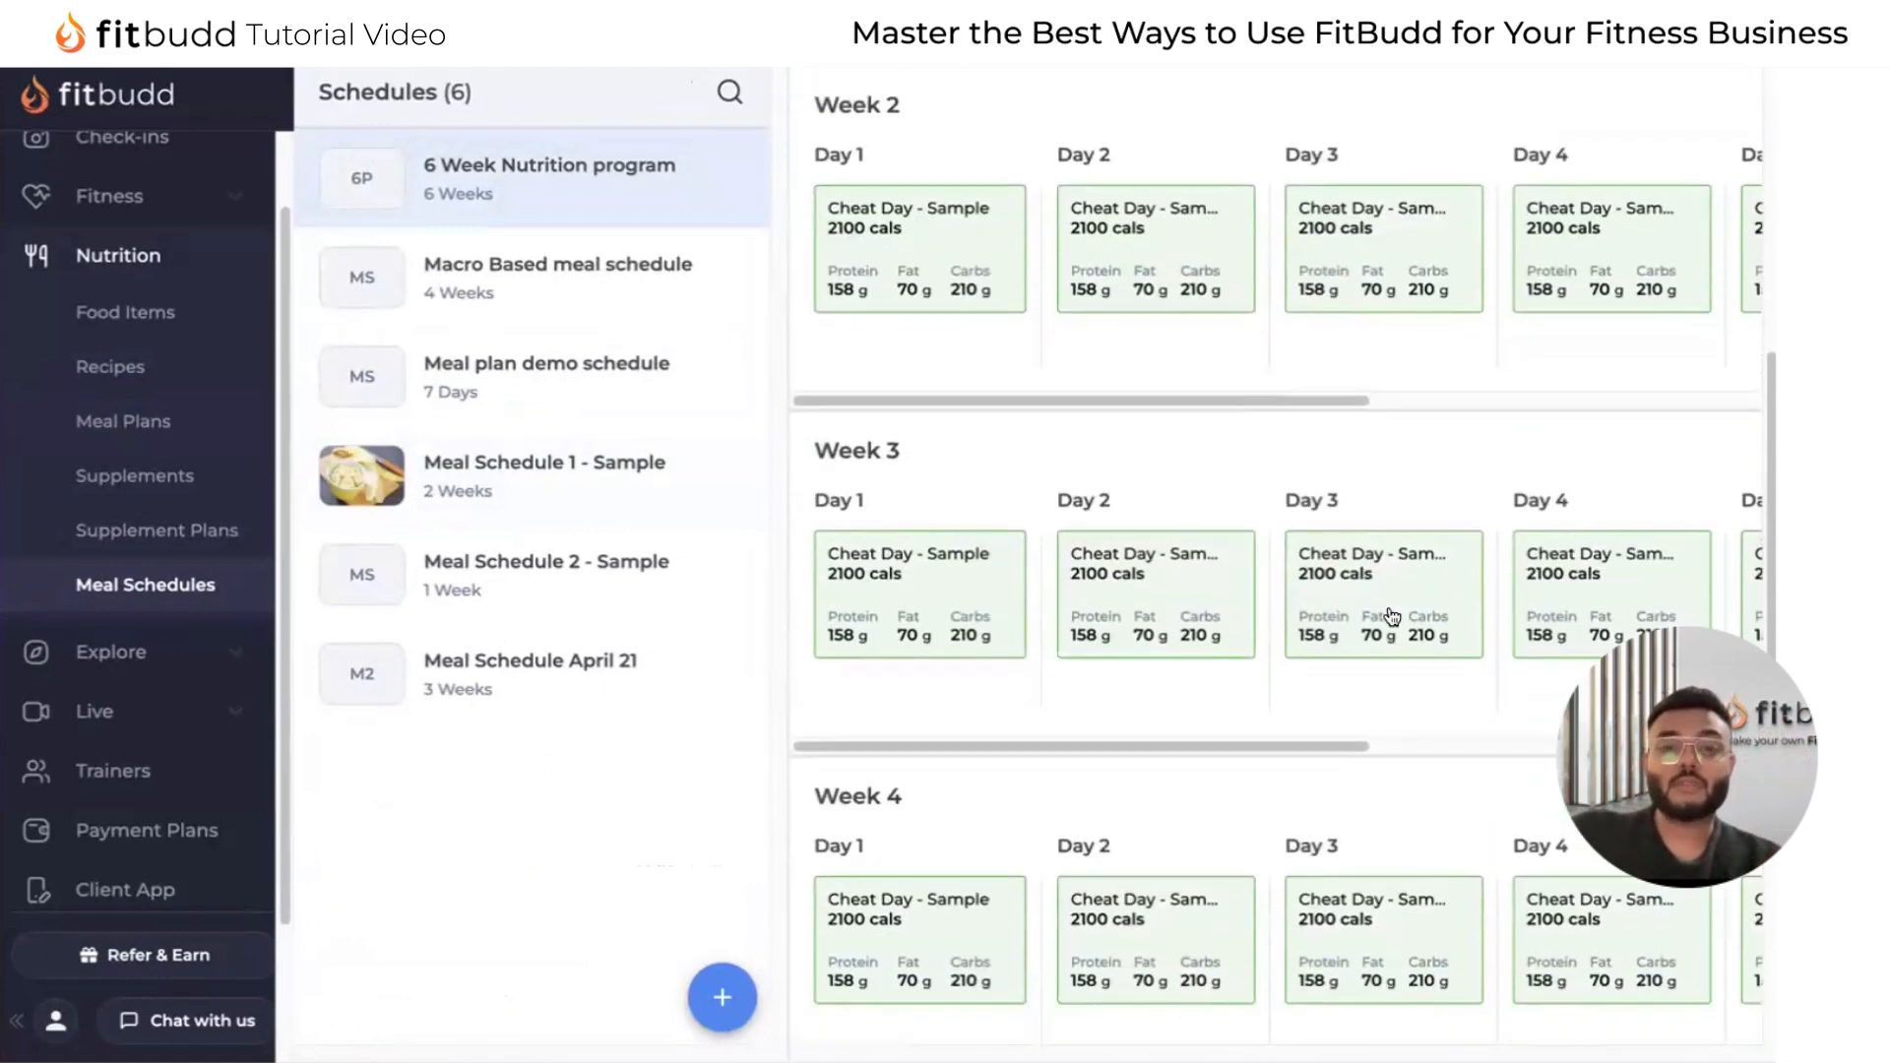
{"action": "scroll", "coordinate": [1391, 615], "scroll_direction": "up", "scroll_amount": 8}
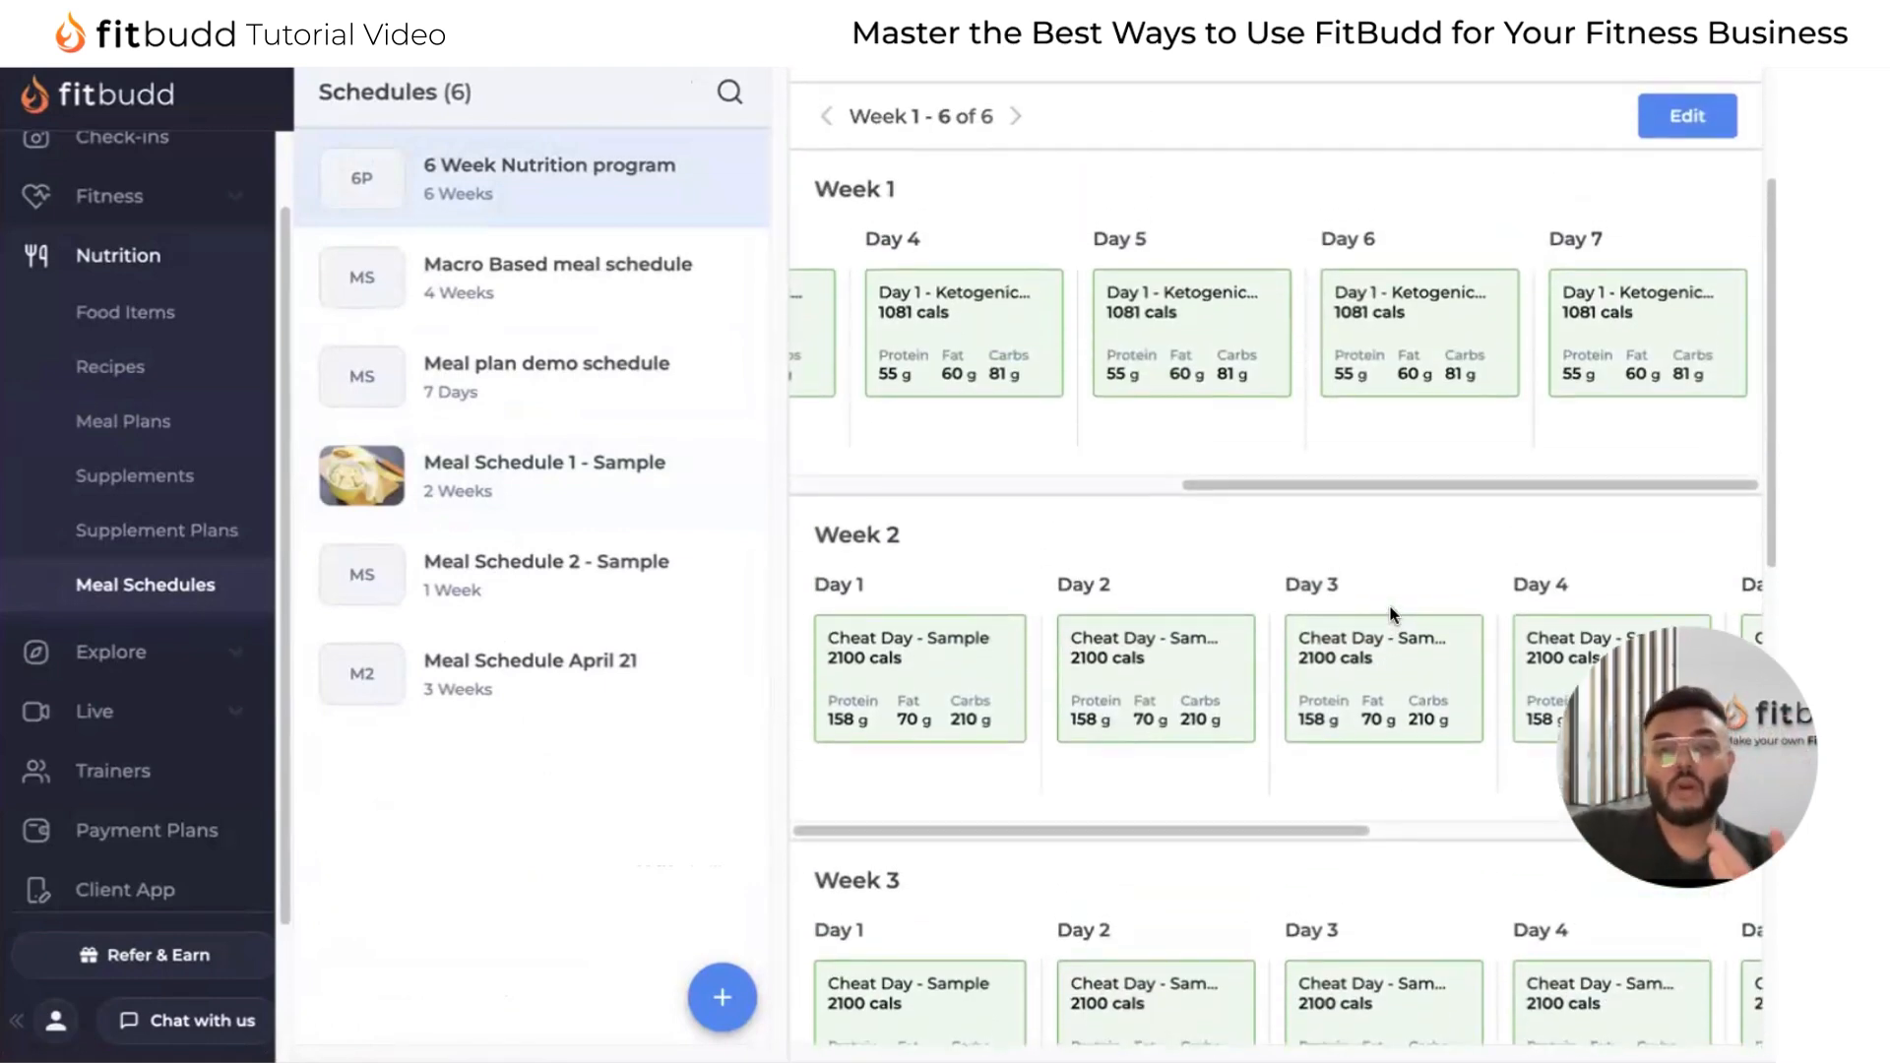
{"action": "scroll", "coordinate": [1391, 615], "scroll_direction": "up", "scroll_amount": 3}
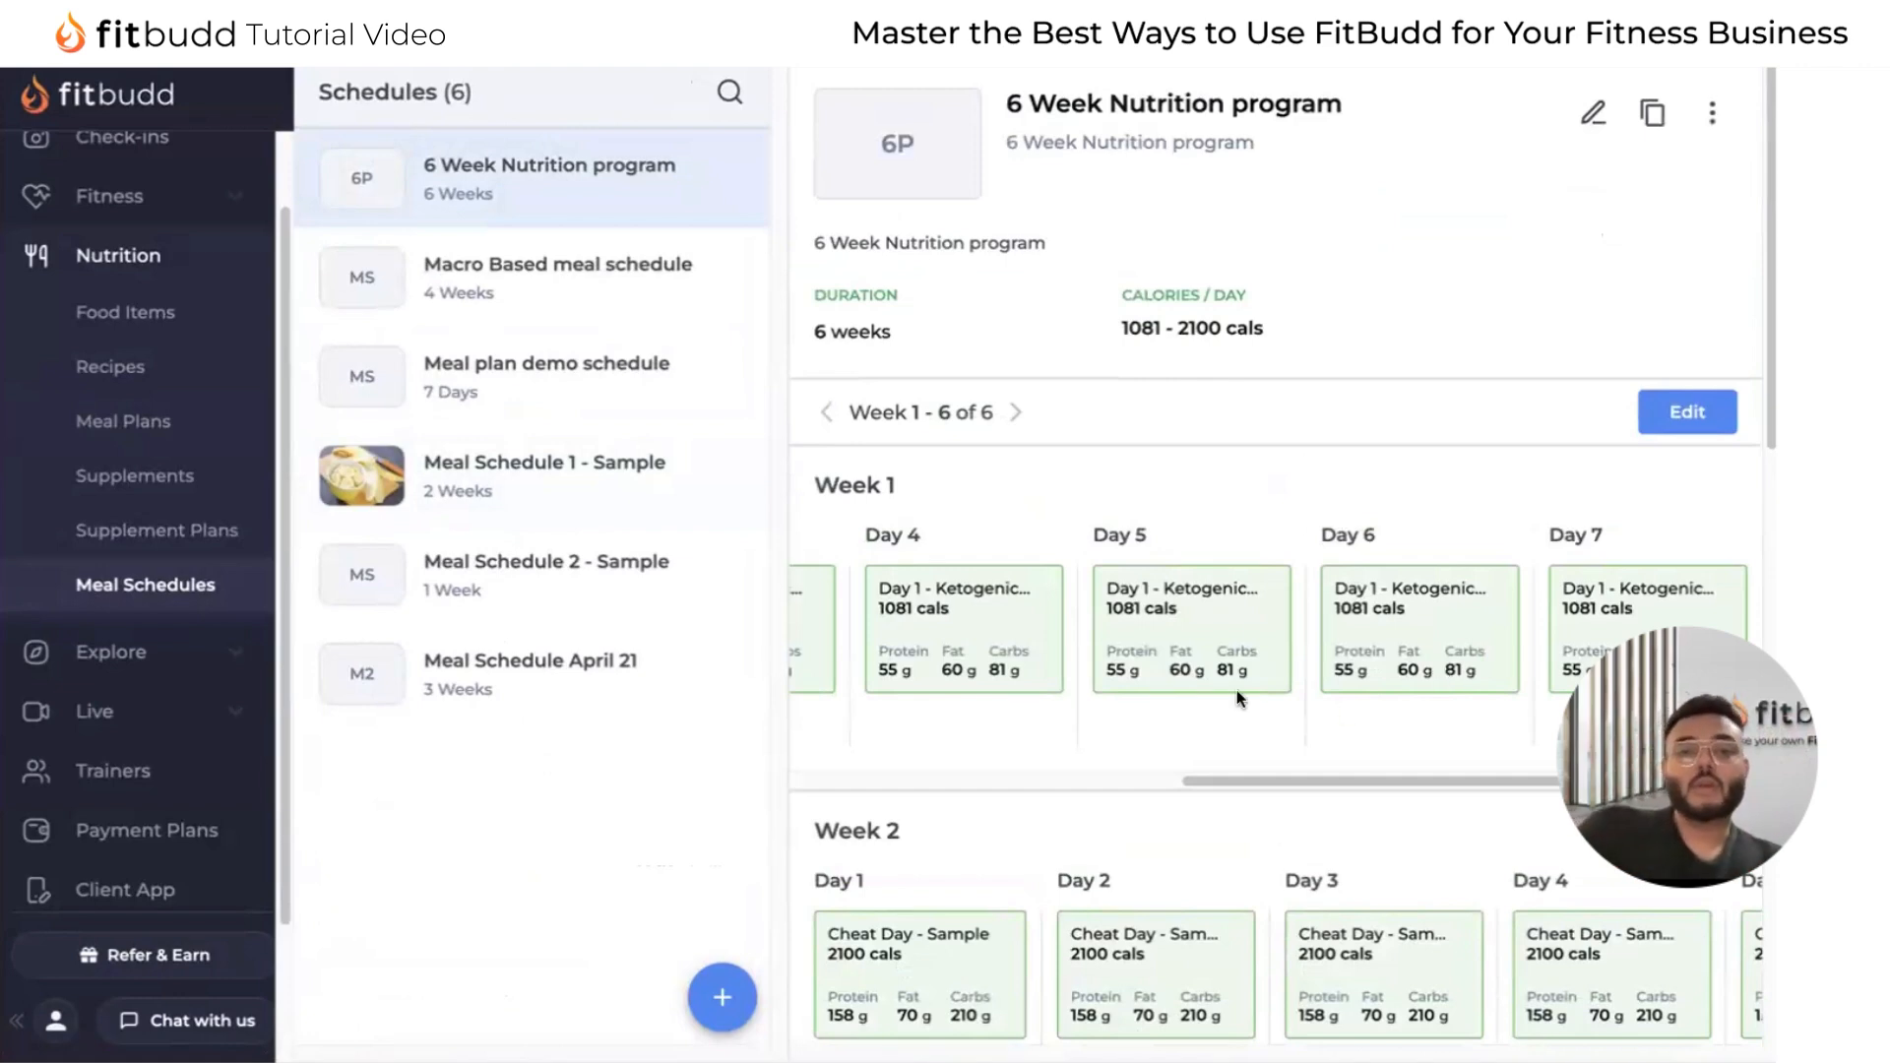
Look at the Food Based and Macros Based options for a new meal plan, and discard the form.
{"action": "left_click", "coordinate": [179, 445]}
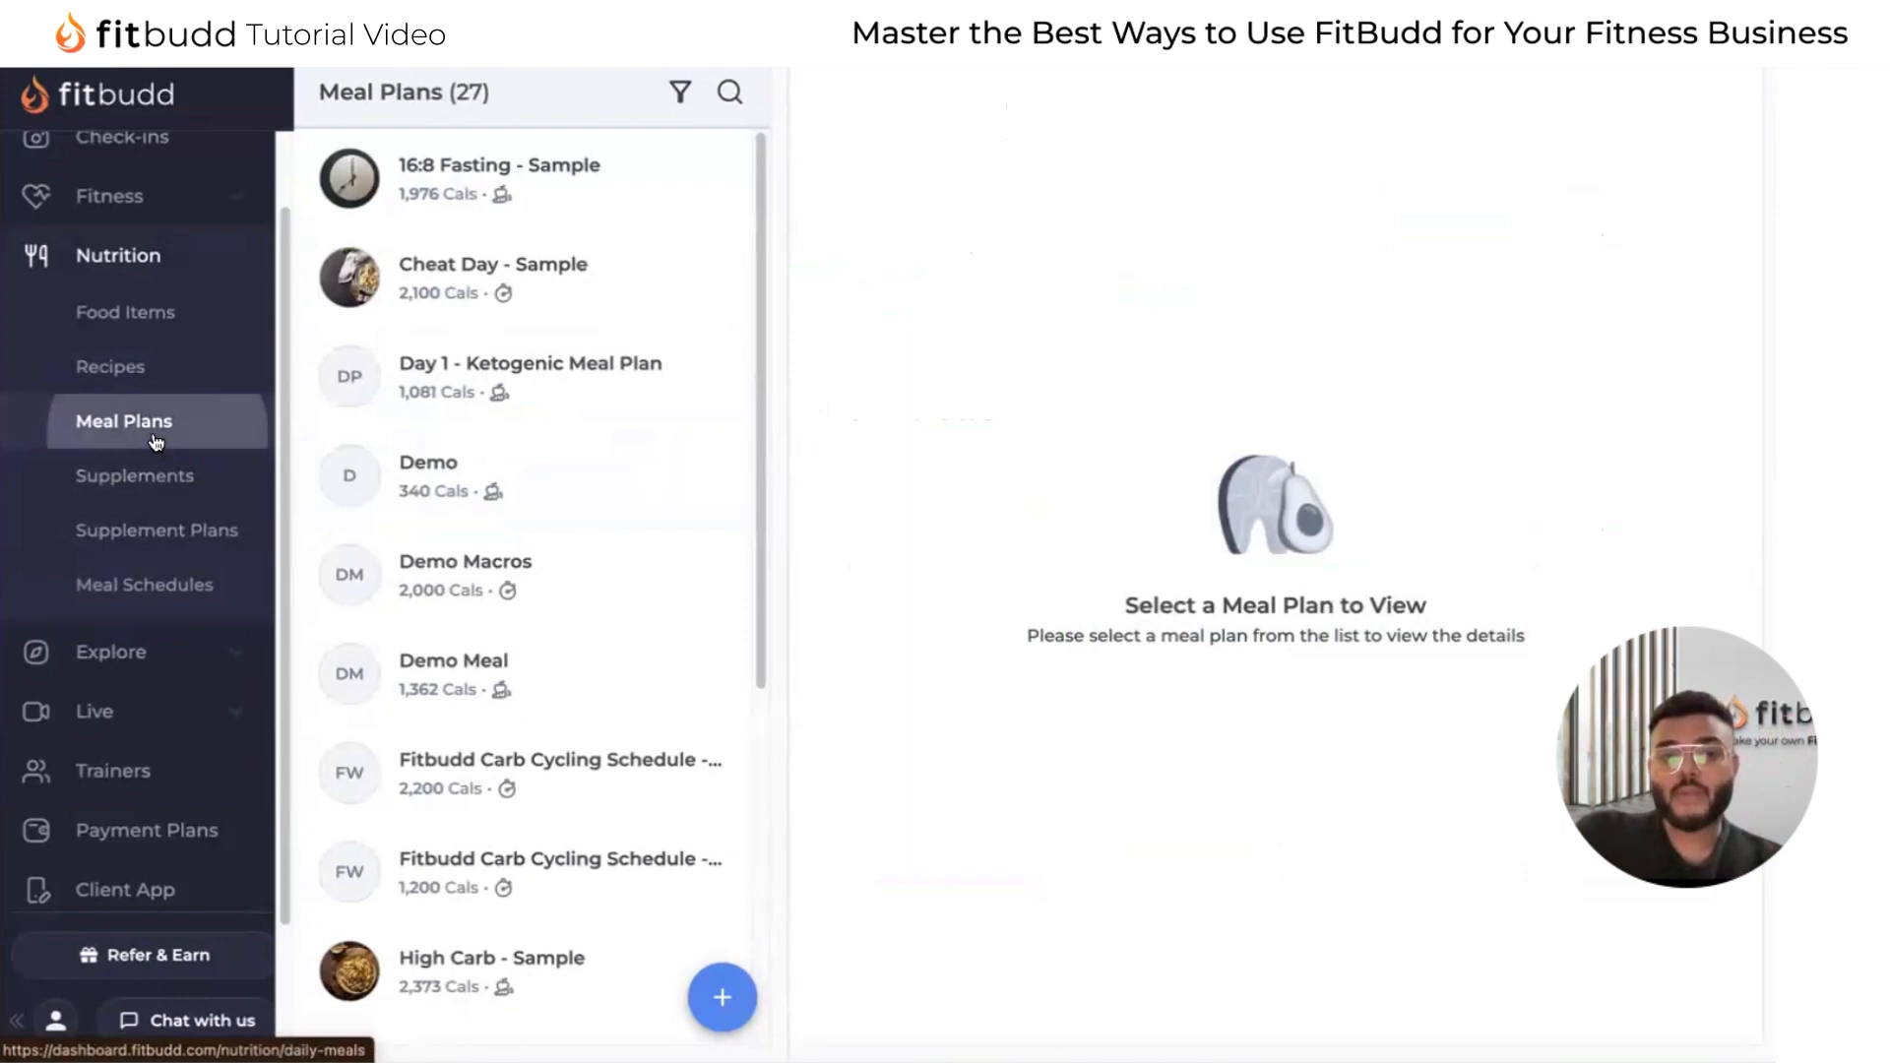
{"action": "left_click", "coordinate": [724, 999]}
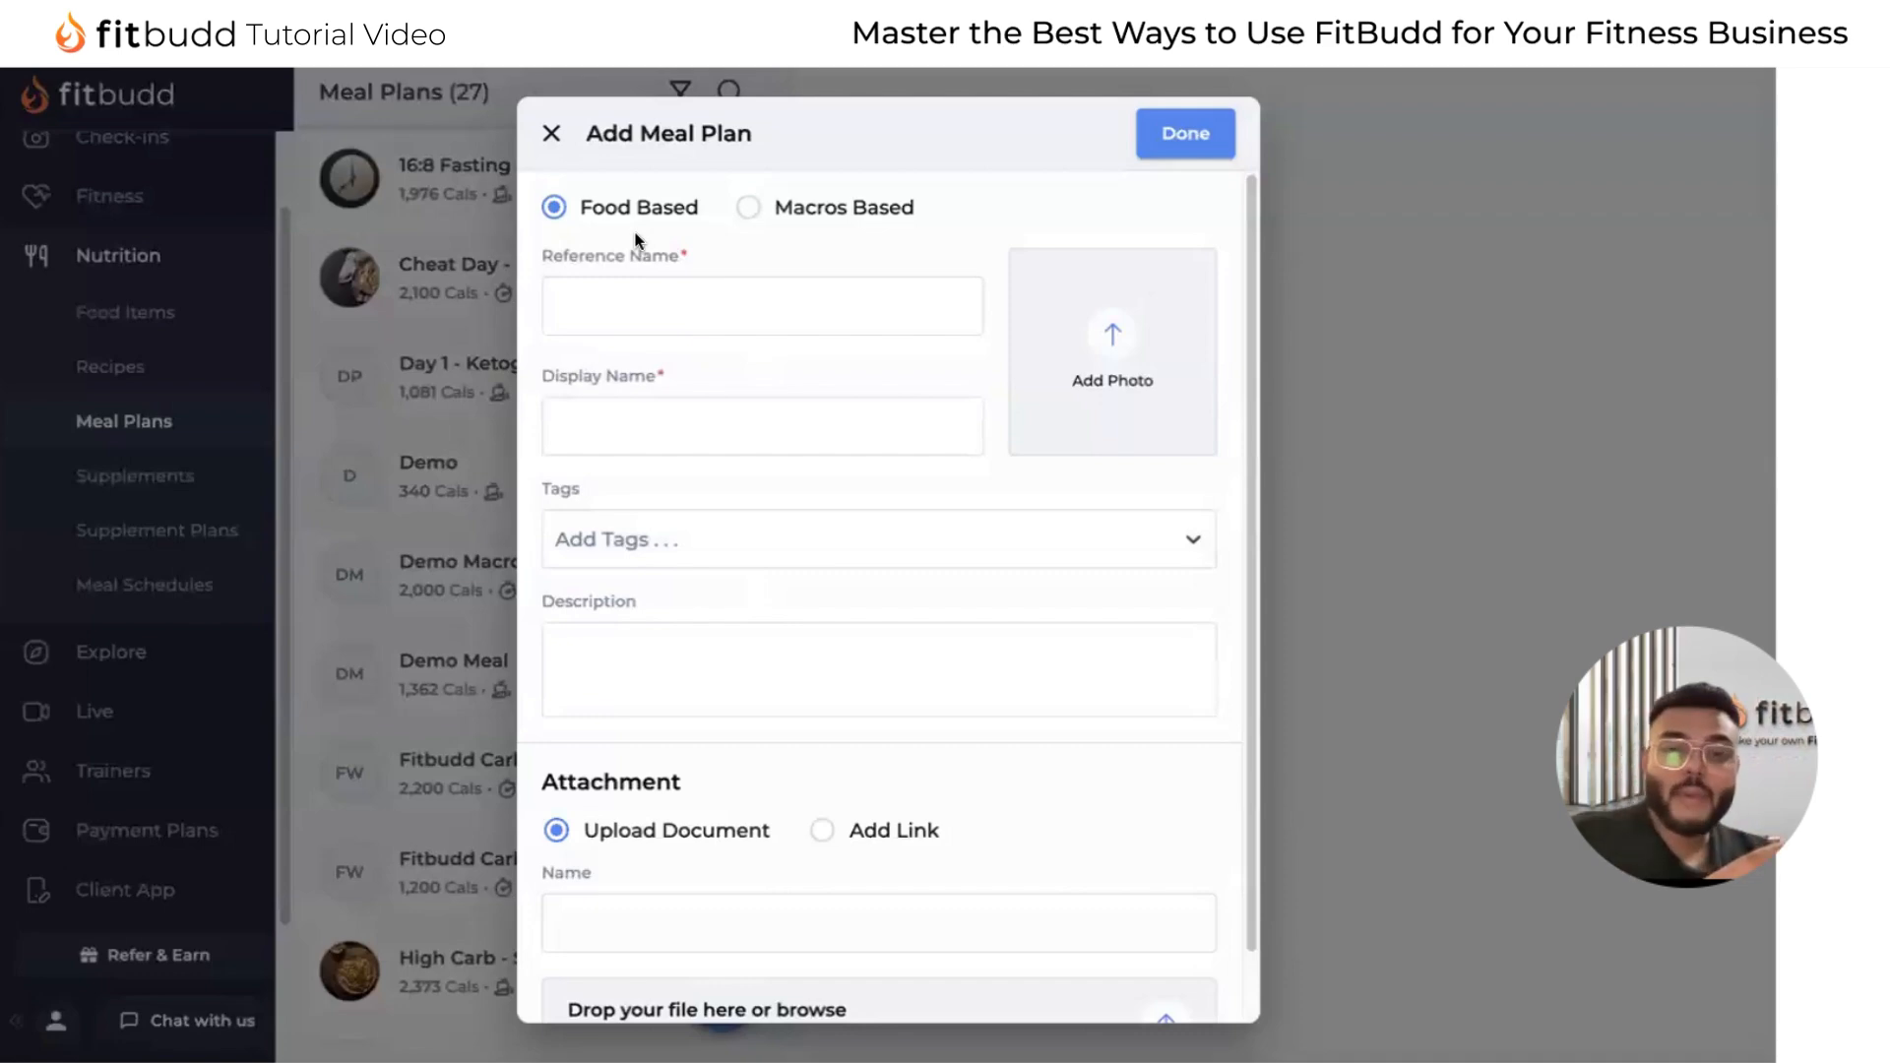
{"action": "left_click", "coordinate": [748, 206]}
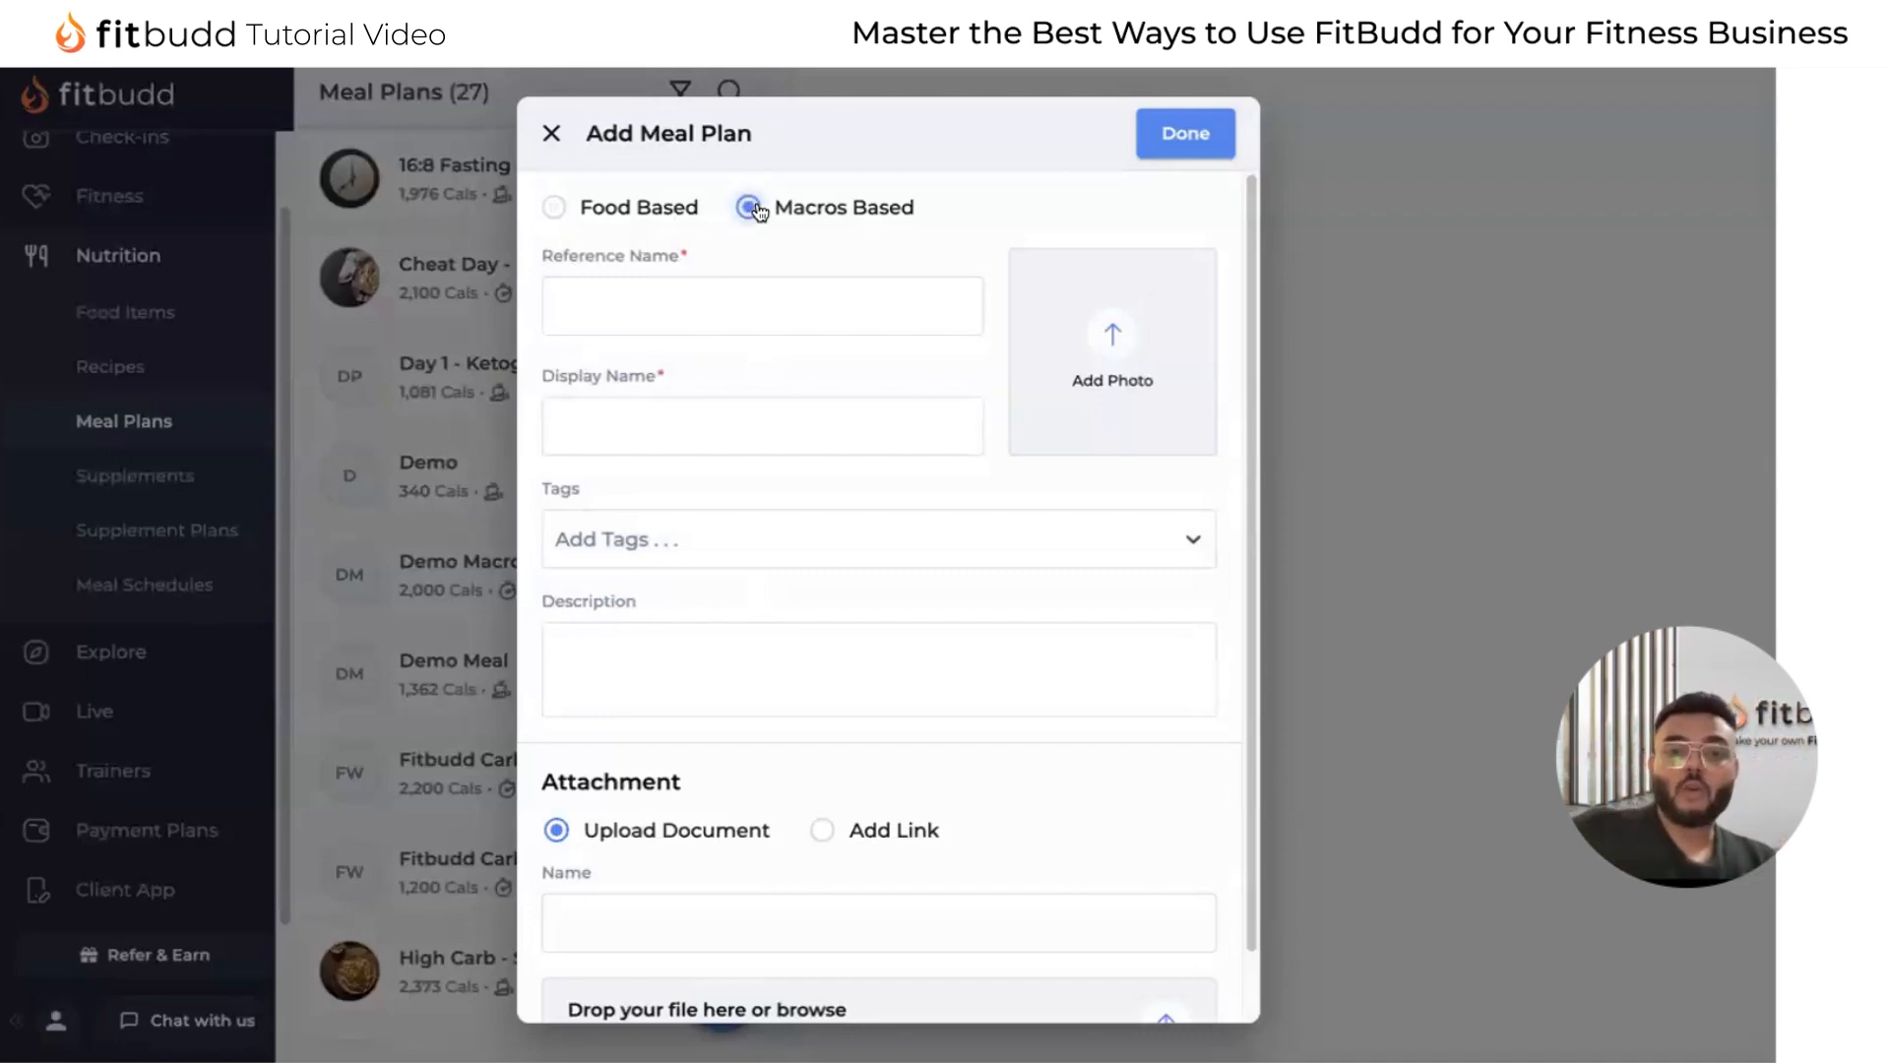
{"action": "left_click", "coordinate": [552, 133]}
{"action": "left_click", "coordinate": [1032, 608]}
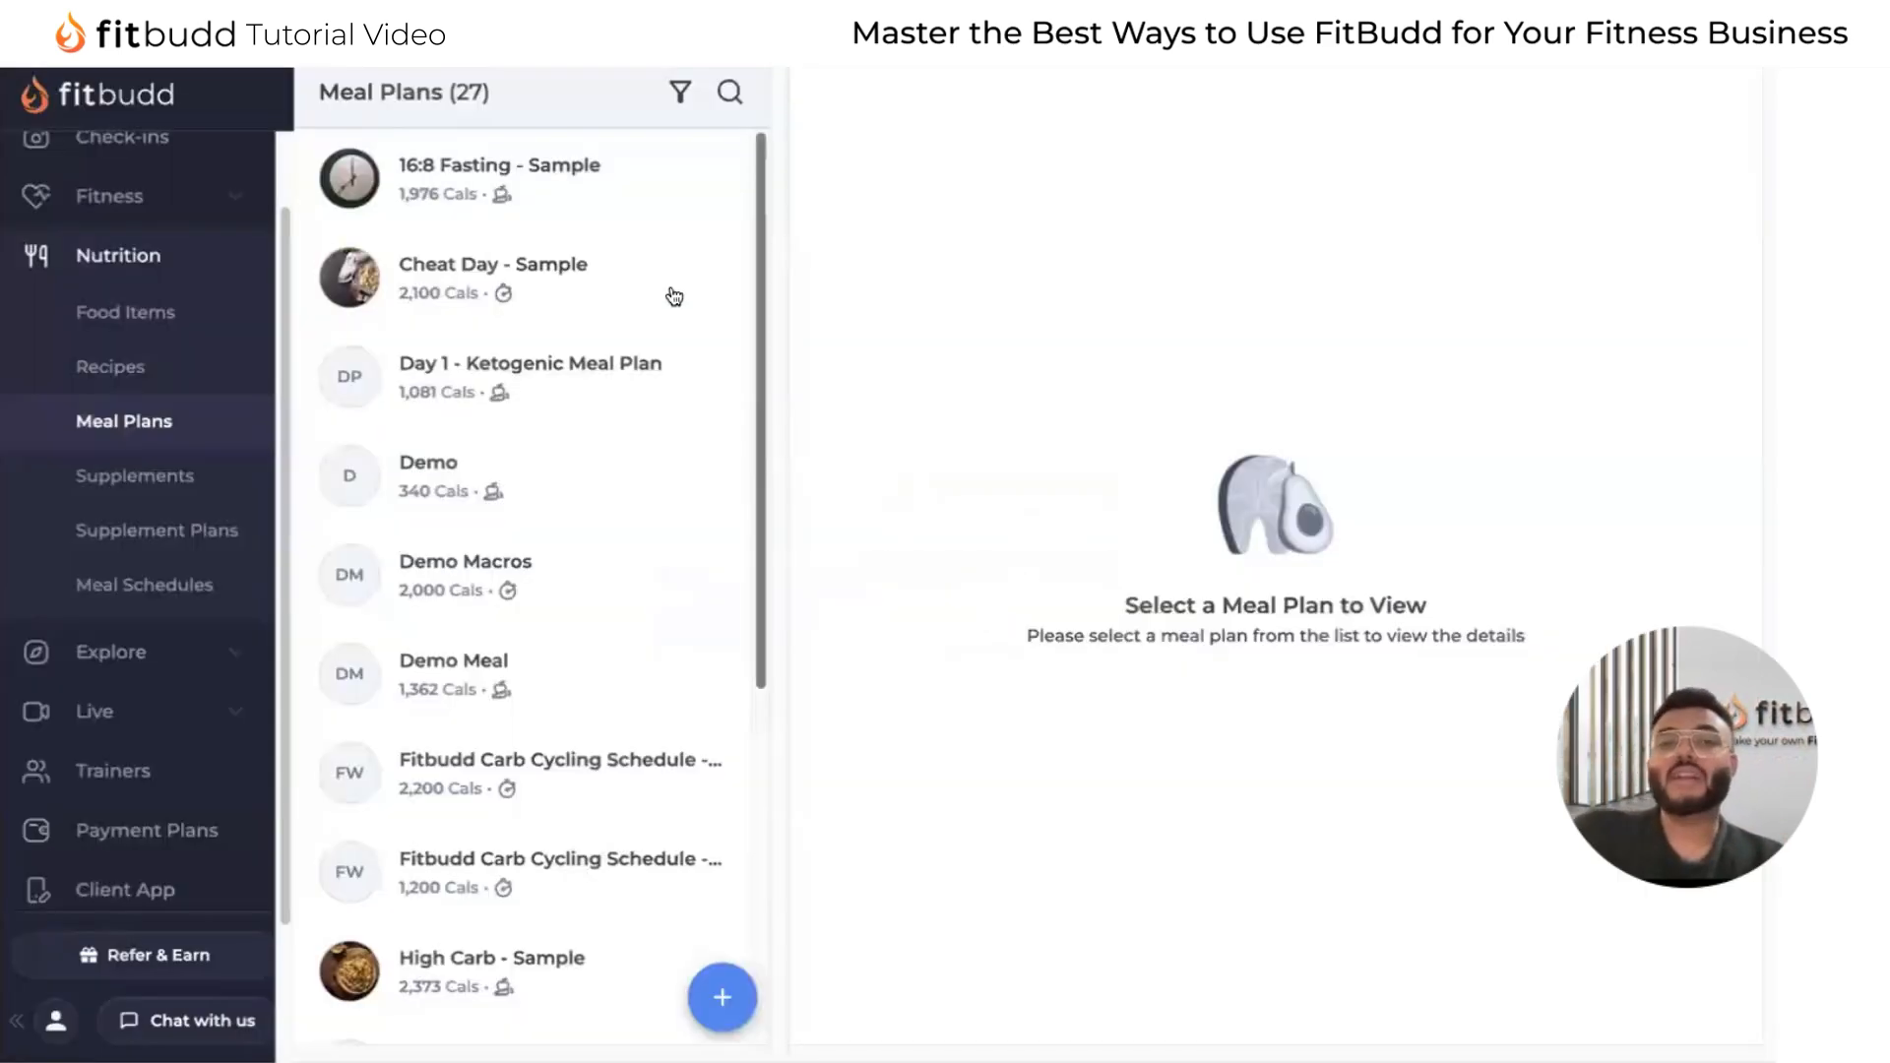
Open the 16:8 Fasting - Sample meal plan and examine its macro summary and Early Morning foods.
{"action": "left_click", "coordinate": [618, 208]}
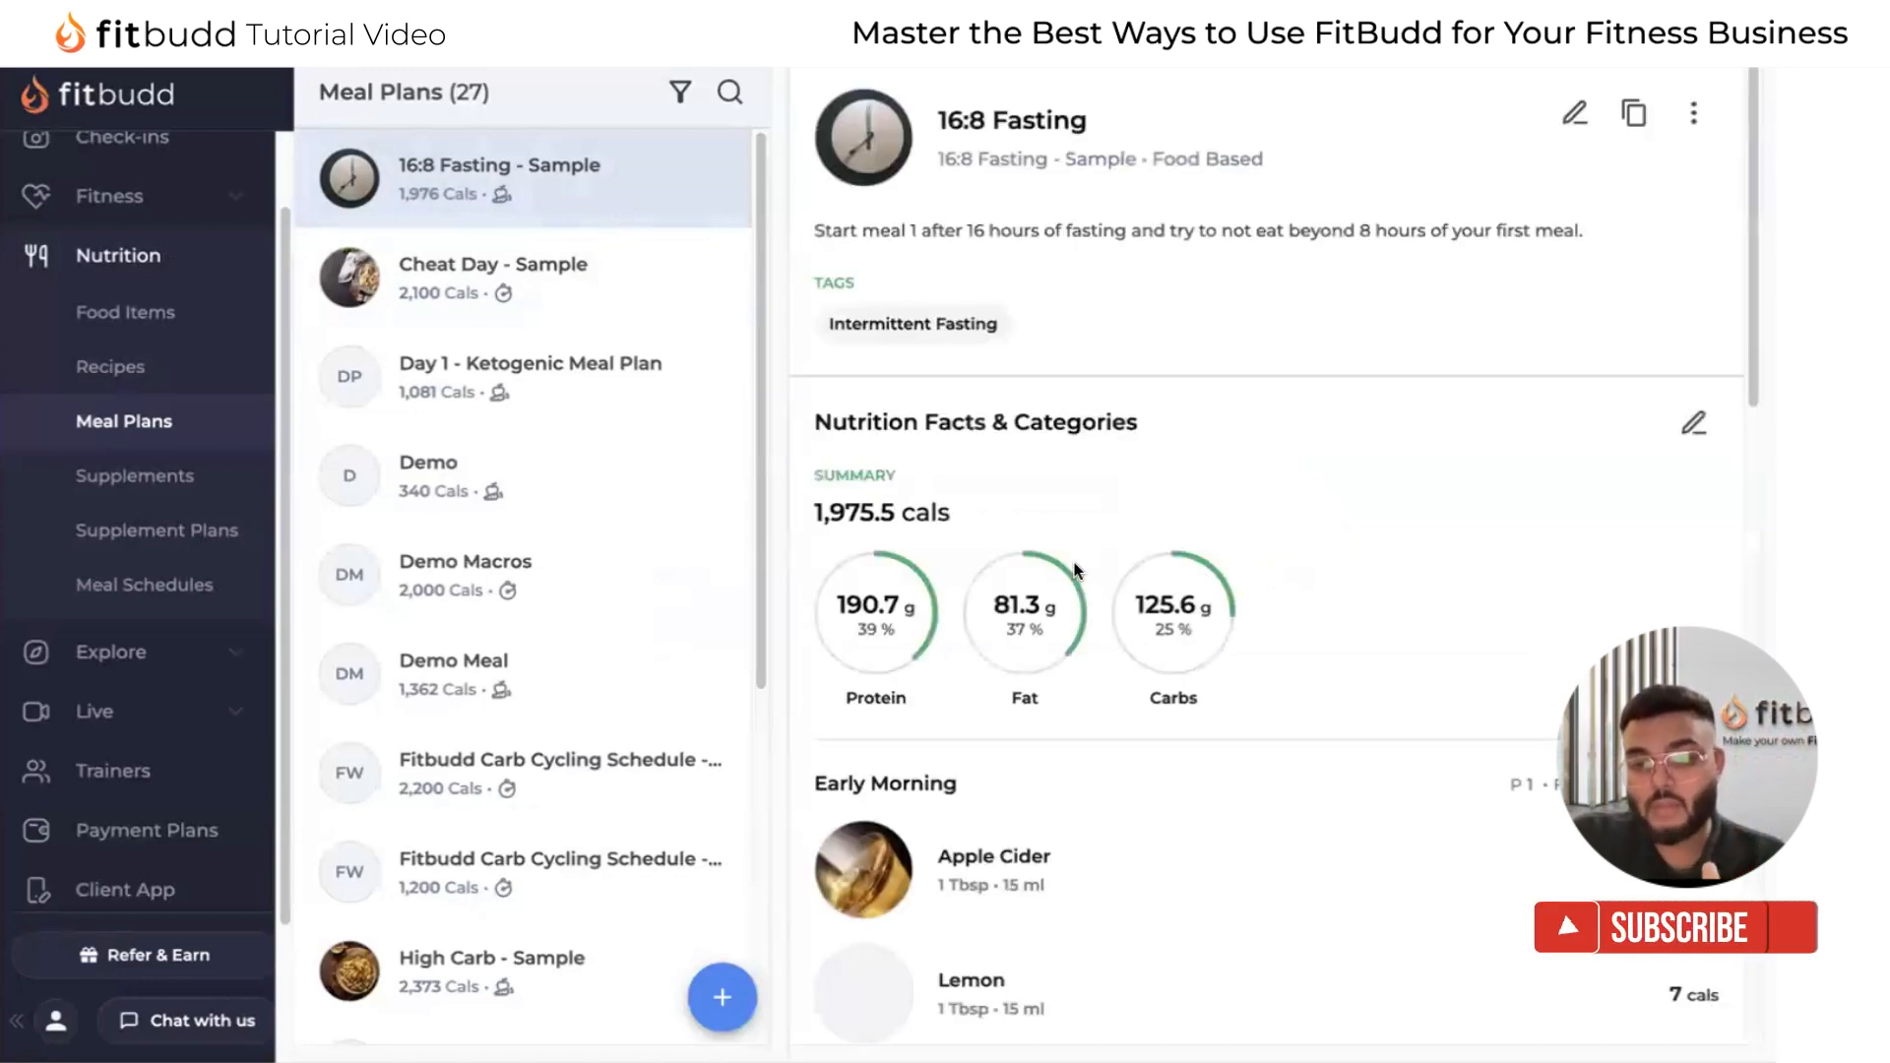
{"action": "scroll", "coordinate": [1221, 758], "scroll_direction": "down", "scroll_amount": 3}
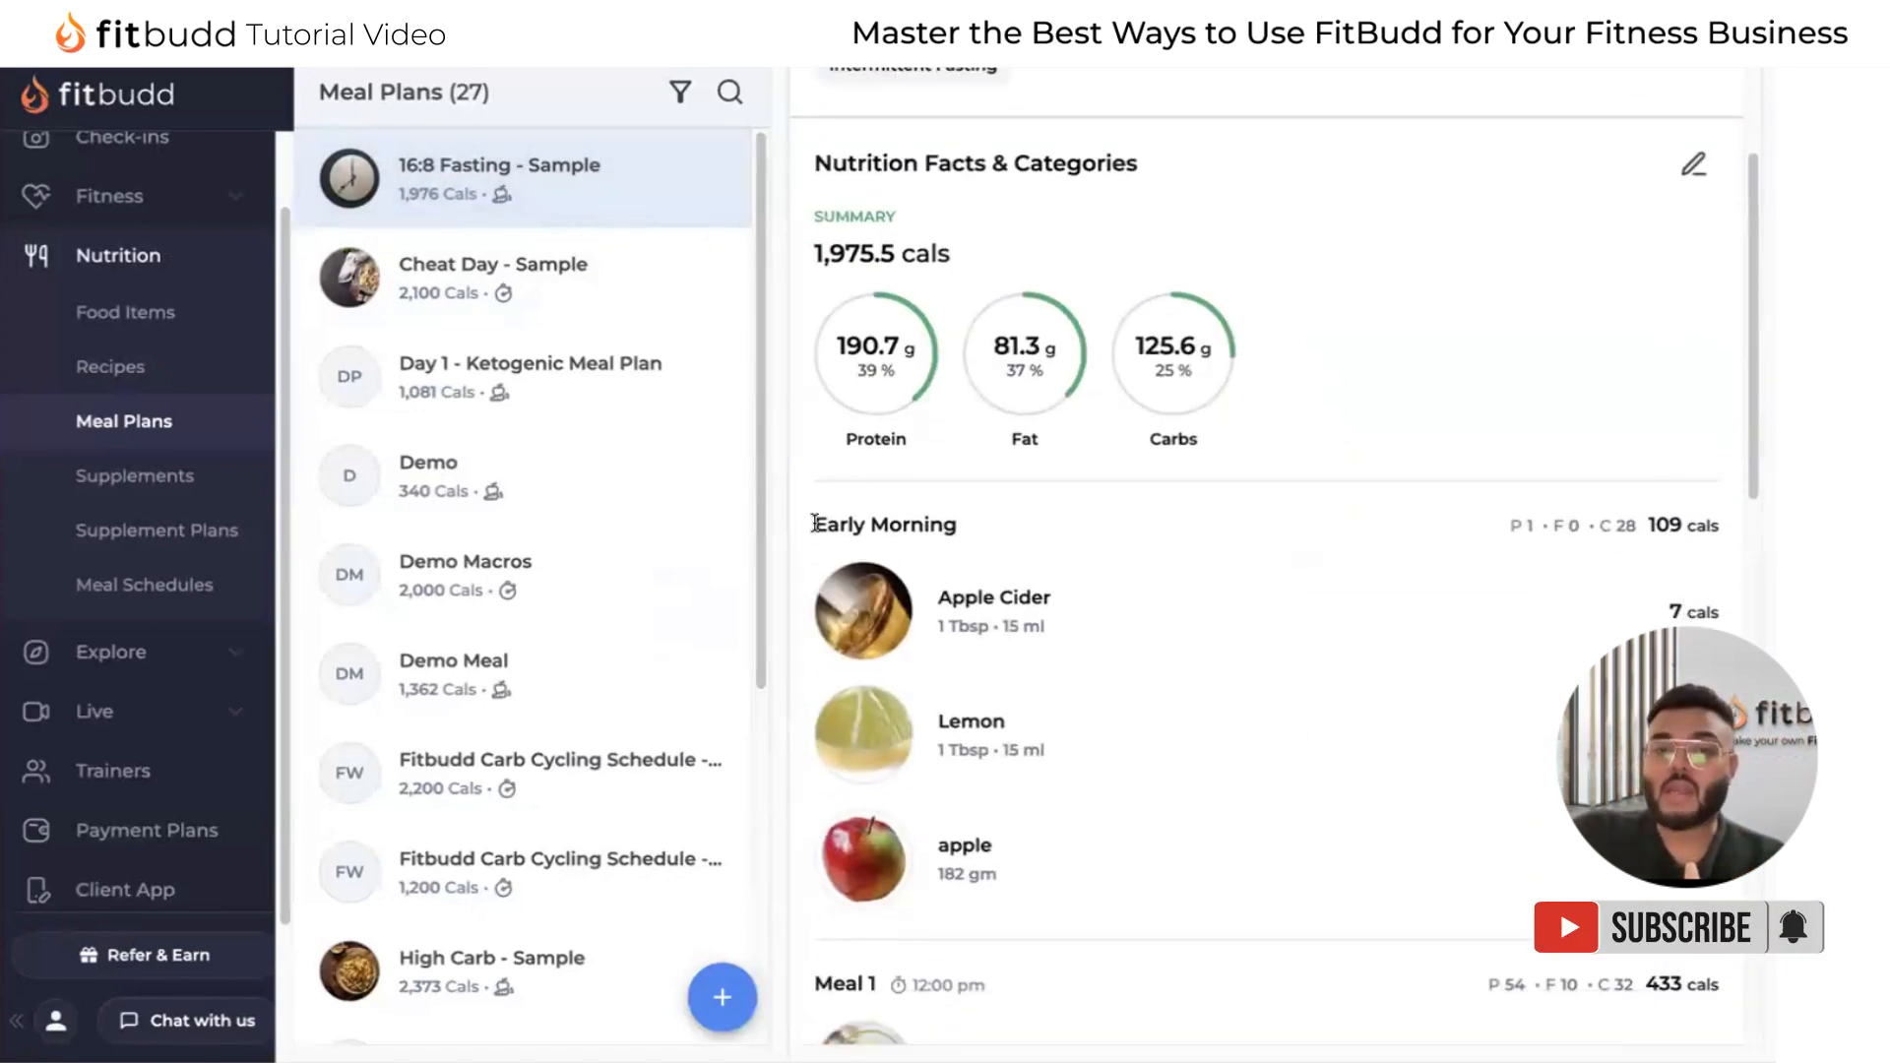
{"action": "left_click_drag", "start_coordinate": [812, 524], "coordinate": [1078, 678]}
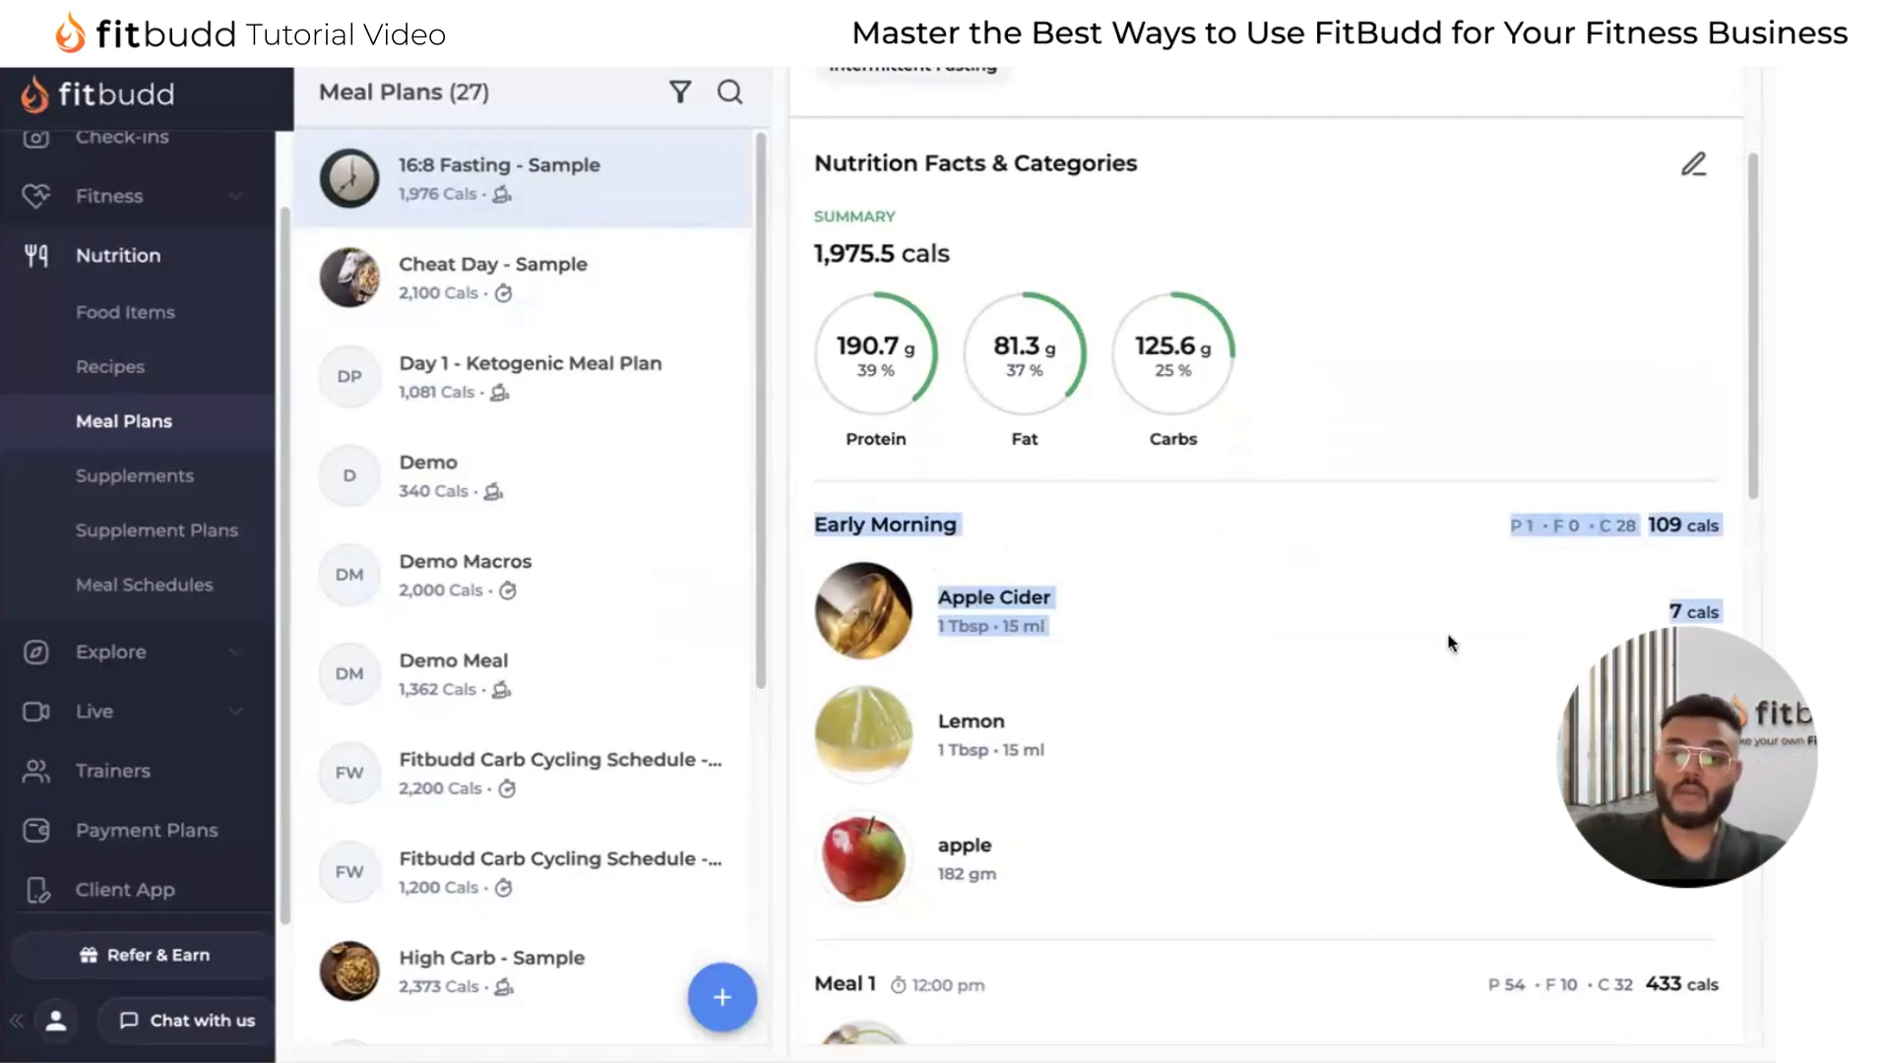
{"action": "left_click", "coordinate": [1690, 615]}
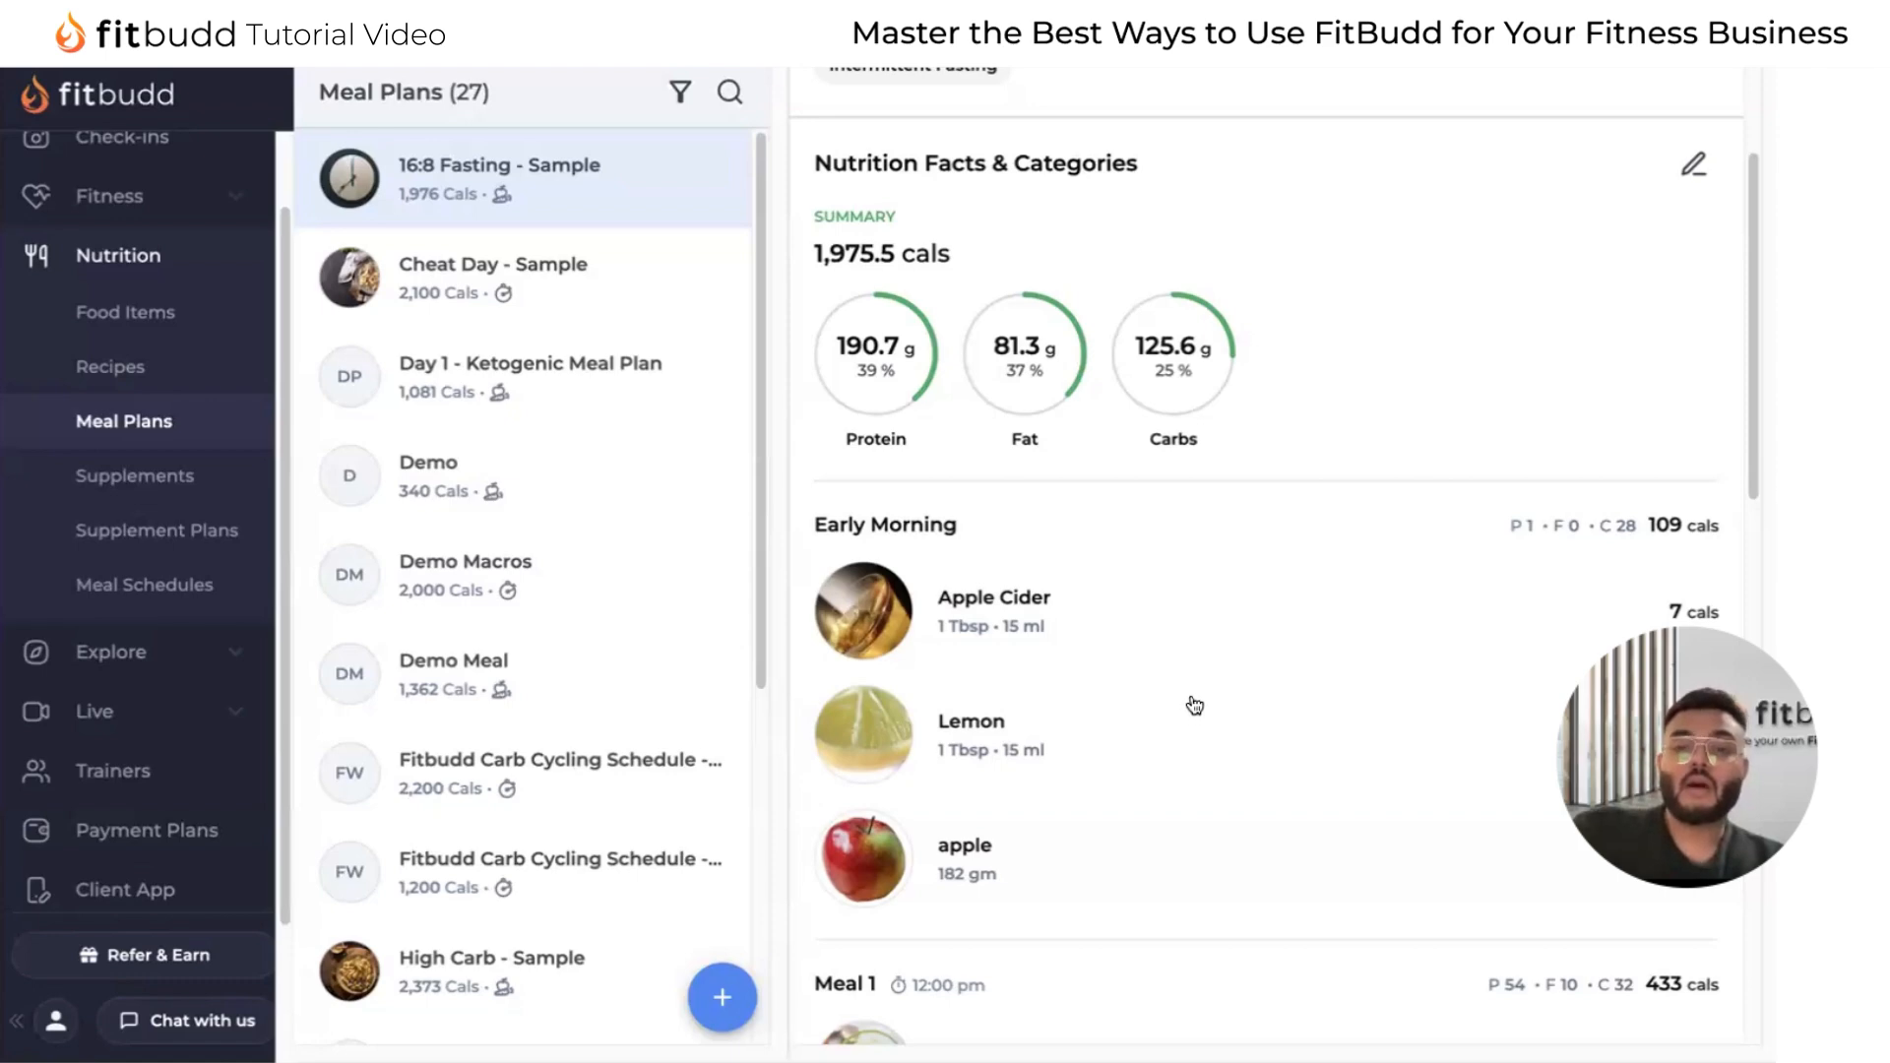
Open the Cheat Day - Sample meal plan and examine its macro targets and Breakfast category.
{"action": "left_click", "coordinate": [722, 997]}
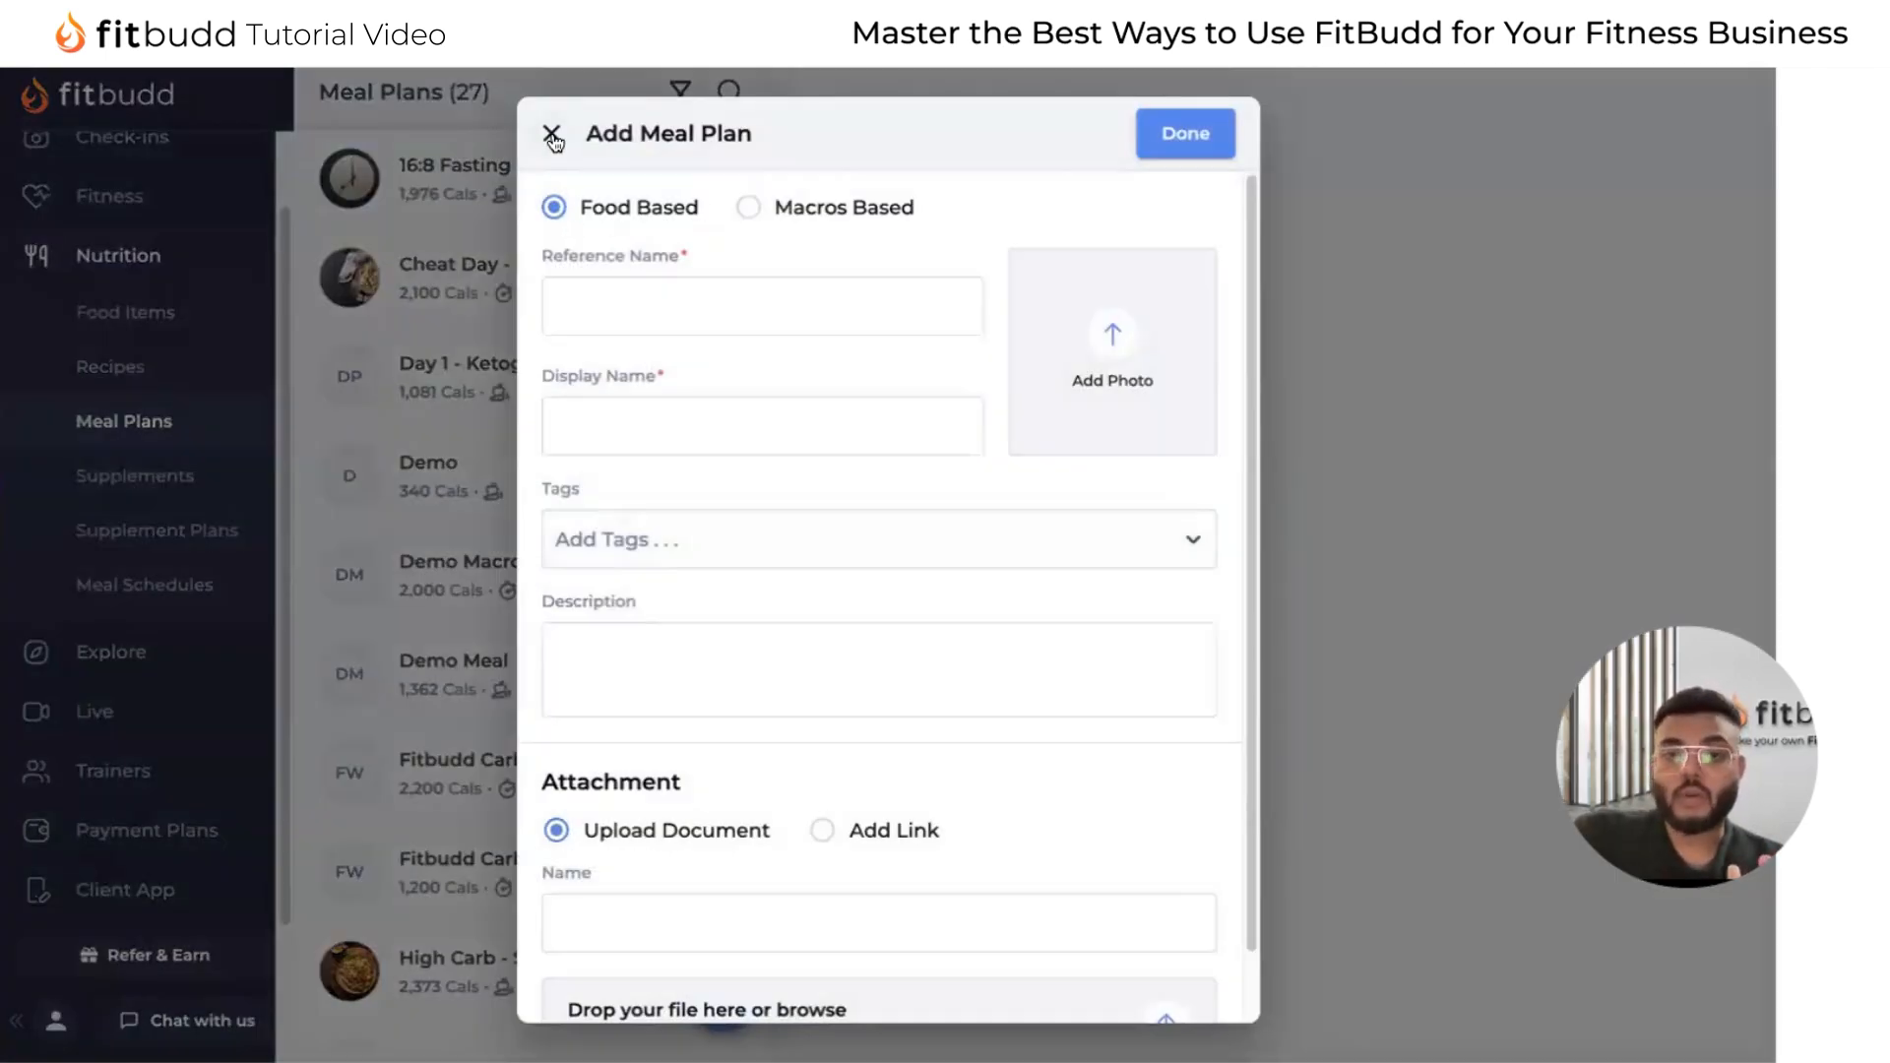
{"action": "left_click", "coordinate": [552, 138]}
{"action": "left_click", "coordinate": [617, 294]}
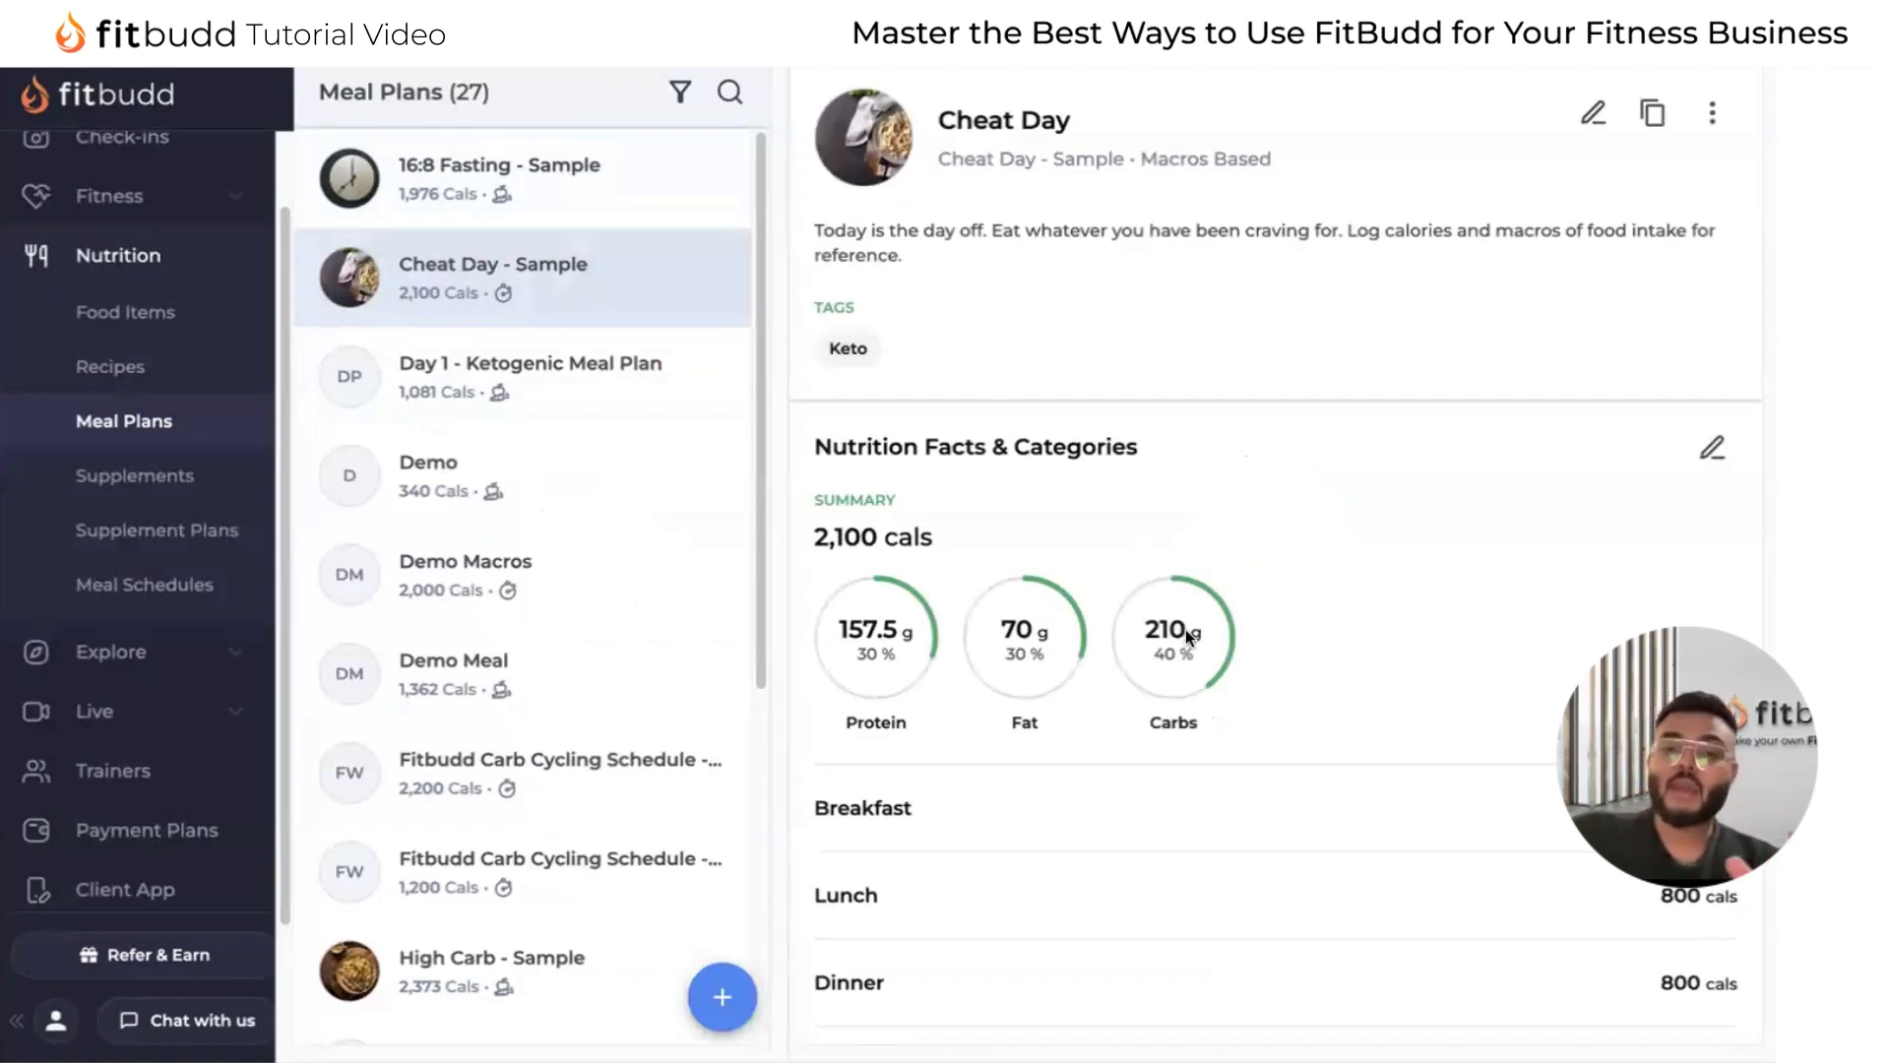
{"action": "left_click_drag", "start_coordinate": [823, 807], "coordinate": [977, 817]}
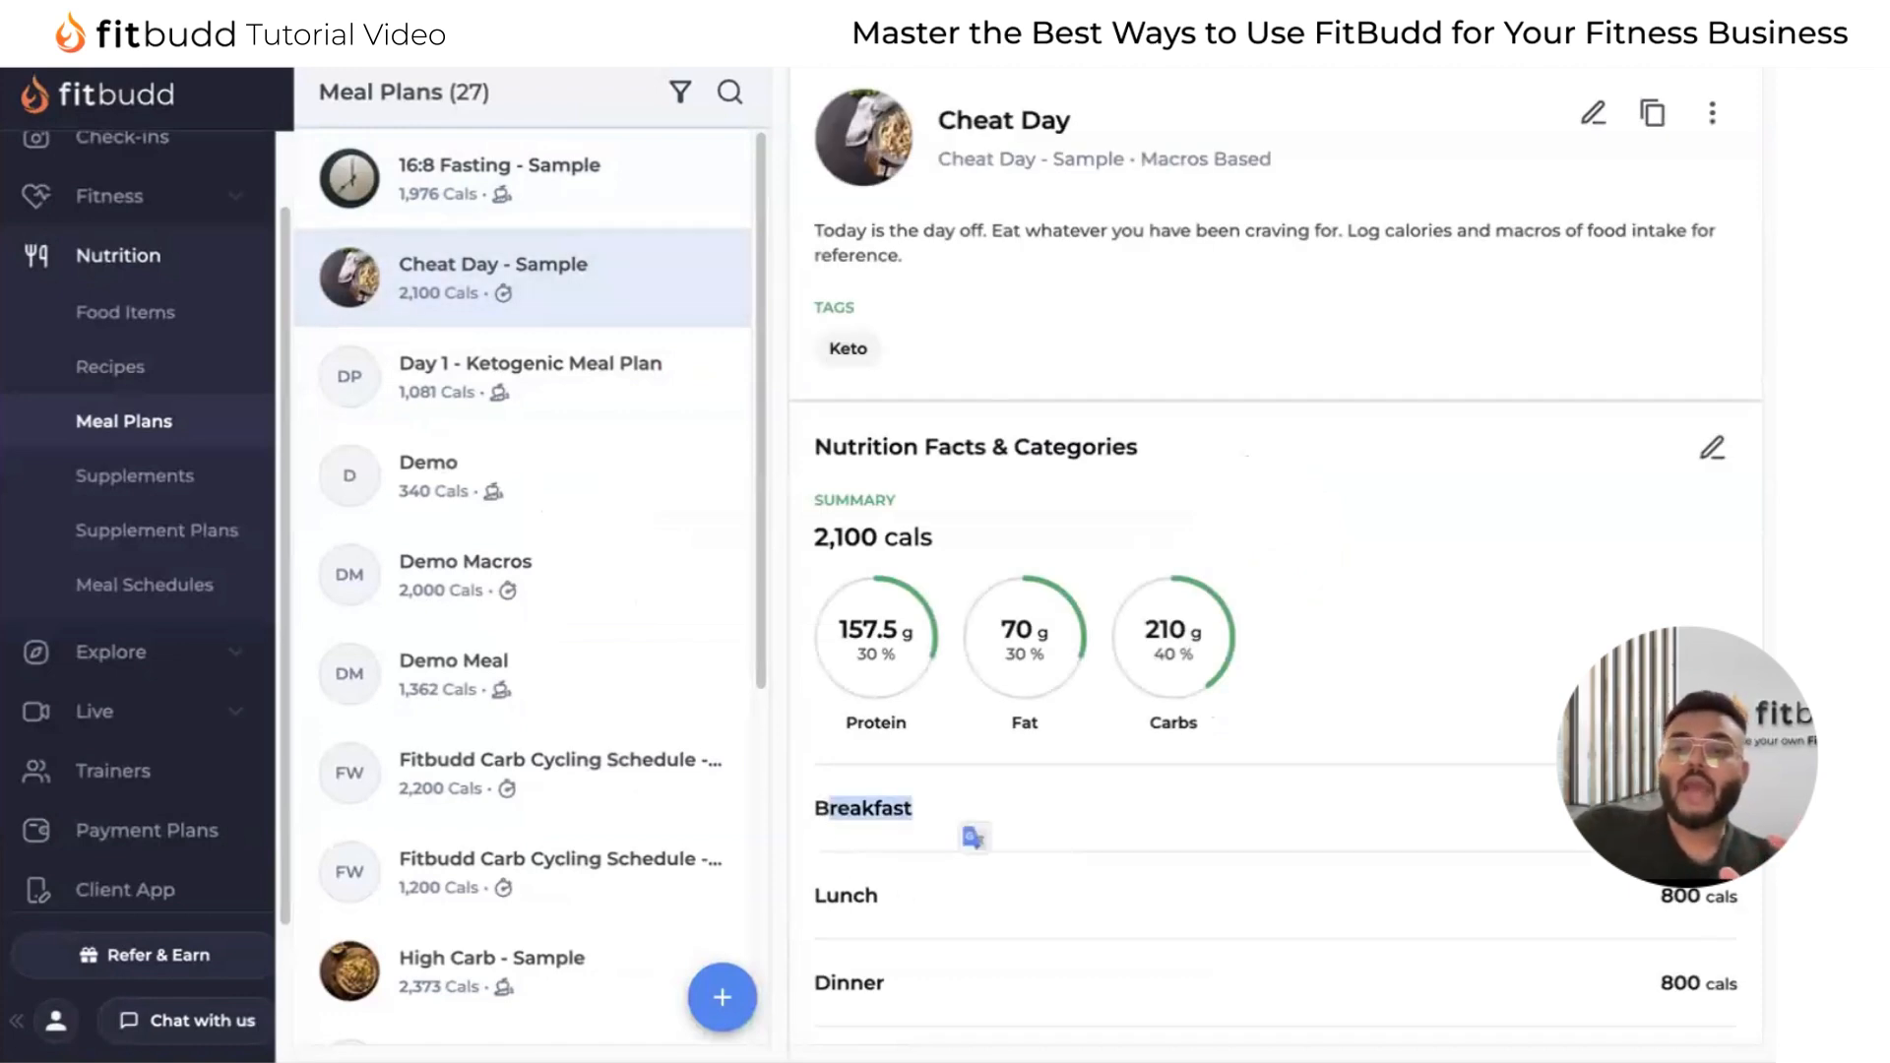
{"action": "left_click", "coordinate": [975, 816]}
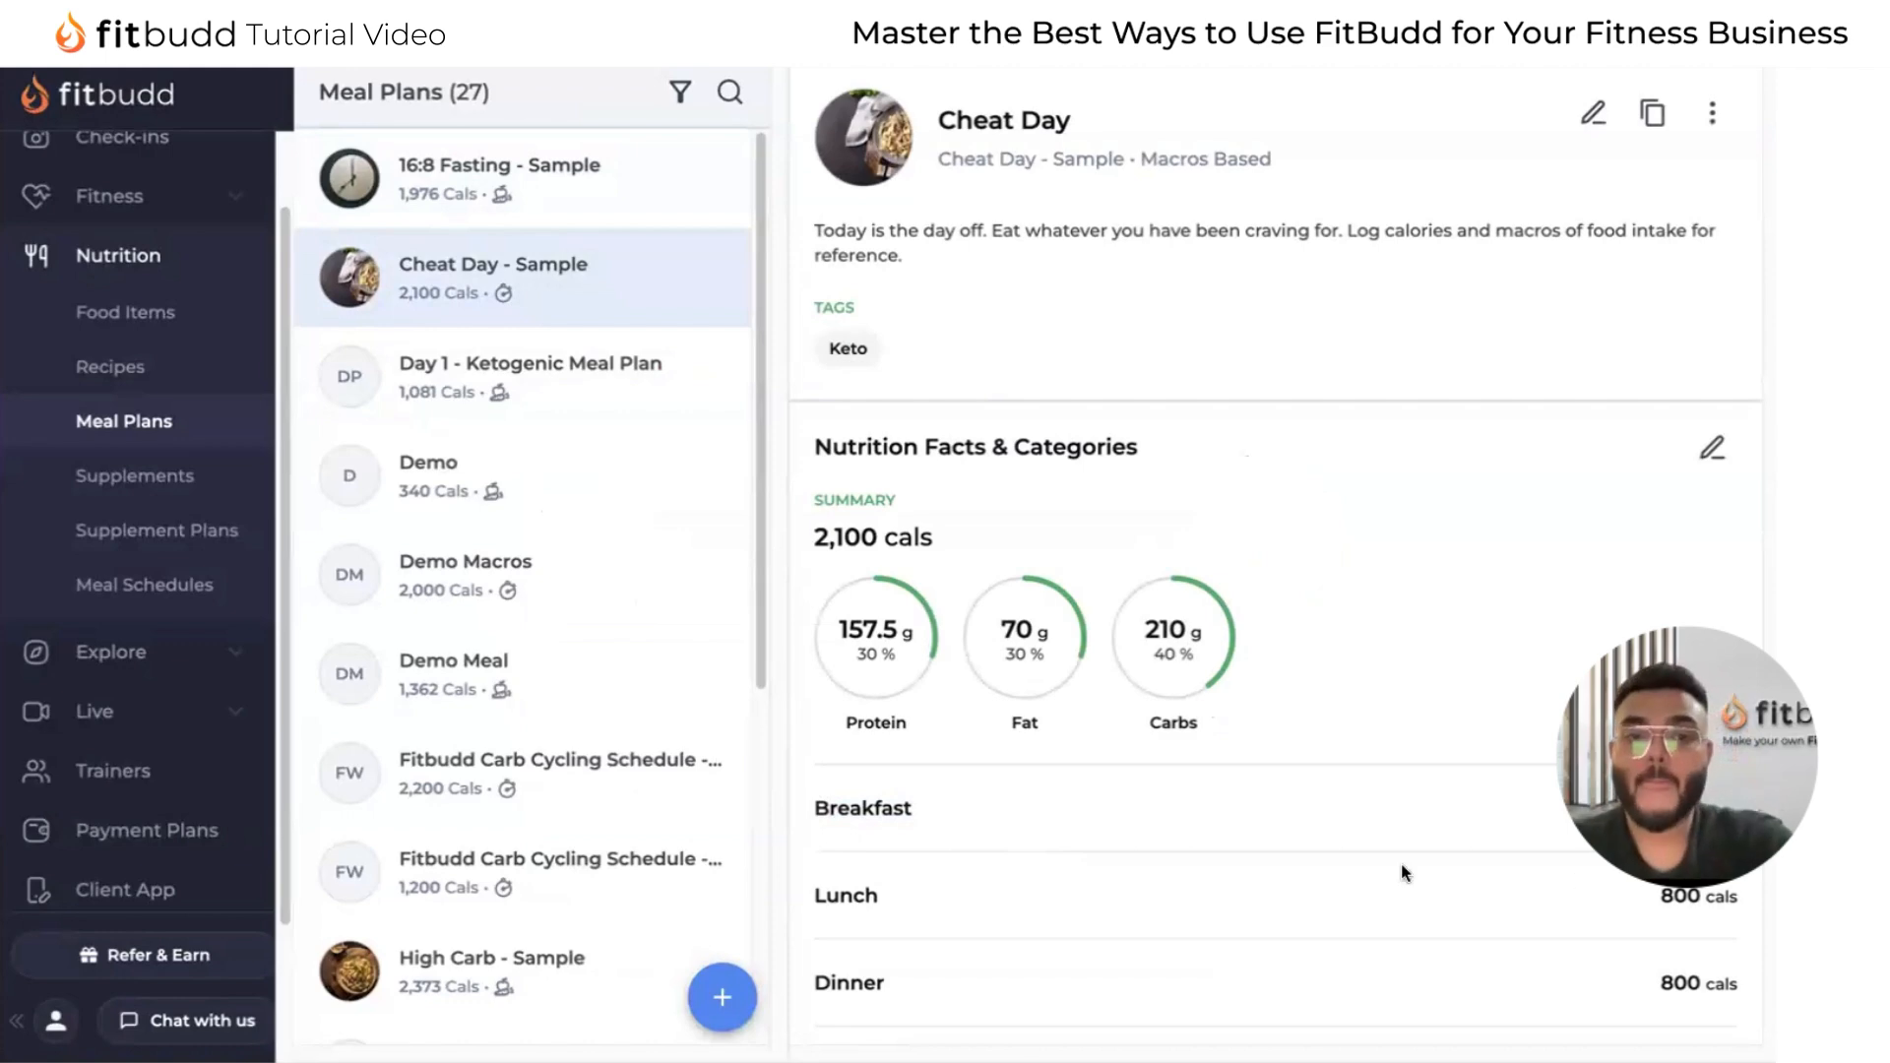
Look through the fields of the food-based new meal plan form and close it without creating a plan.
{"action": "left_click", "coordinate": [722, 998]}
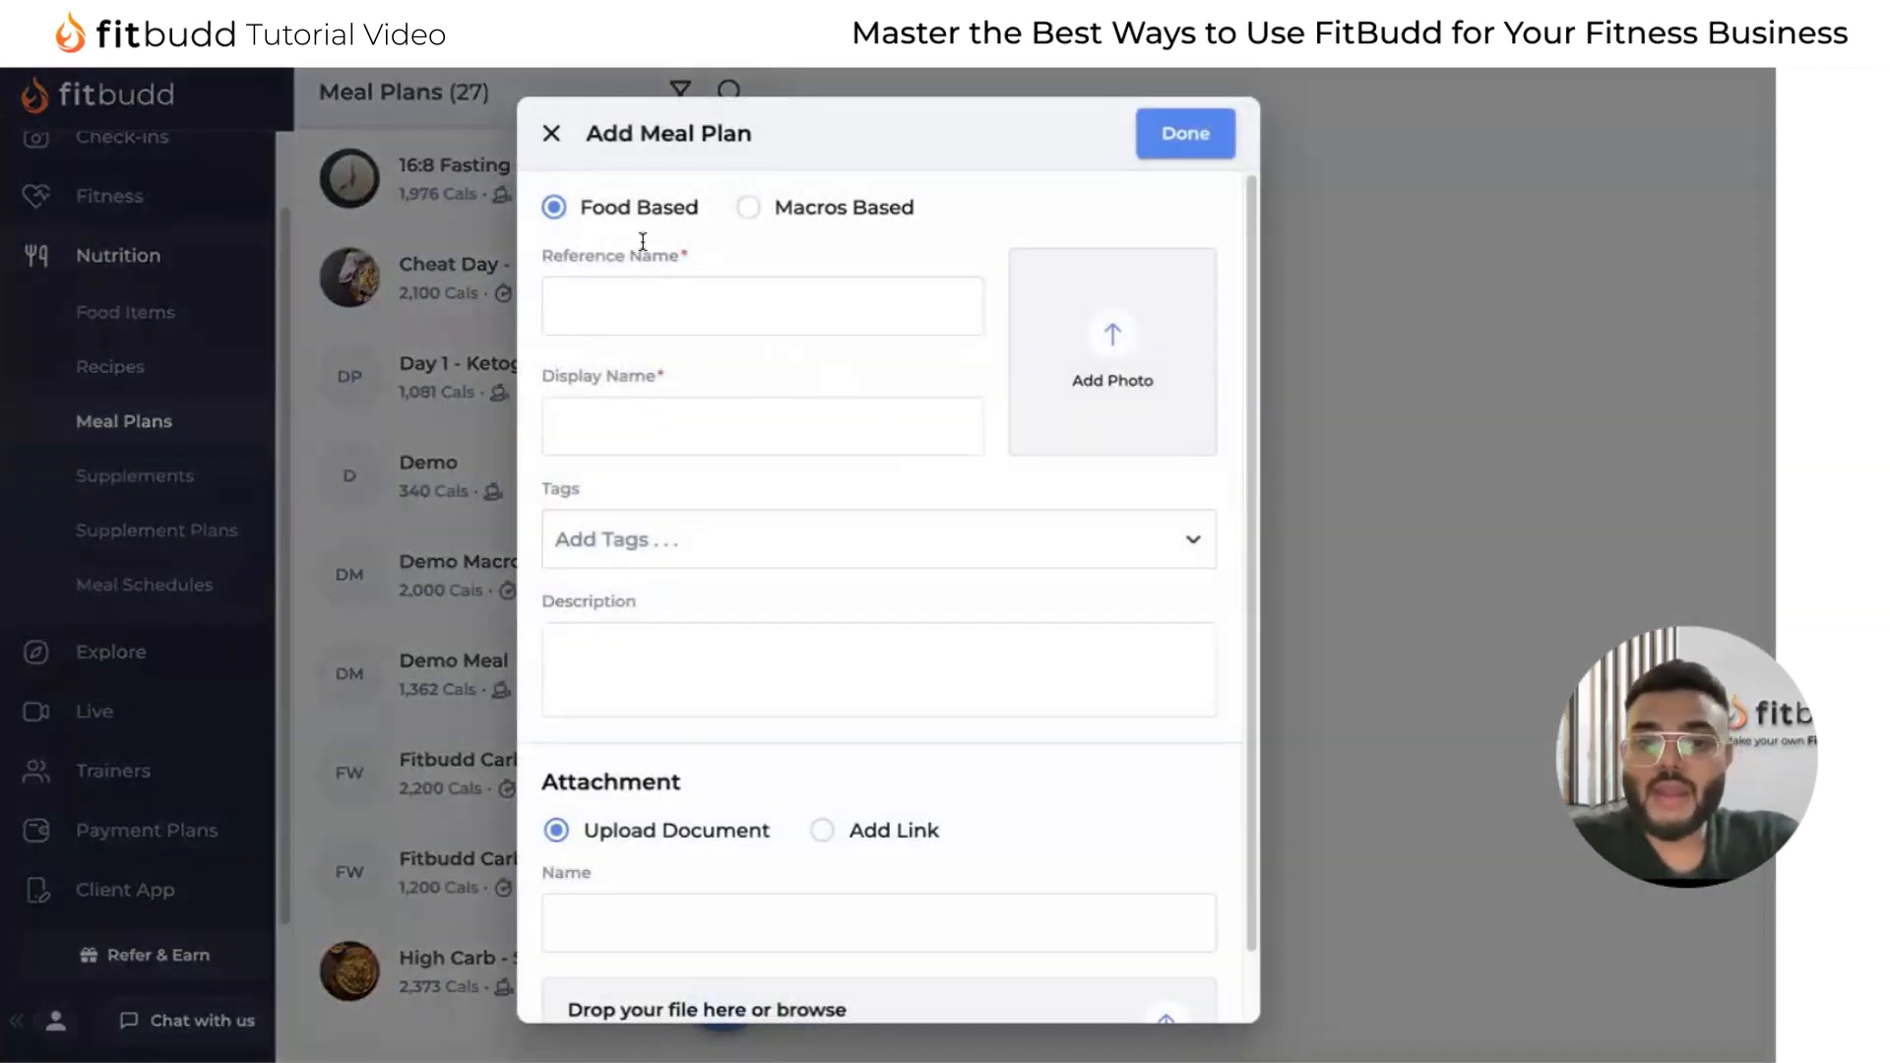
{"action": "scroll", "coordinate": [835, 570], "scroll_direction": "down", "scroll_amount": 1}
{"action": "scroll", "coordinate": [833, 567], "scroll_direction": "up", "scroll_amount": 1}
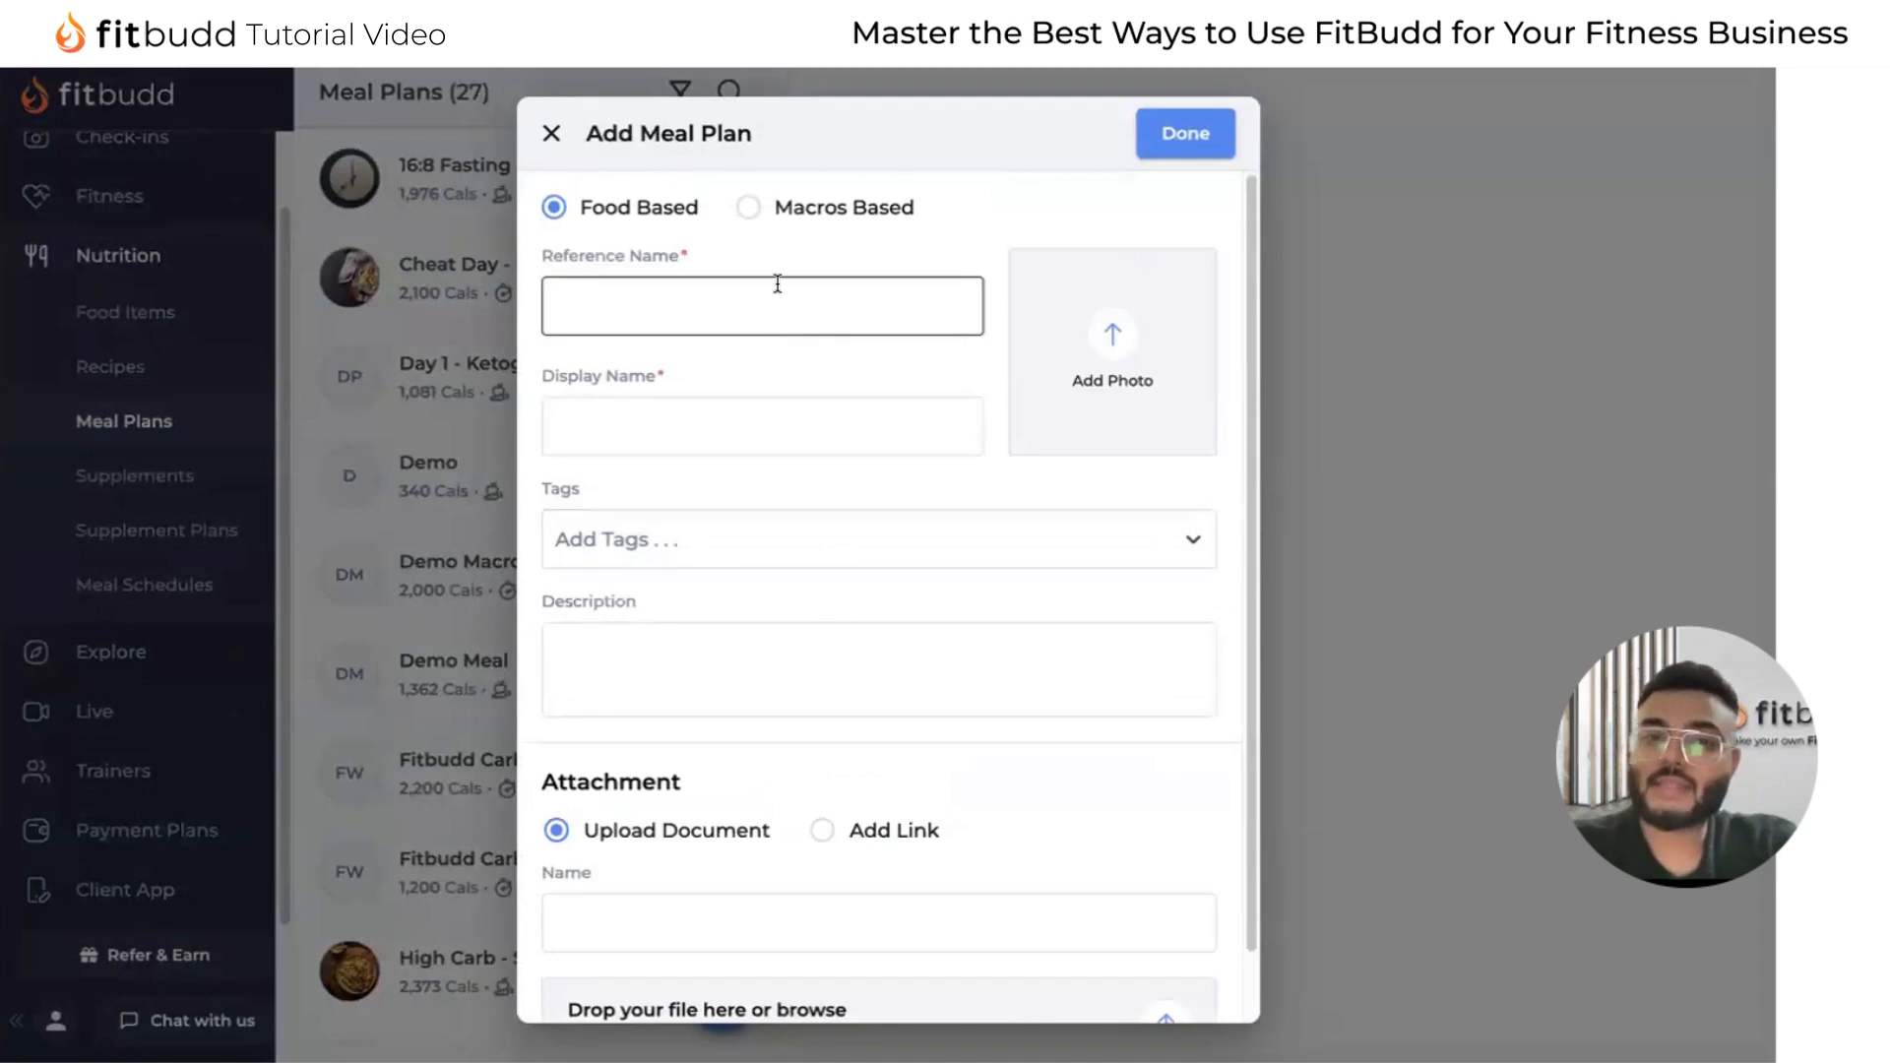
{"action": "left_click", "coordinate": [551, 134]}
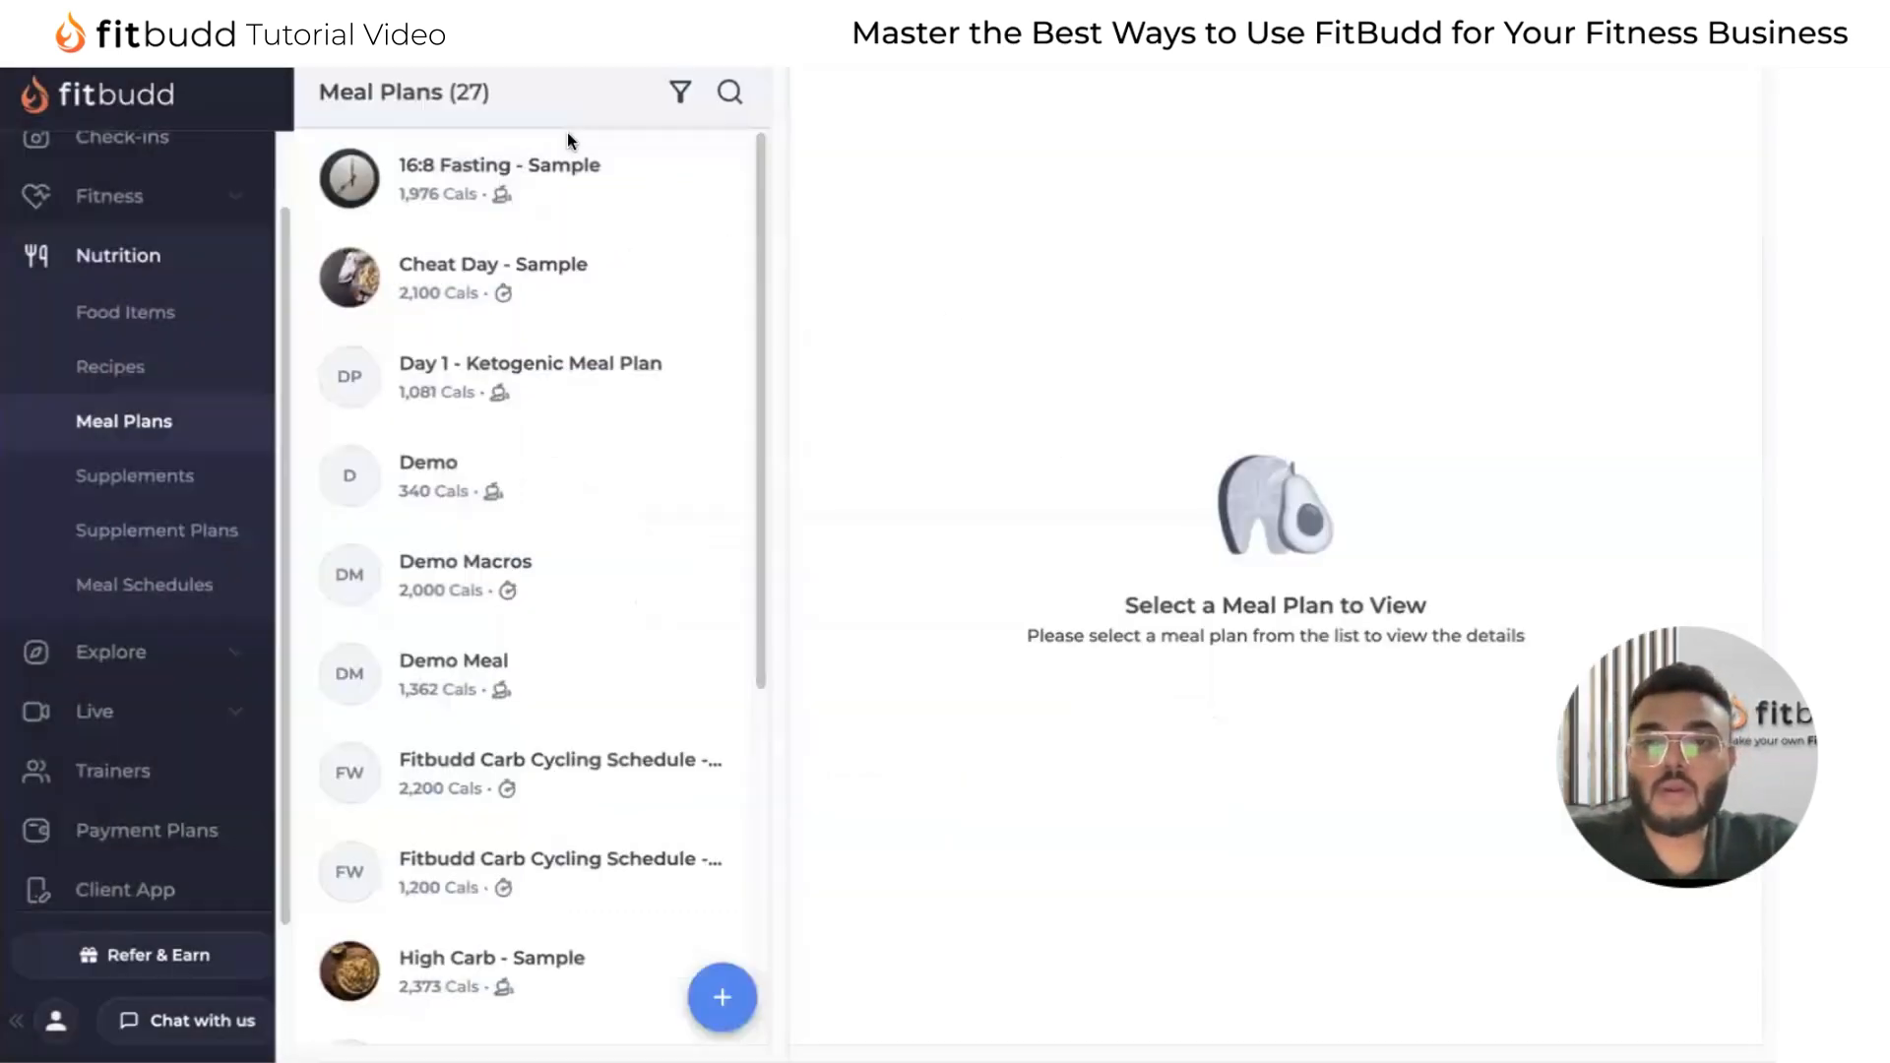
Open the nutrition facts and categories of the 16:8 Fasting - Sample meal plan for editing.
{"action": "left_click", "coordinate": [603, 197]}
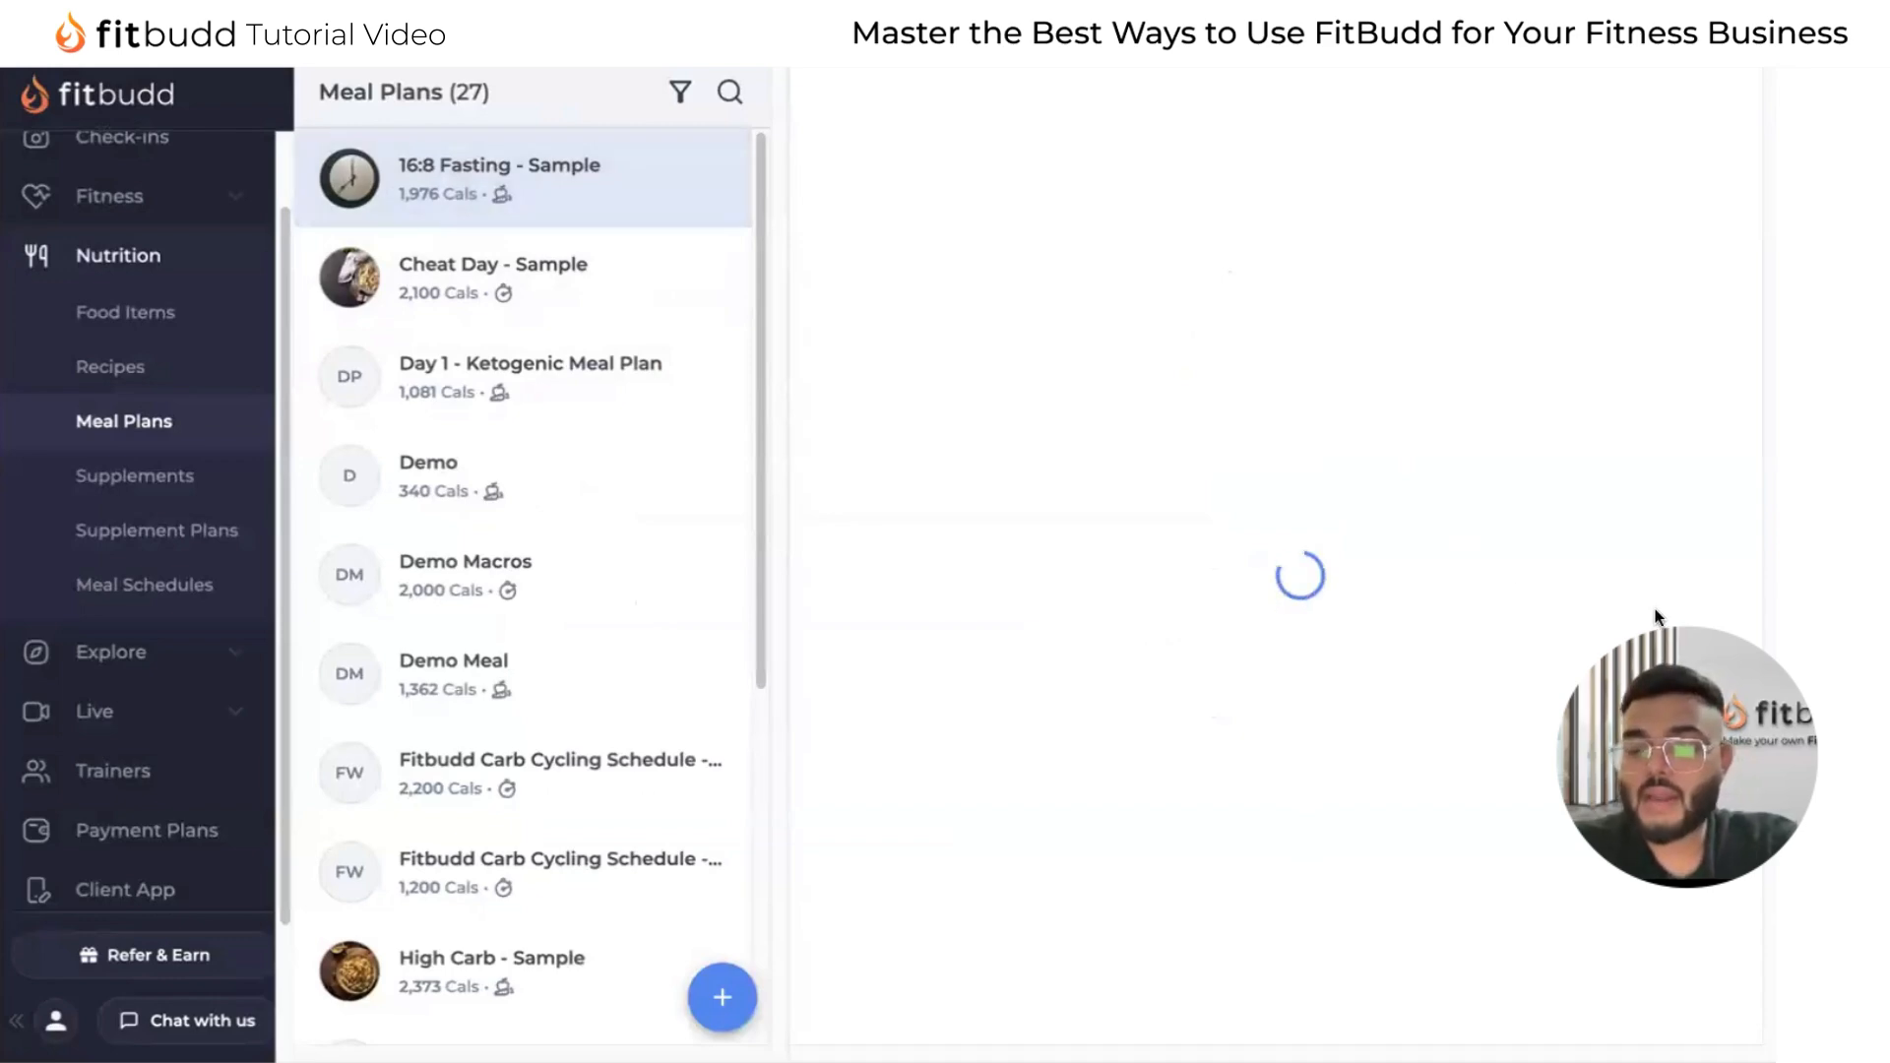
{"action": "left_click", "coordinate": [1689, 433]}
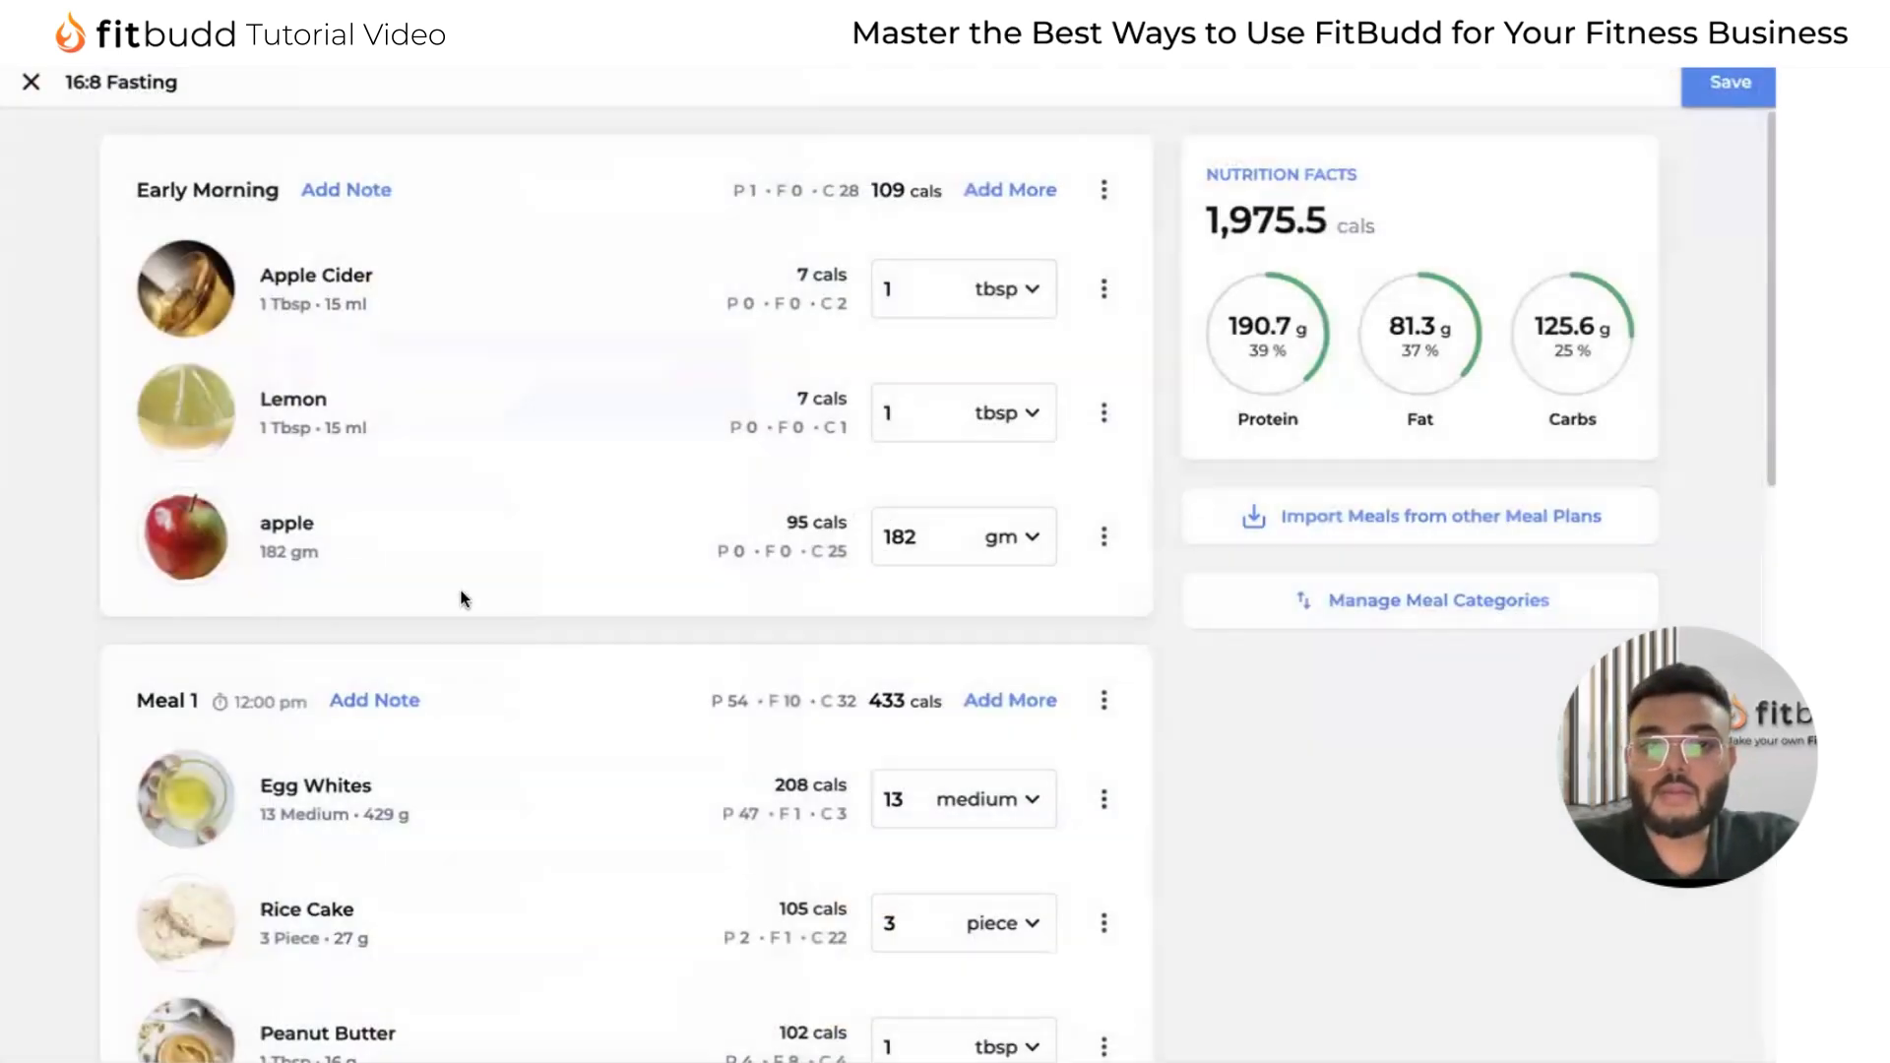
{"action": "scroll", "coordinate": [477, 548], "scroll_direction": "down", "scroll_amount": 10}
{"action": "scroll", "coordinate": [687, 364], "scroll_direction": "up", "scroll_amount": 10}
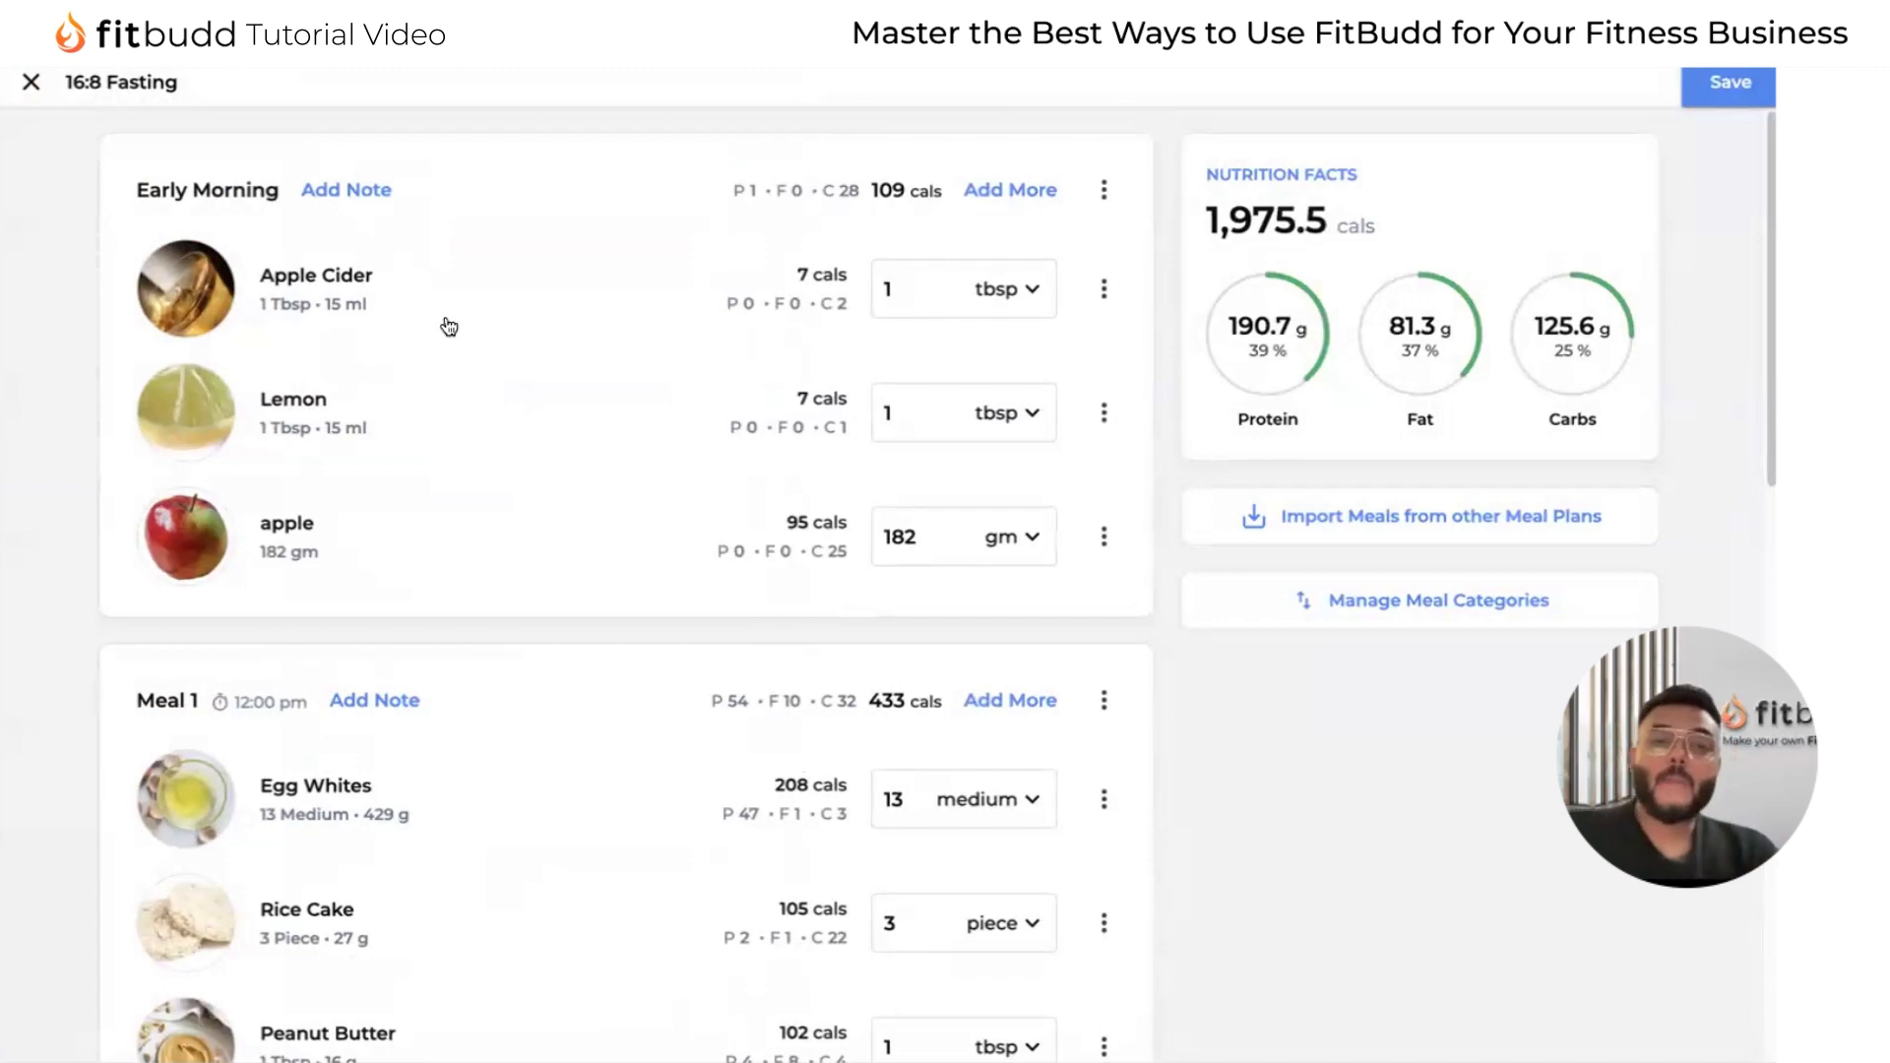
Add a Breakfast meal category without a set time at the end of the 16:8 Fasting plan.
{"action": "scroll", "coordinate": [794, 532], "scroll_direction": "down", "scroll_amount": 10}
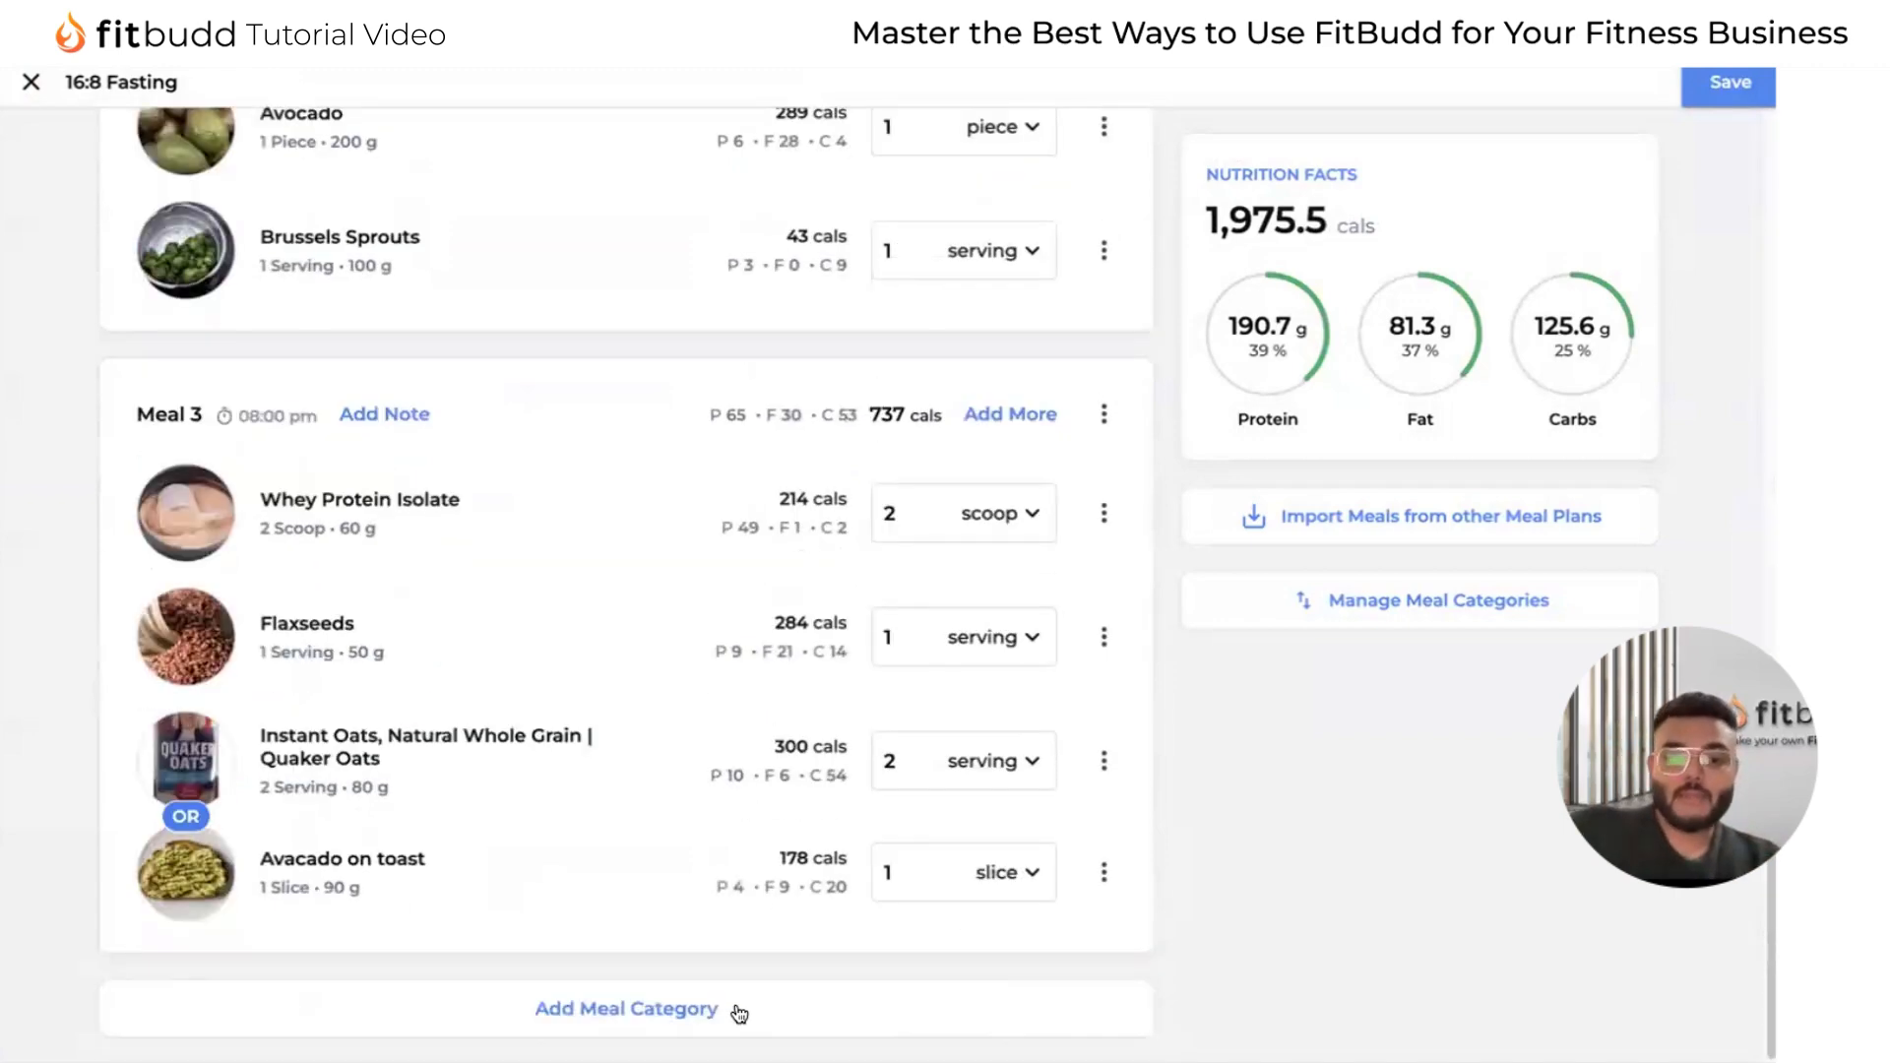
{"action": "left_click", "coordinate": [646, 1011]}
{"action": "left_click", "coordinate": [349, 1006]}
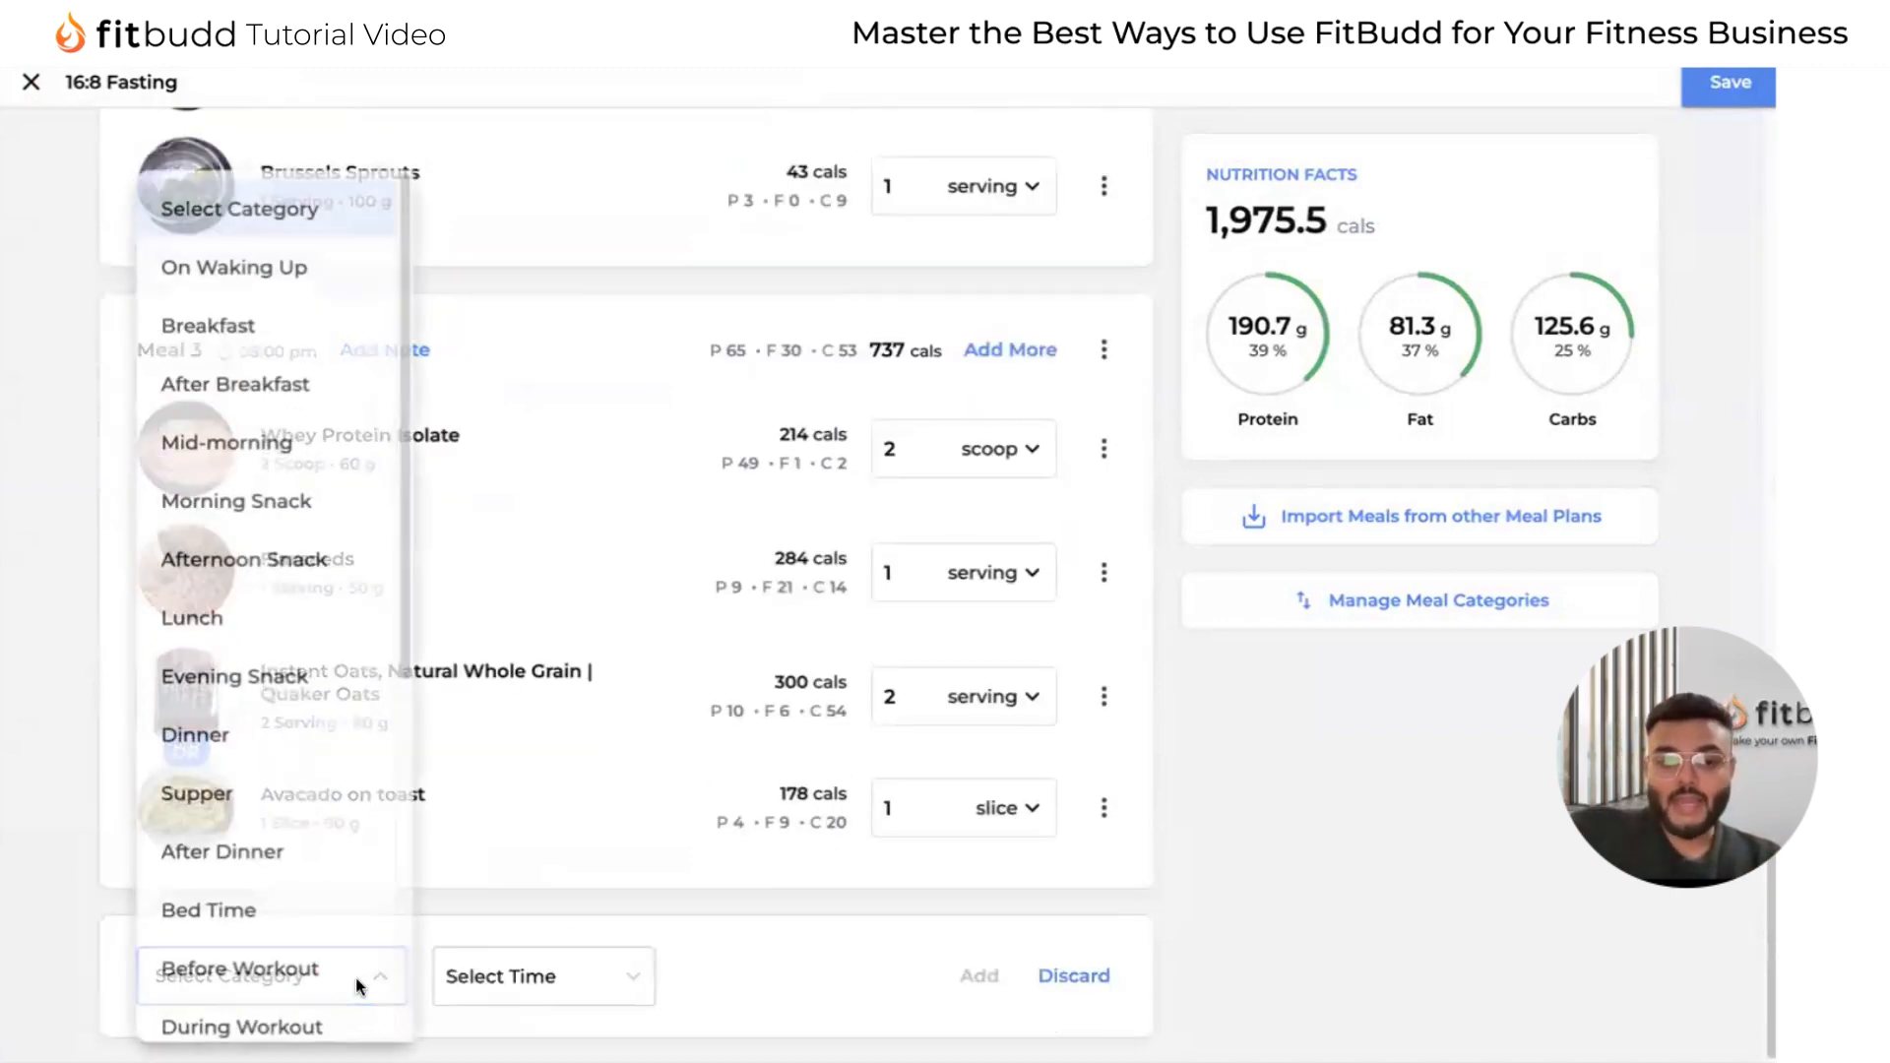
{"action": "left_click", "coordinate": [258, 316]}
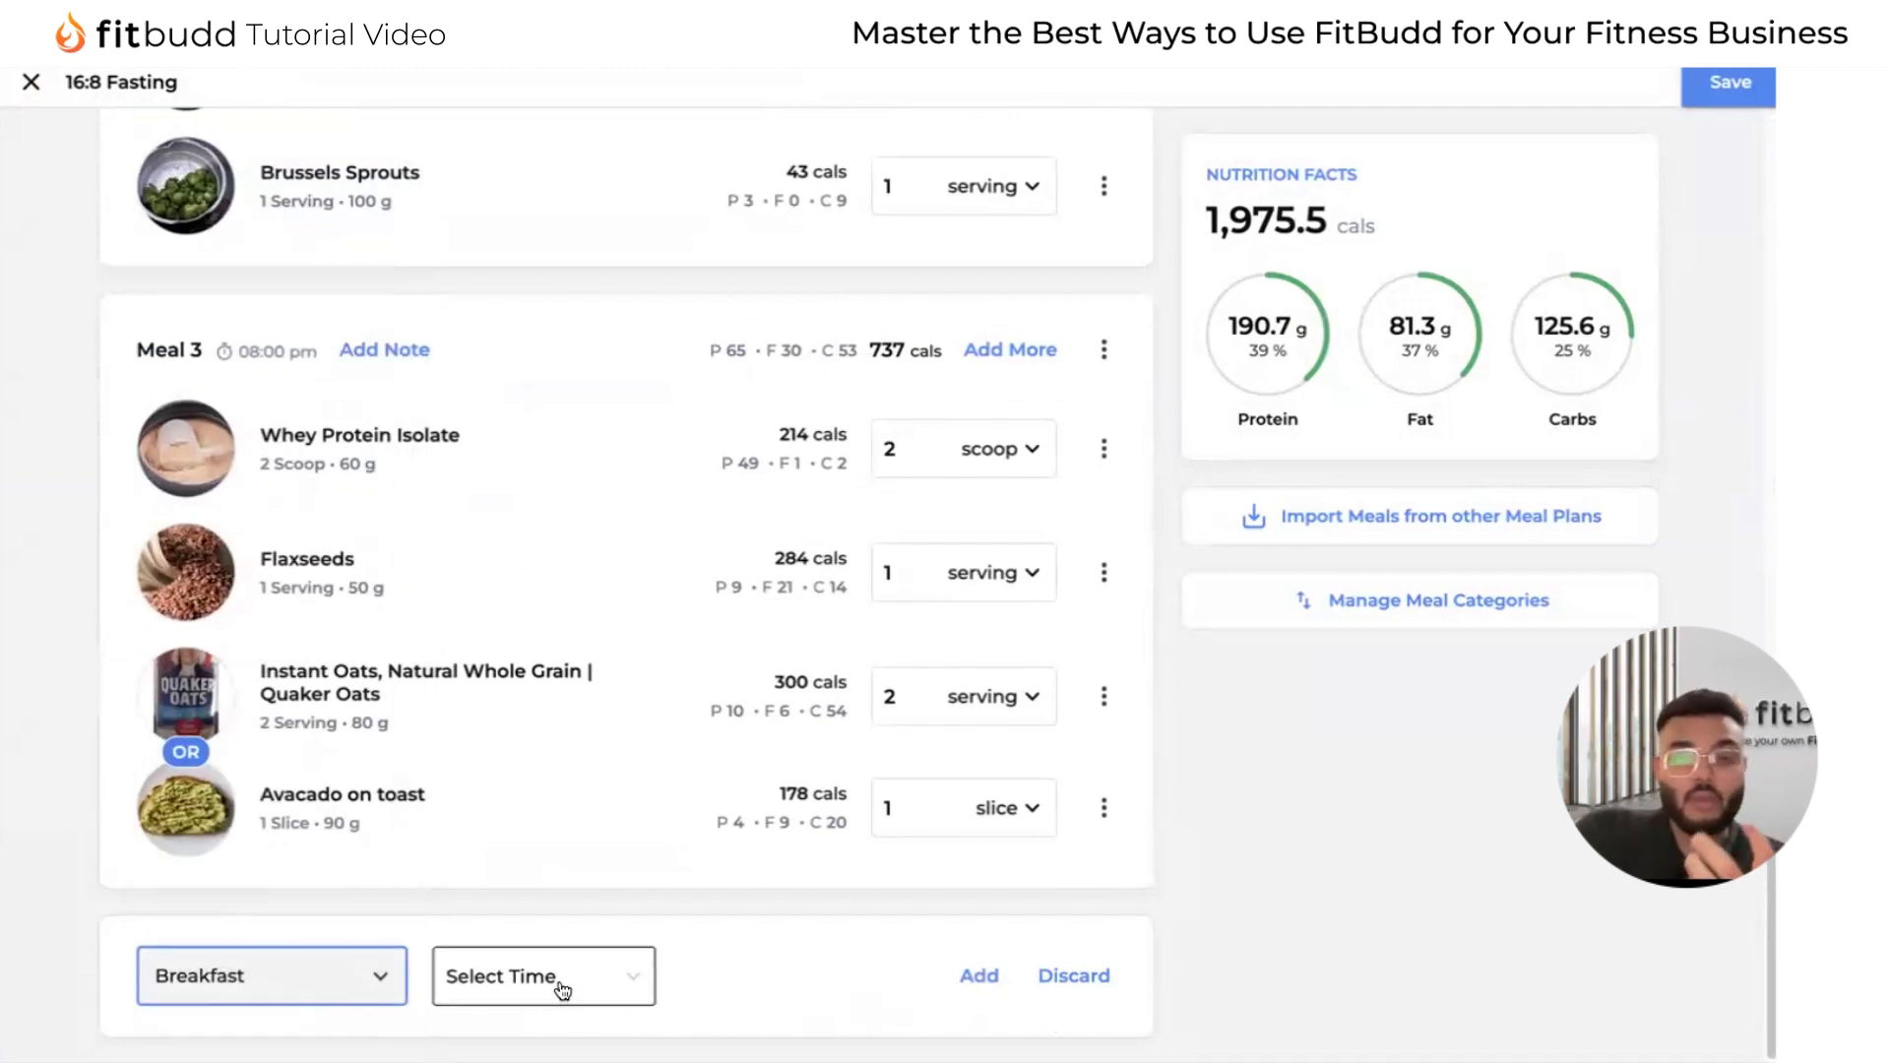
{"action": "left_click", "coordinate": [979, 978]}
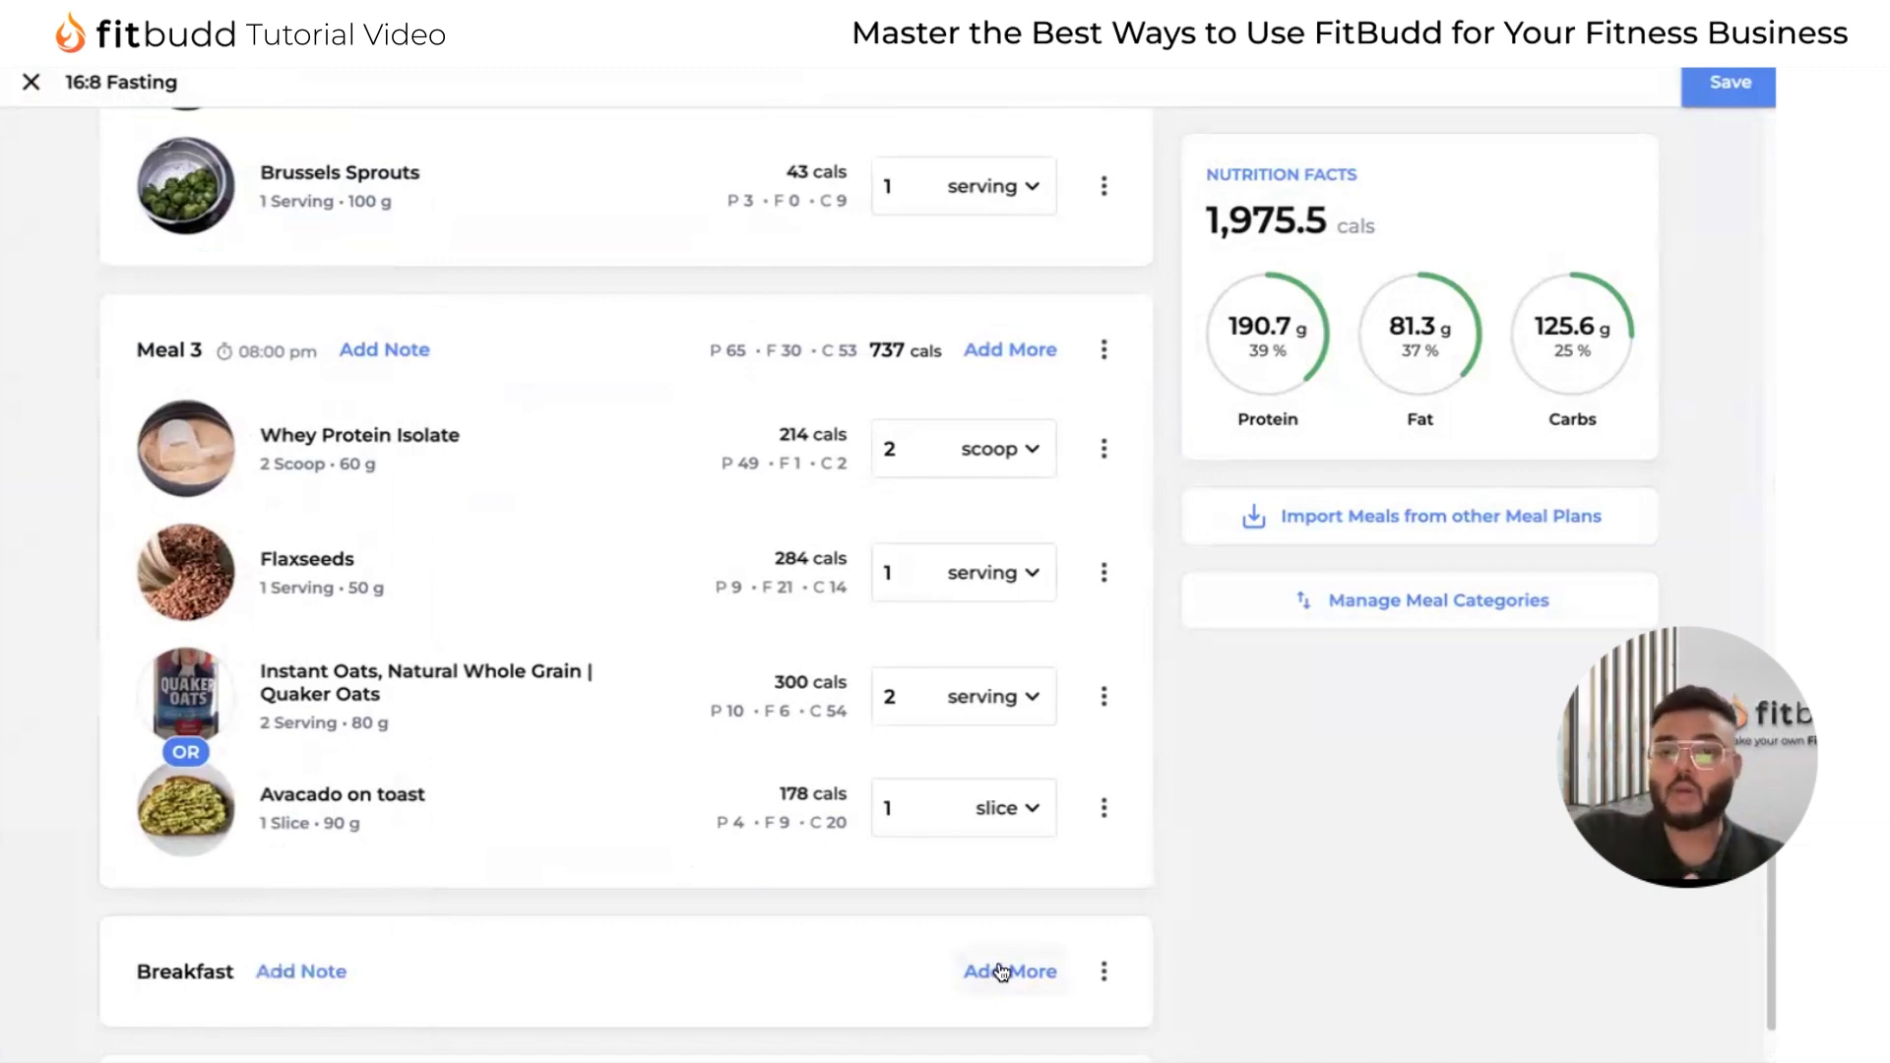
Start adding a food to the Breakfast category, search the Fitbudd Library for Egg and open the Egg item.
{"action": "left_click", "coordinate": [1001, 972]}
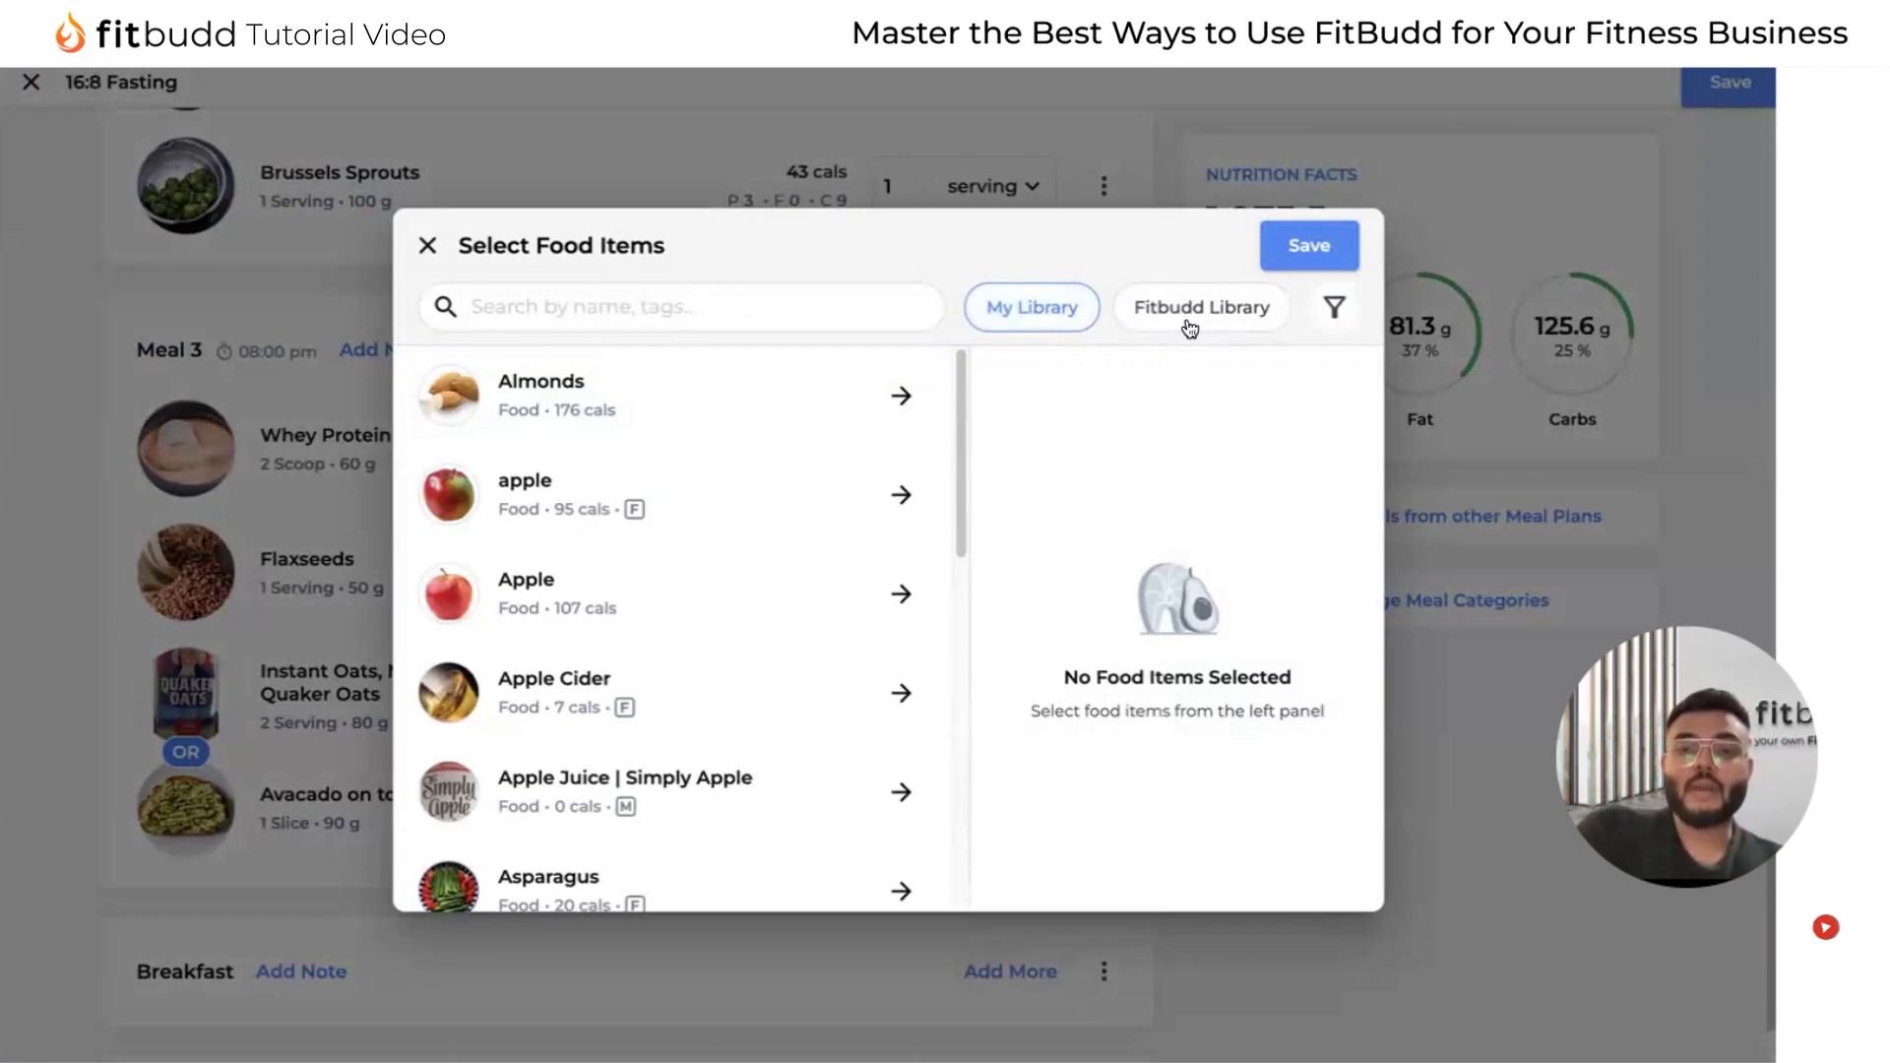
{"action": "left_click", "coordinate": [1188, 327]}
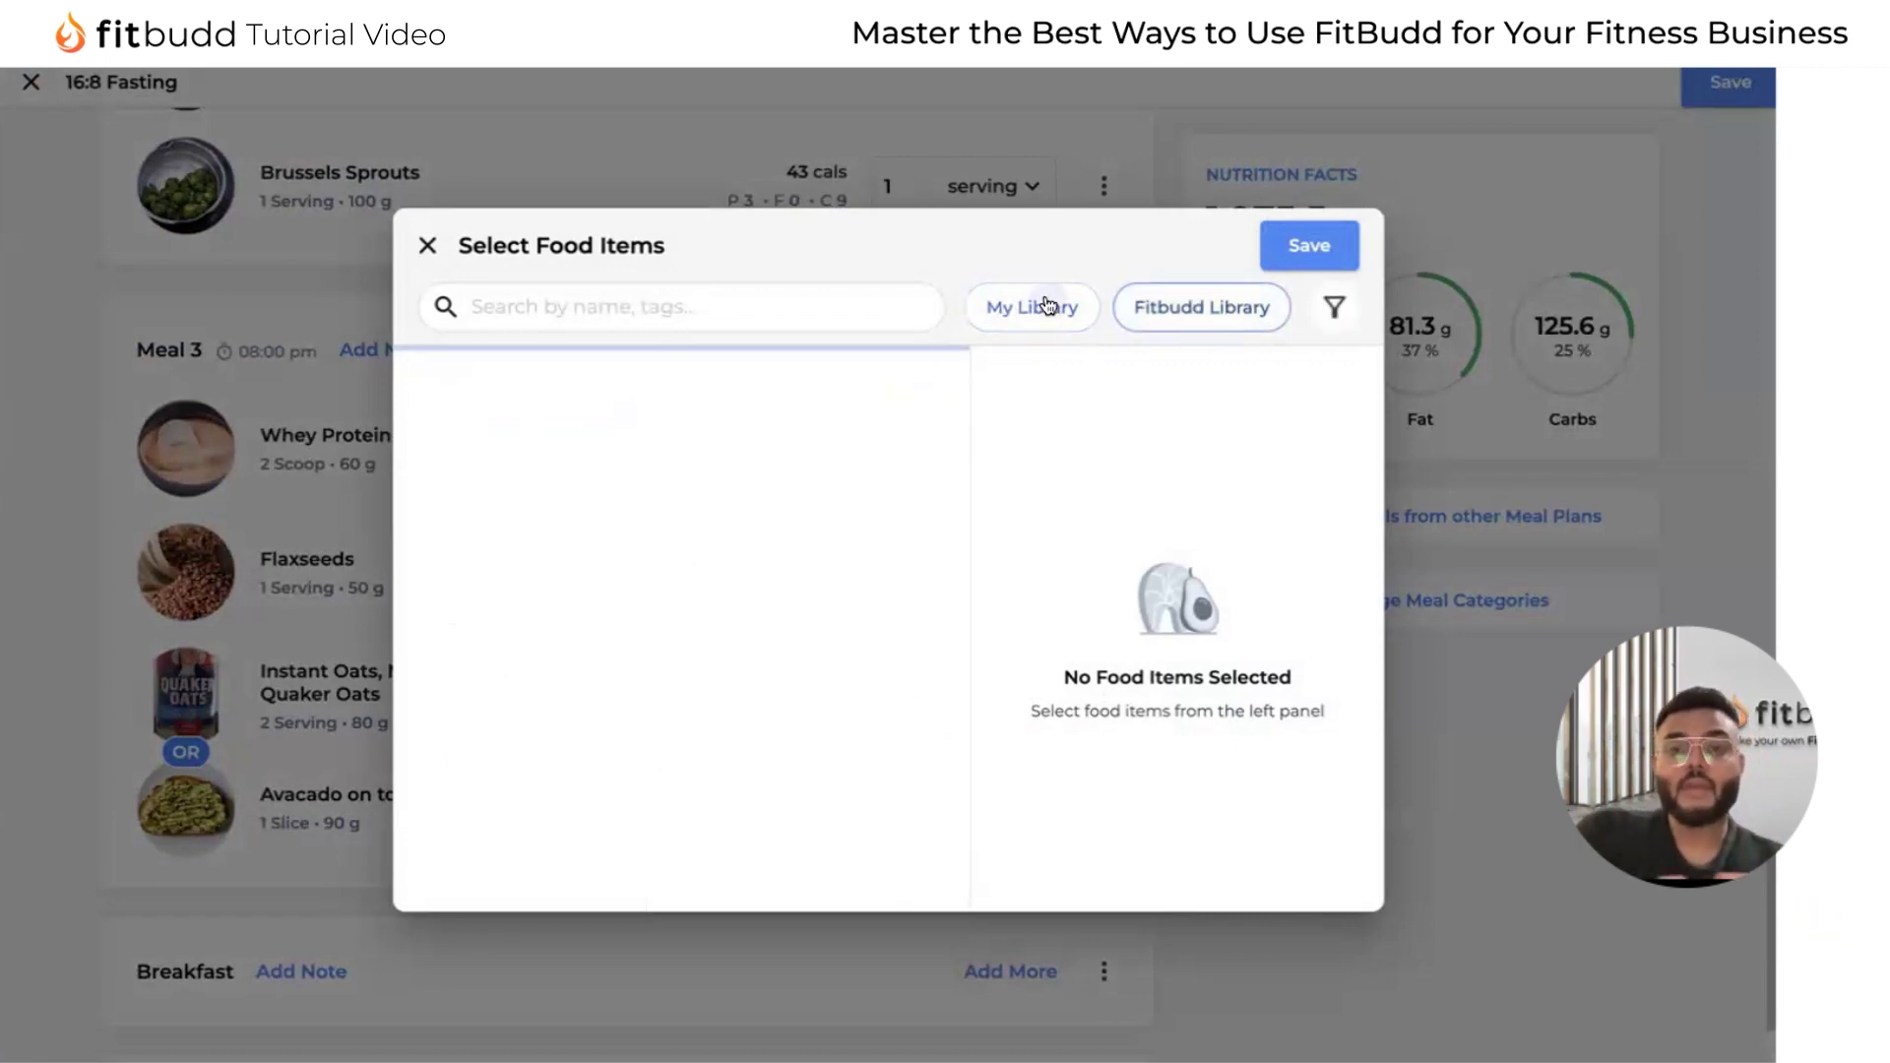
{"action": "left_click", "coordinate": [1046, 307]}
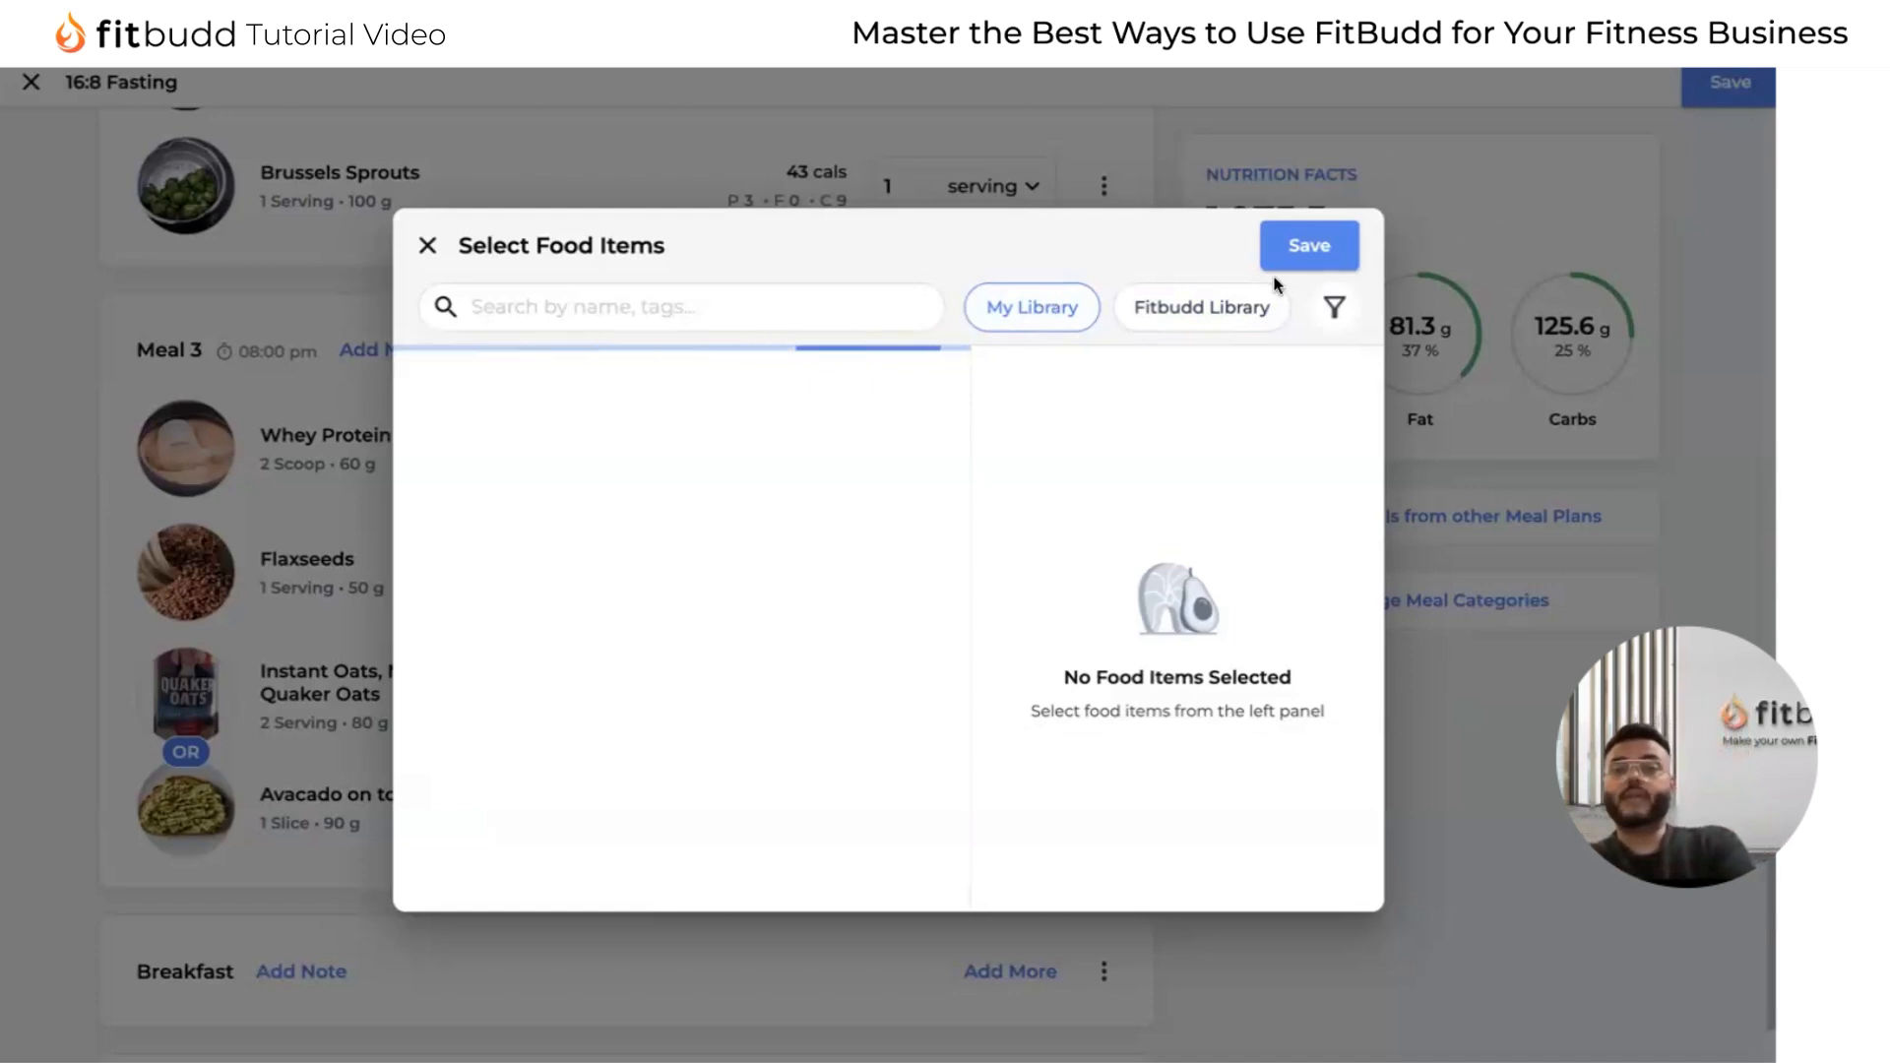
{"action": "left_click", "coordinate": [1241, 311]}
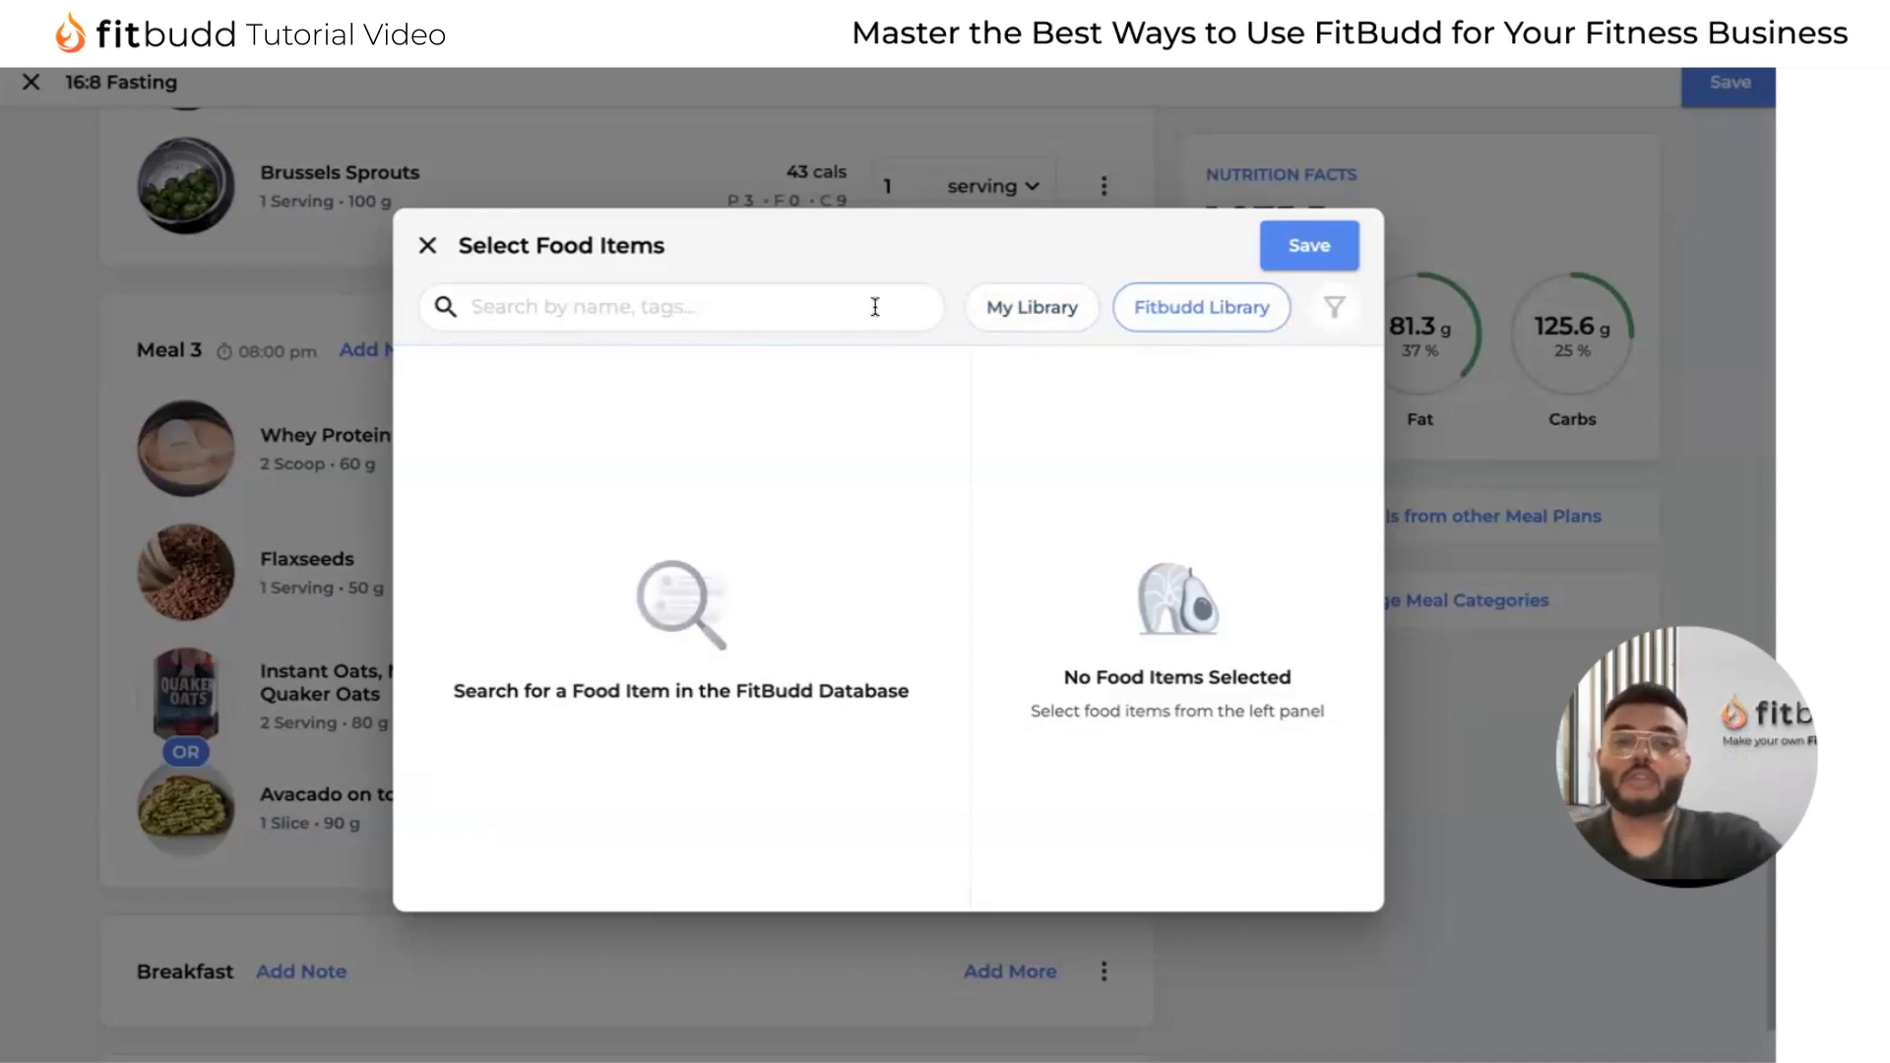
{"action": "type", "text": "4"}
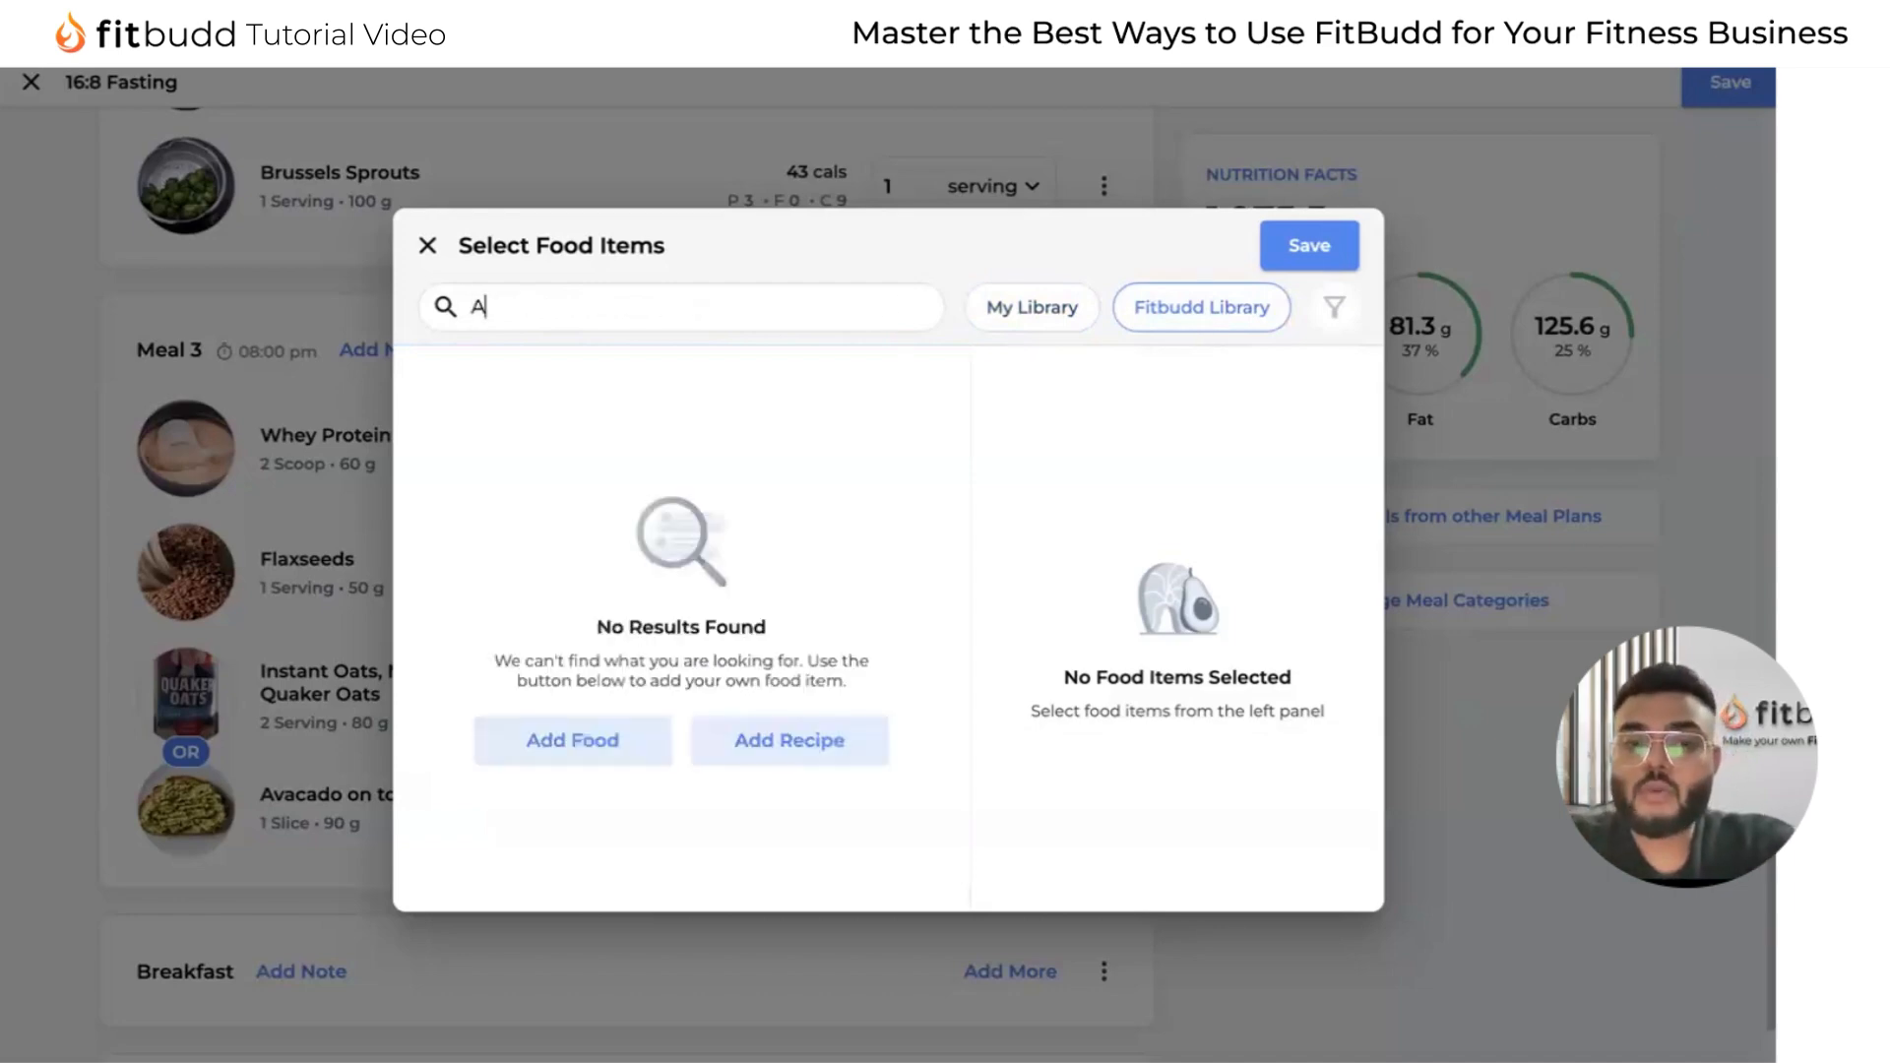
{"action": "key", "text": "BackSpace"}
{"action": "type", "text": "Egg"}
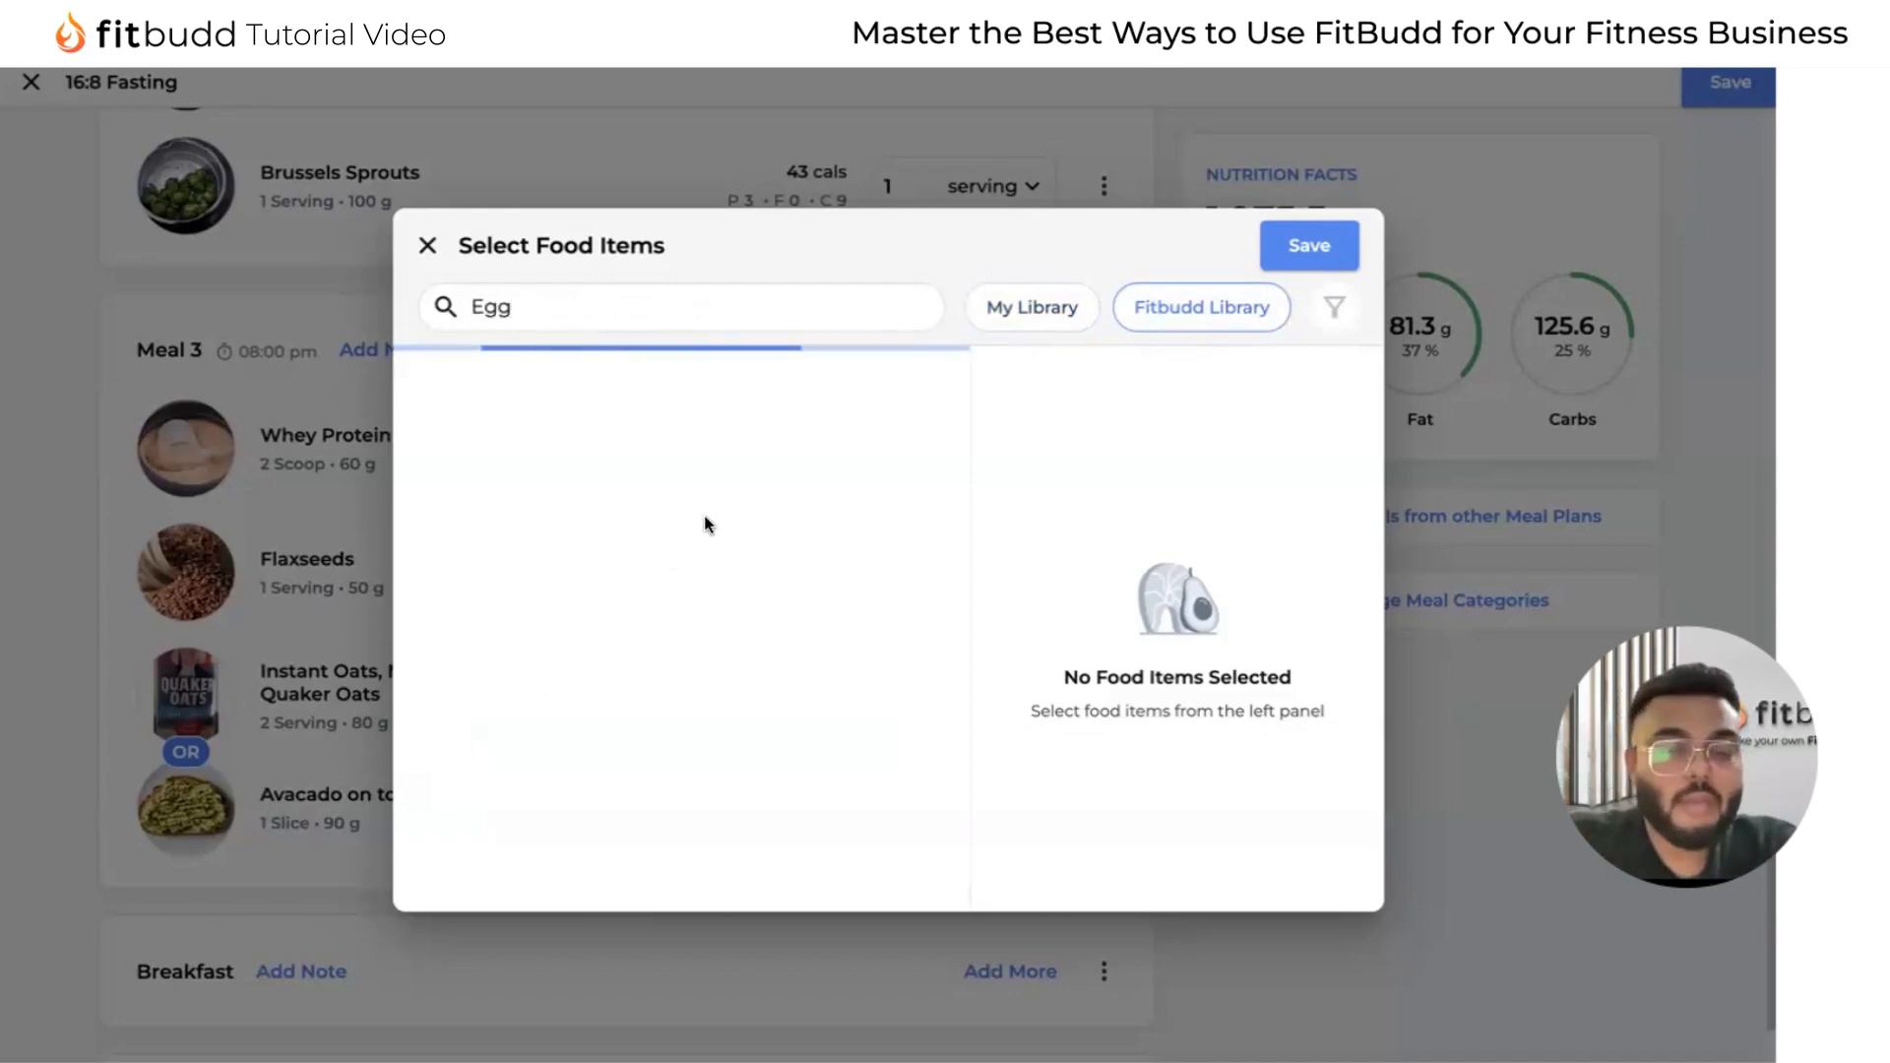
{"action": "left_click", "coordinate": [751, 413]}
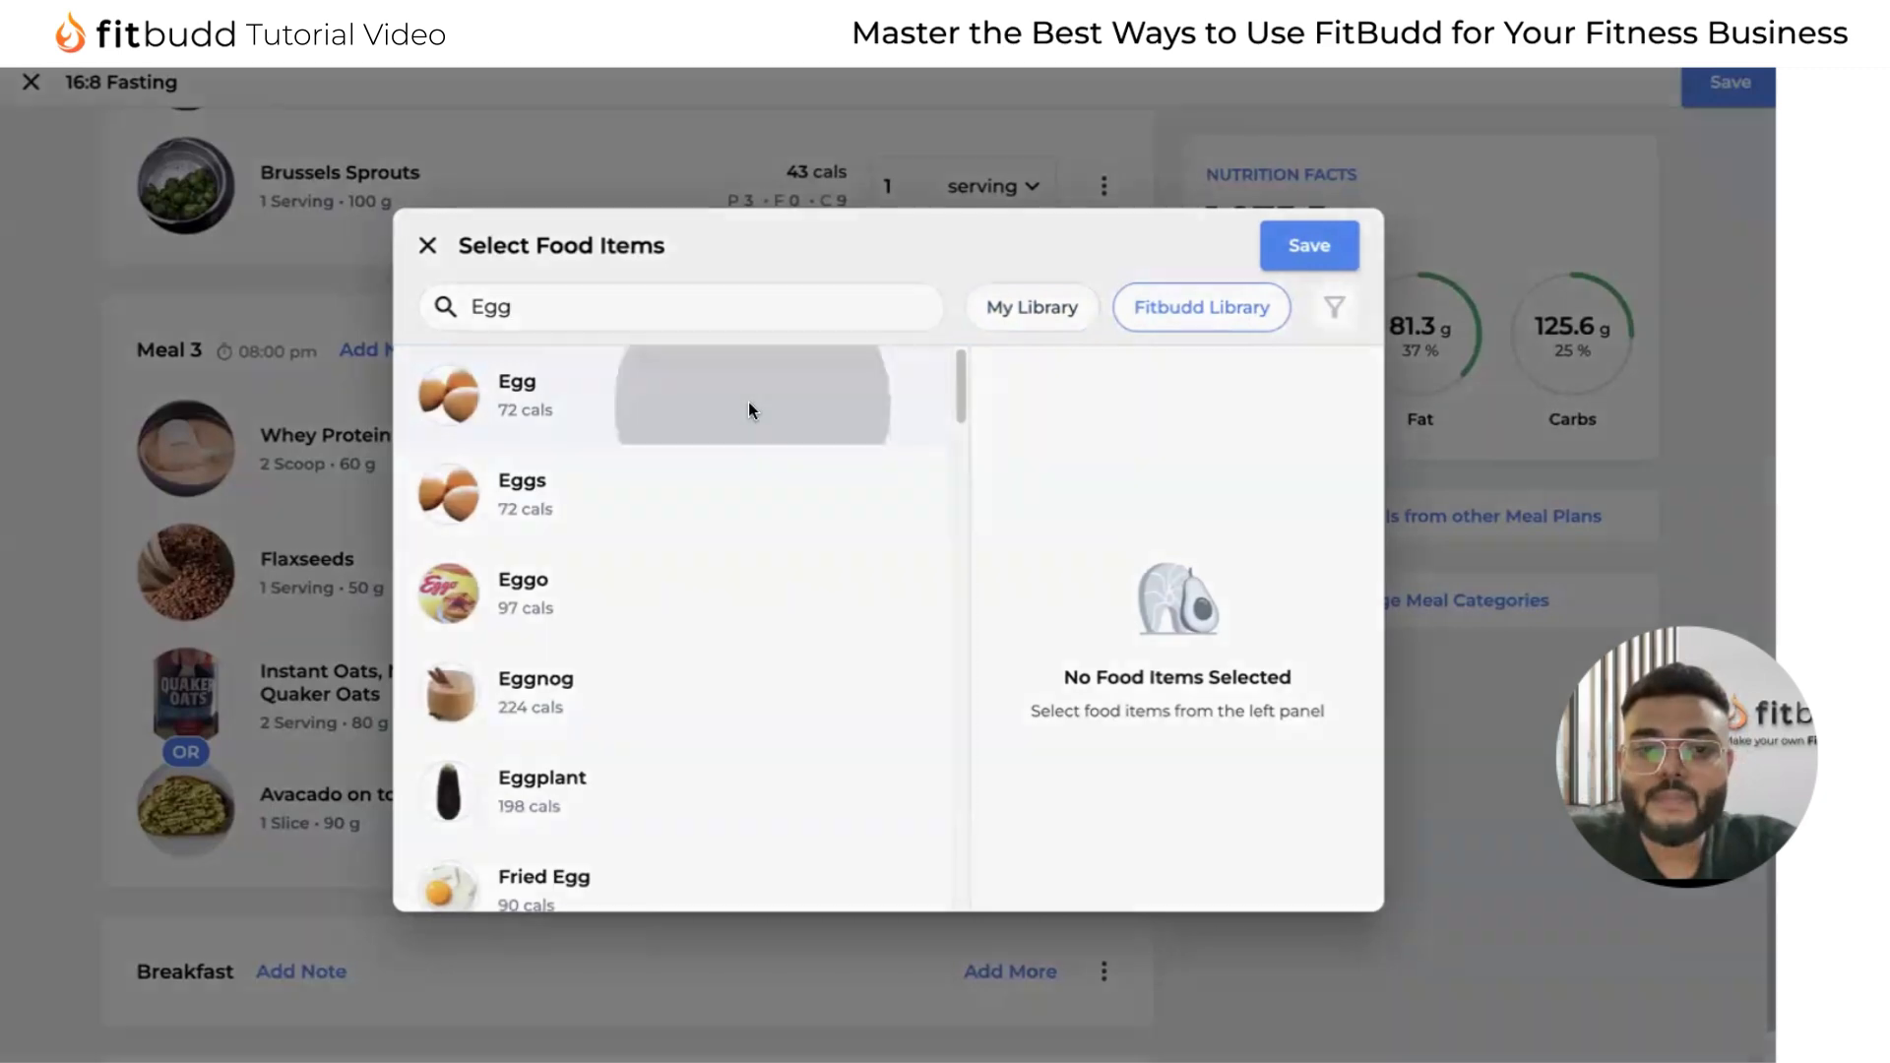
{"action": "left_click", "coordinate": [962, 618]}
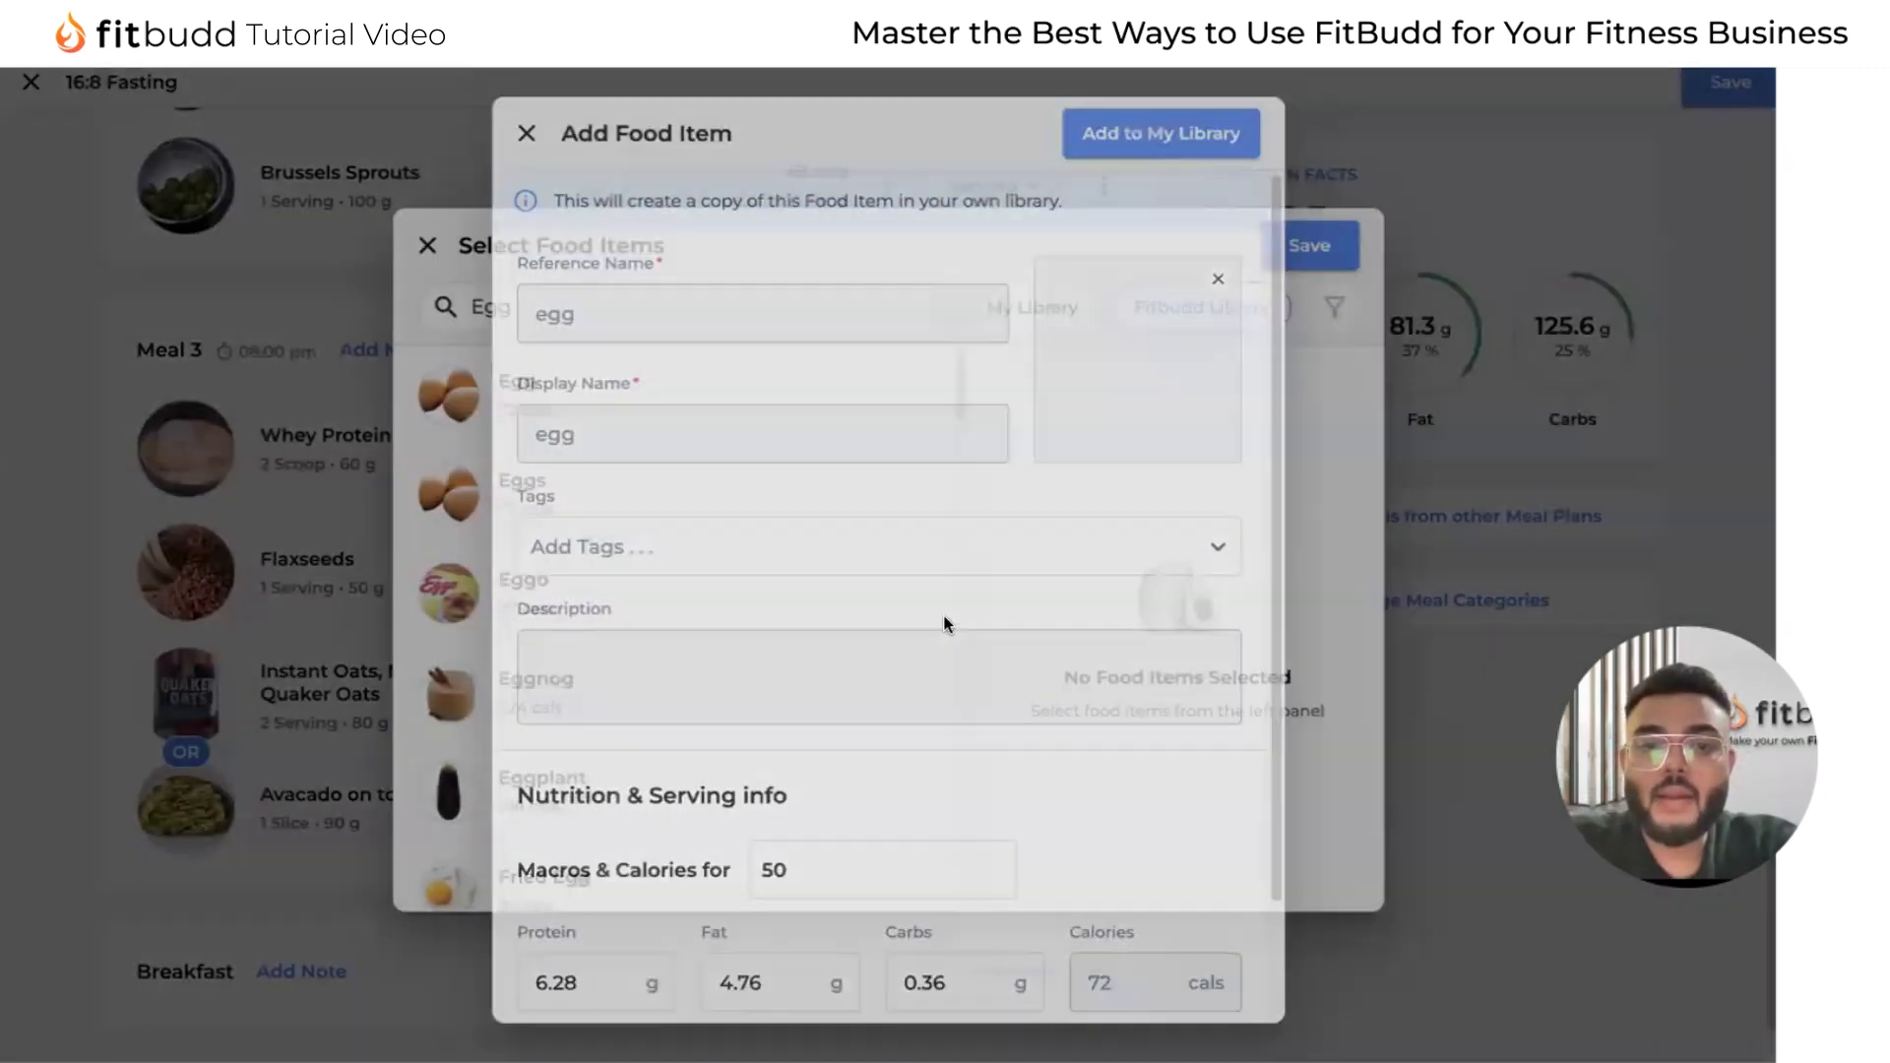
Add a custom serving named Large, equal to 50 gm, to the egg food item.
{"action": "scroll", "coordinate": [903, 633], "scroll_direction": "down", "scroll_amount": 3}
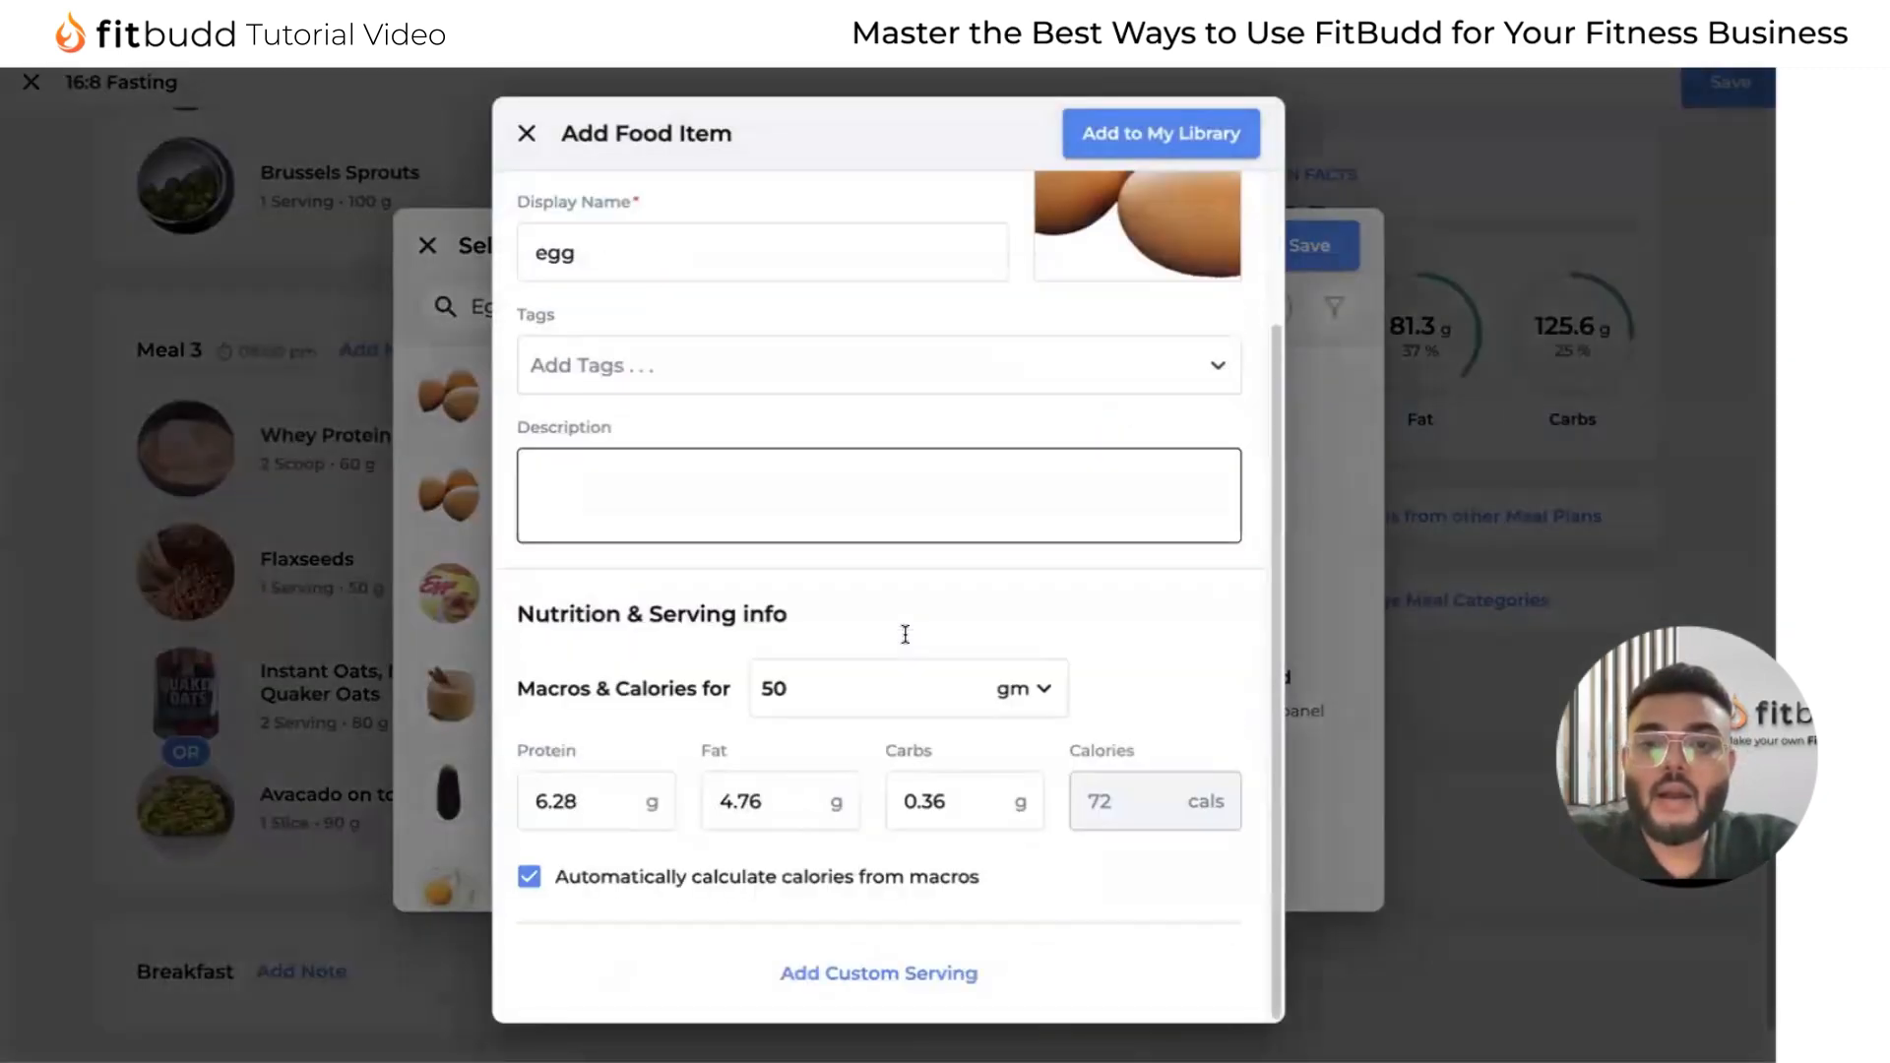
{"action": "left_click", "coordinate": [892, 975]}
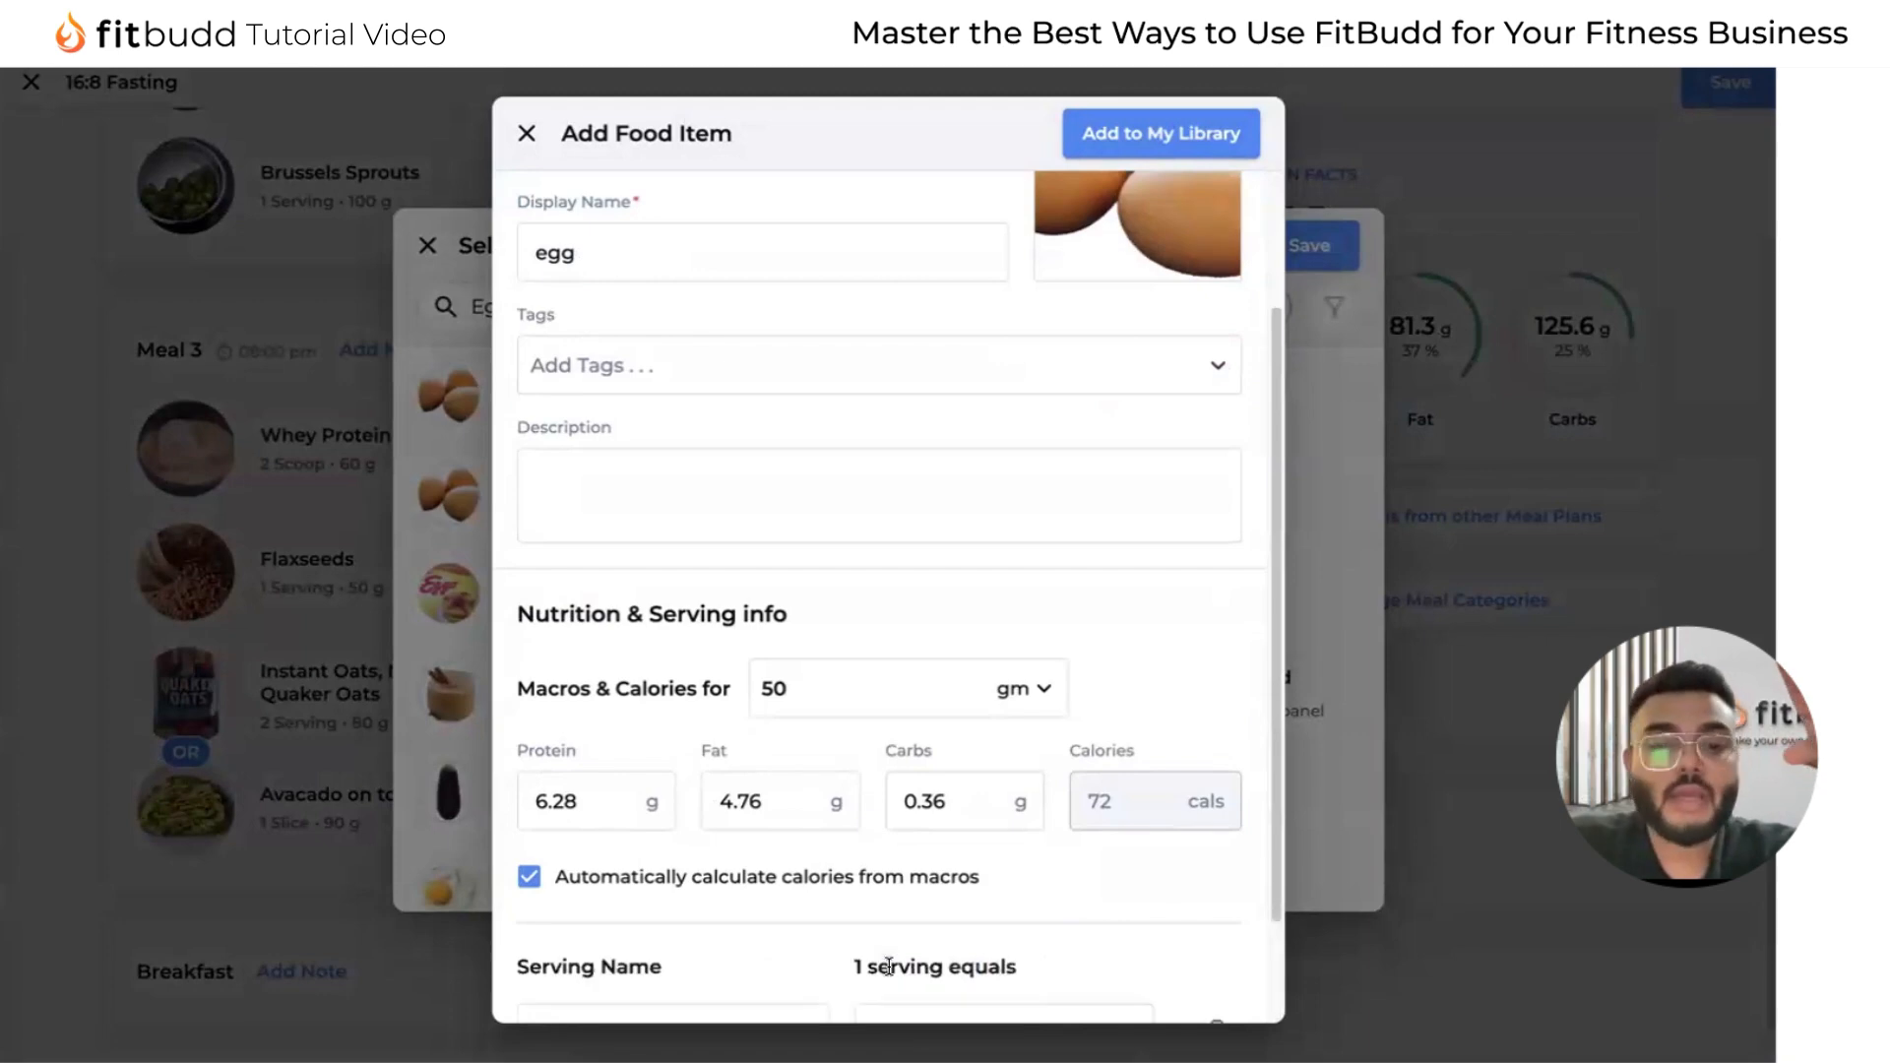
{"action": "scroll", "coordinate": [866, 847], "scroll_direction": "down", "scroll_amount": 2}
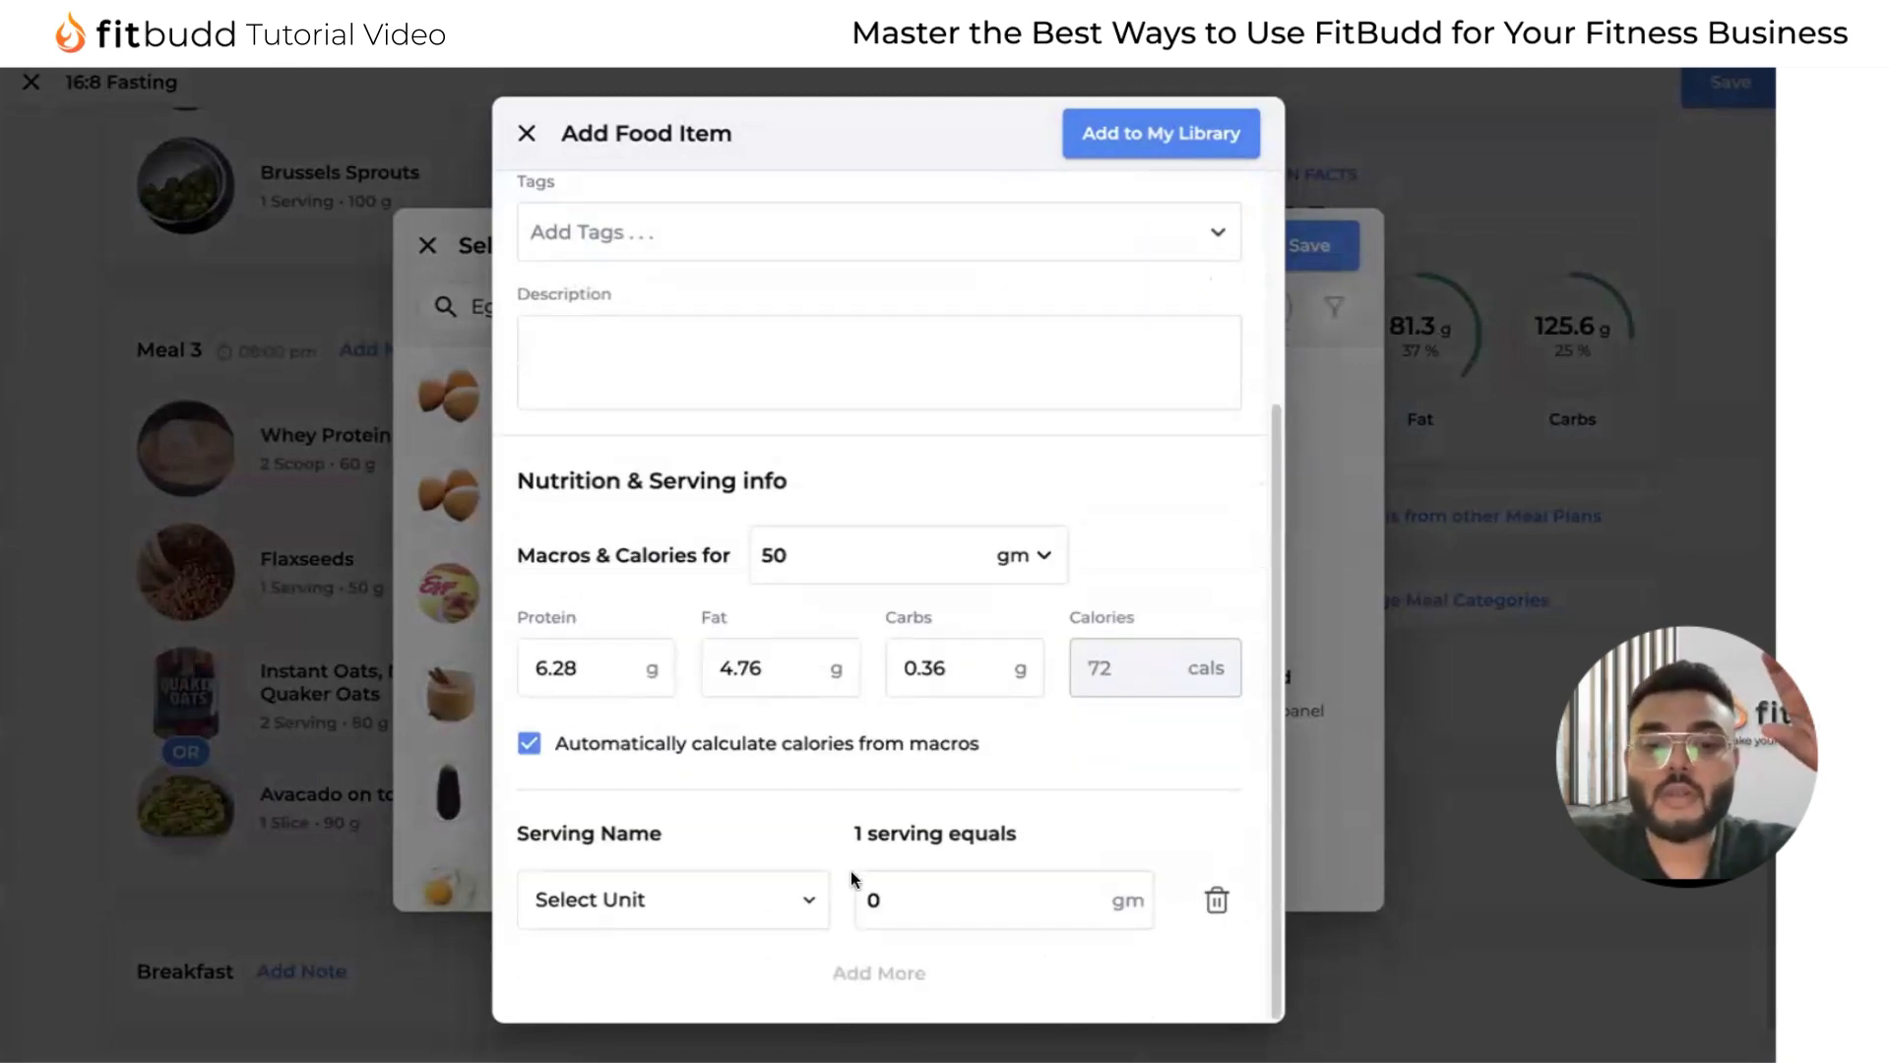
{"action": "left_click", "coordinate": [748, 901]}
{"action": "scroll", "coordinate": [753, 901], "scroll_direction": "down", "scroll_amount": 5}
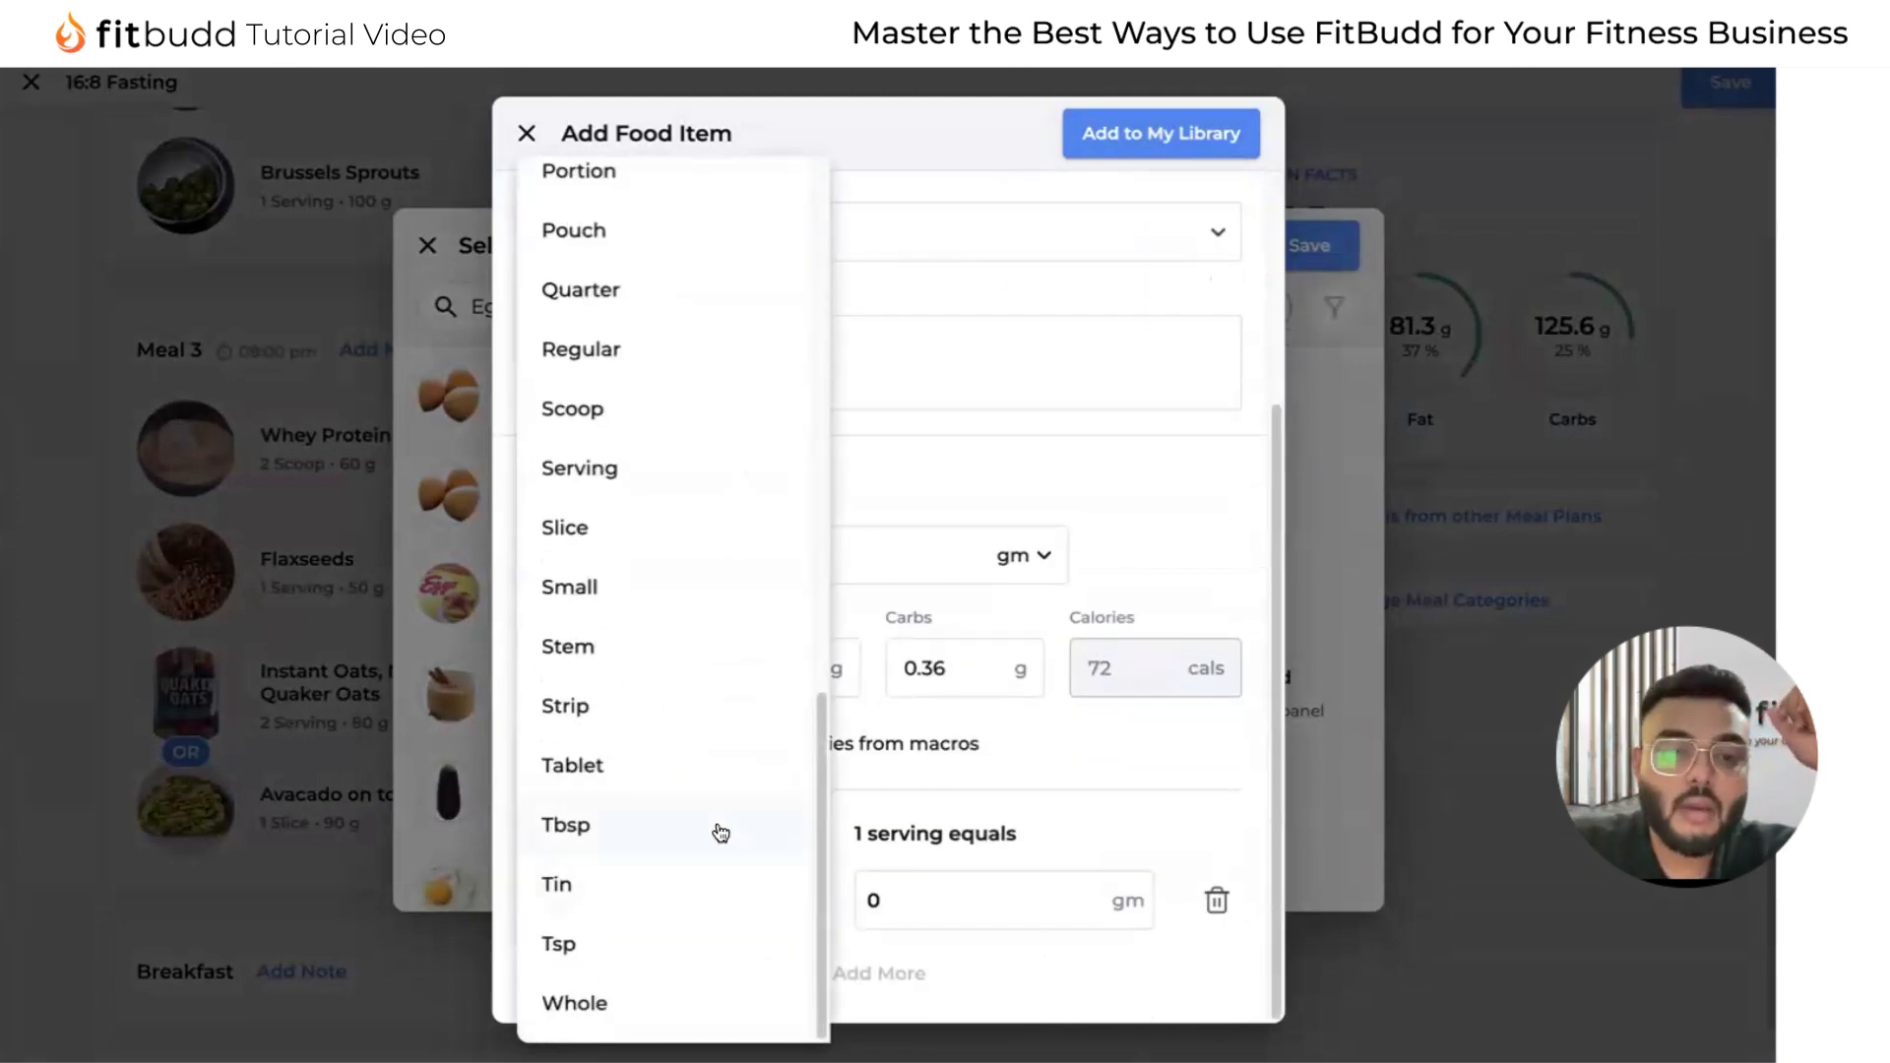
{"action": "scroll", "coordinate": [719, 832], "scroll_direction": "up", "scroll_amount": 5}
{"action": "scroll", "coordinate": [650, 493], "scroll_direction": "up", "scroll_amount": 1}
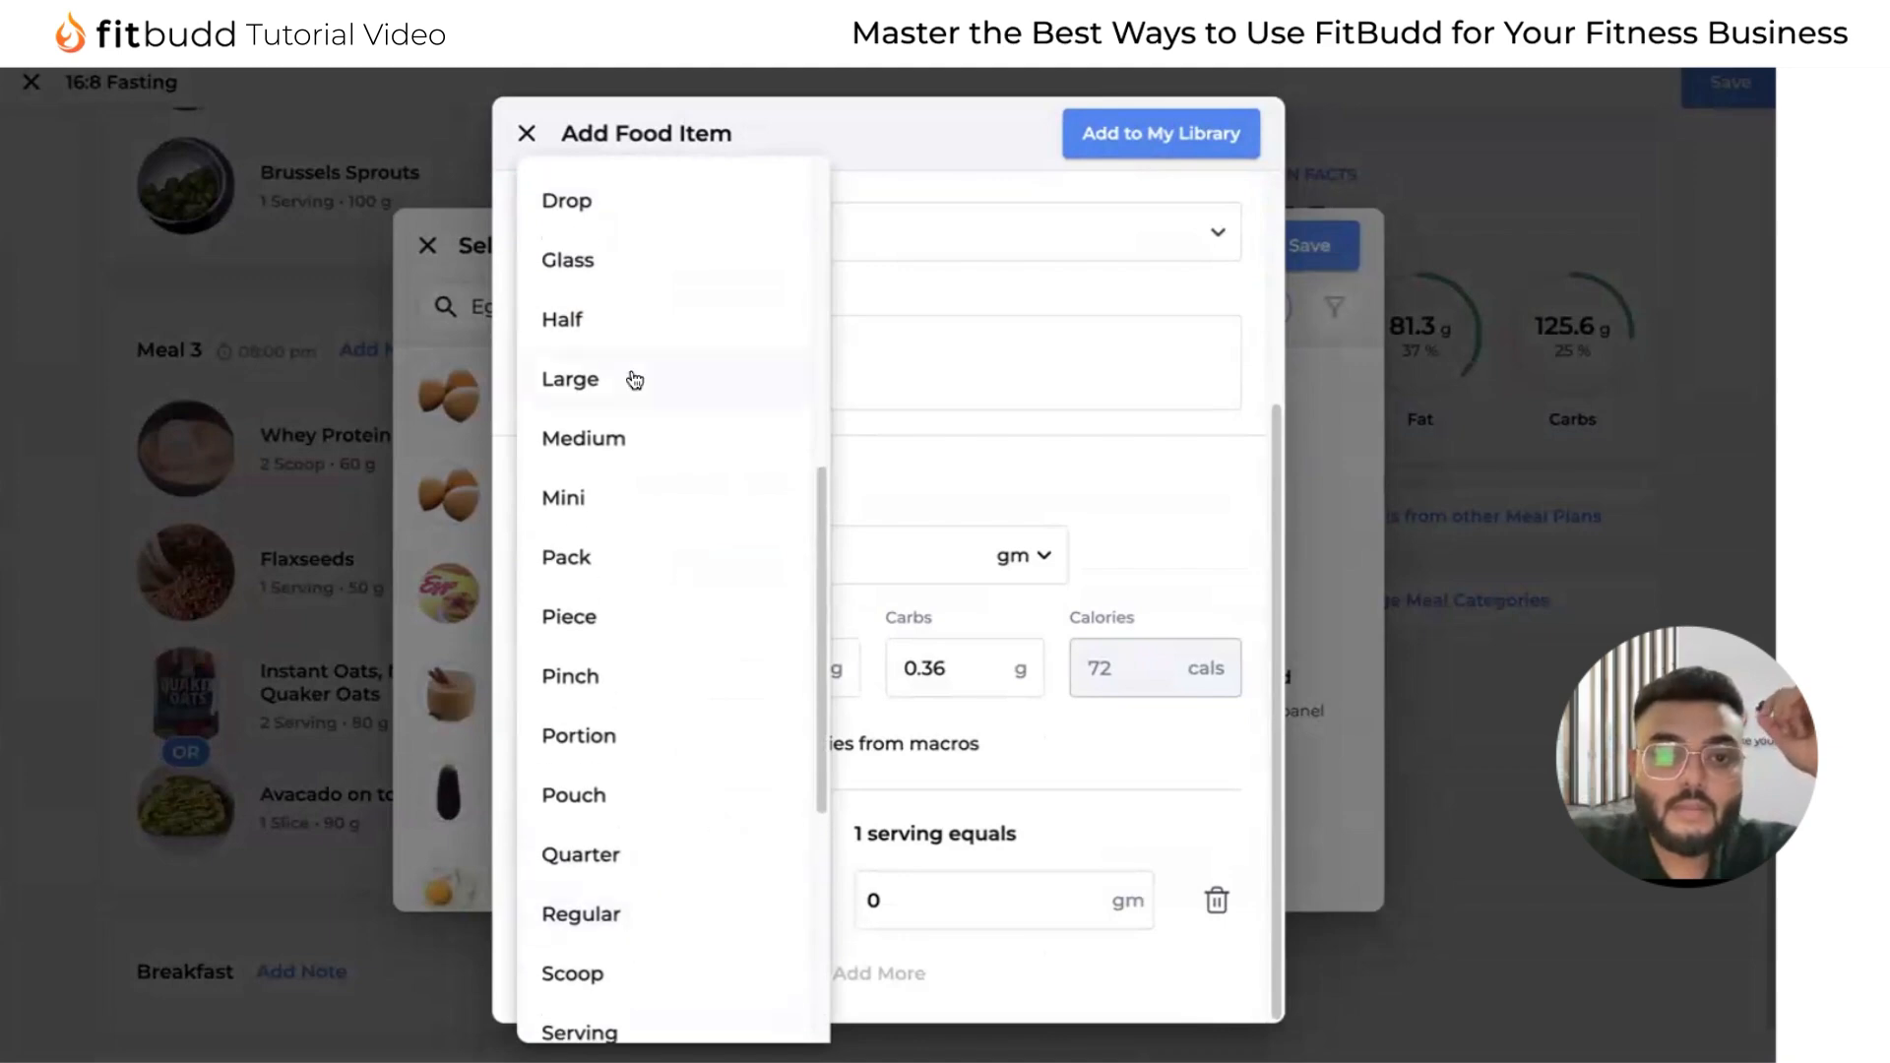
{"action": "left_click", "coordinate": [624, 375]}
{"action": "left_click", "coordinate": [931, 900]}
{"action": "left_click", "coordinate": [935, 907]}
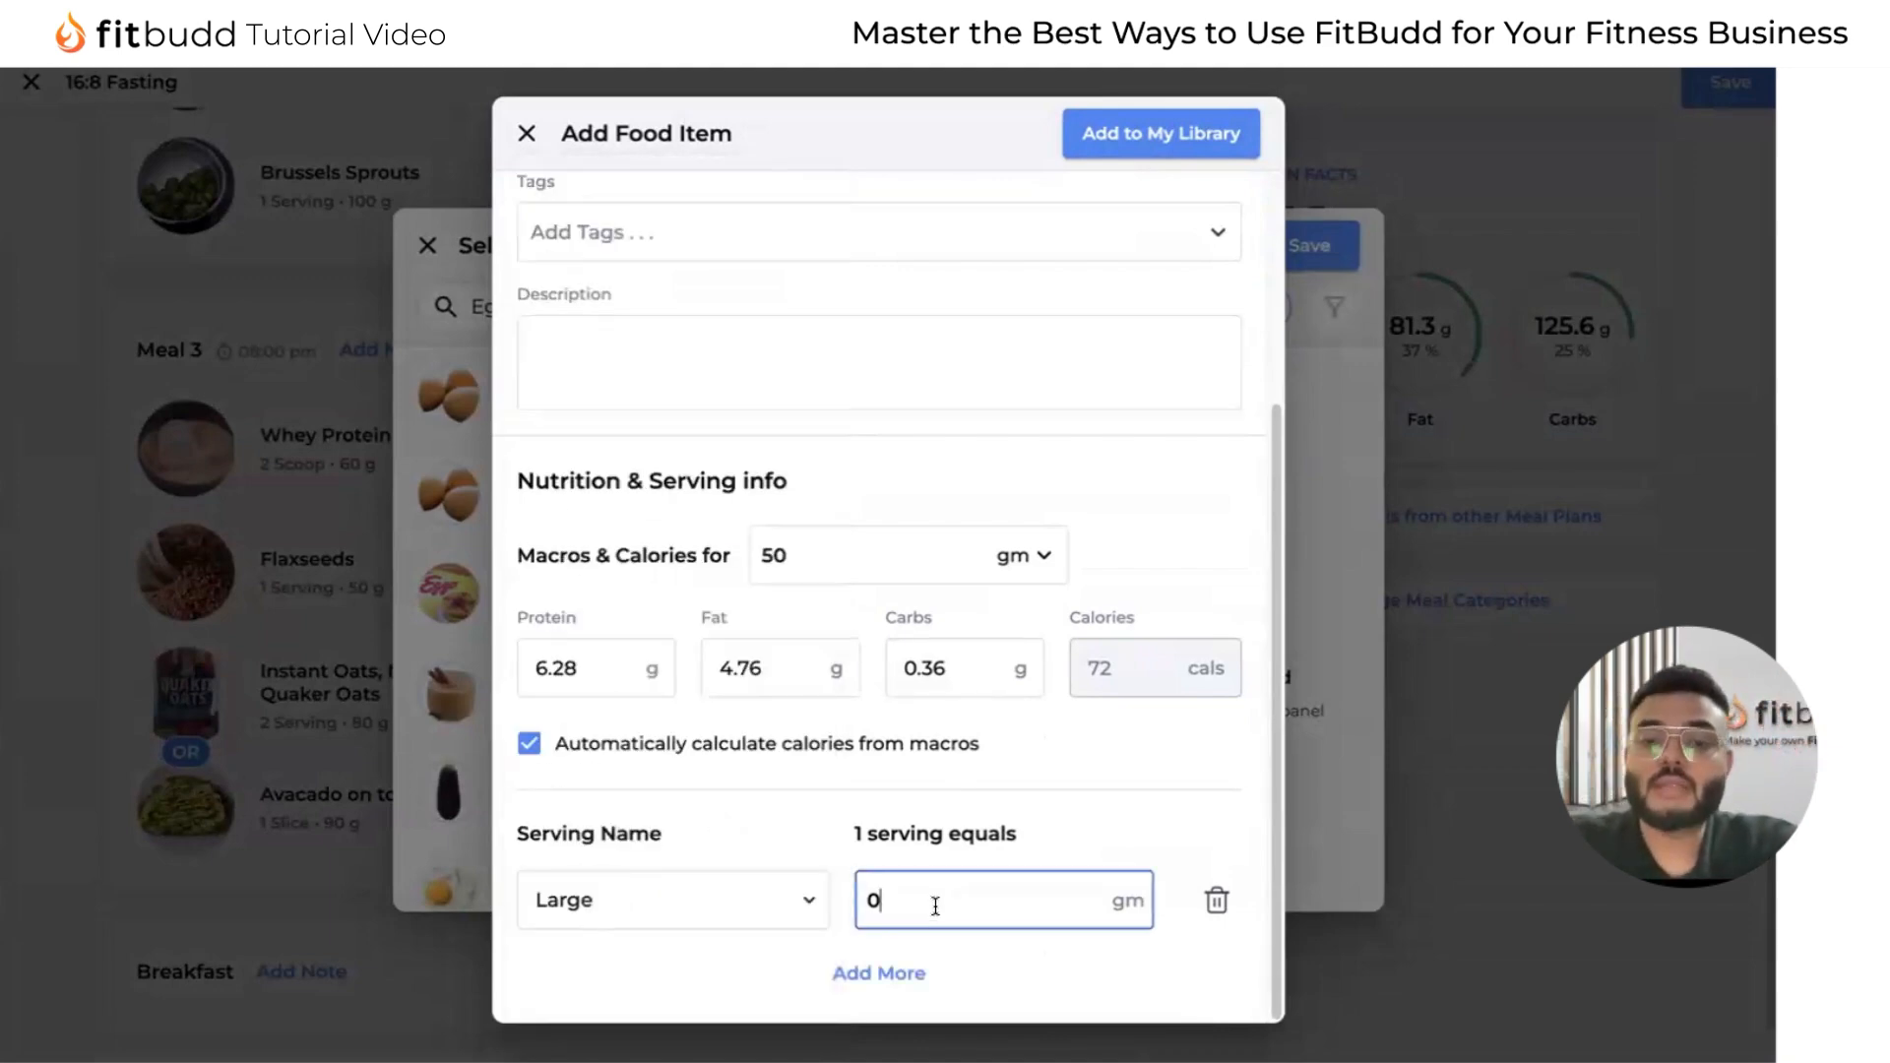
{"action": "type", "text": "50"}
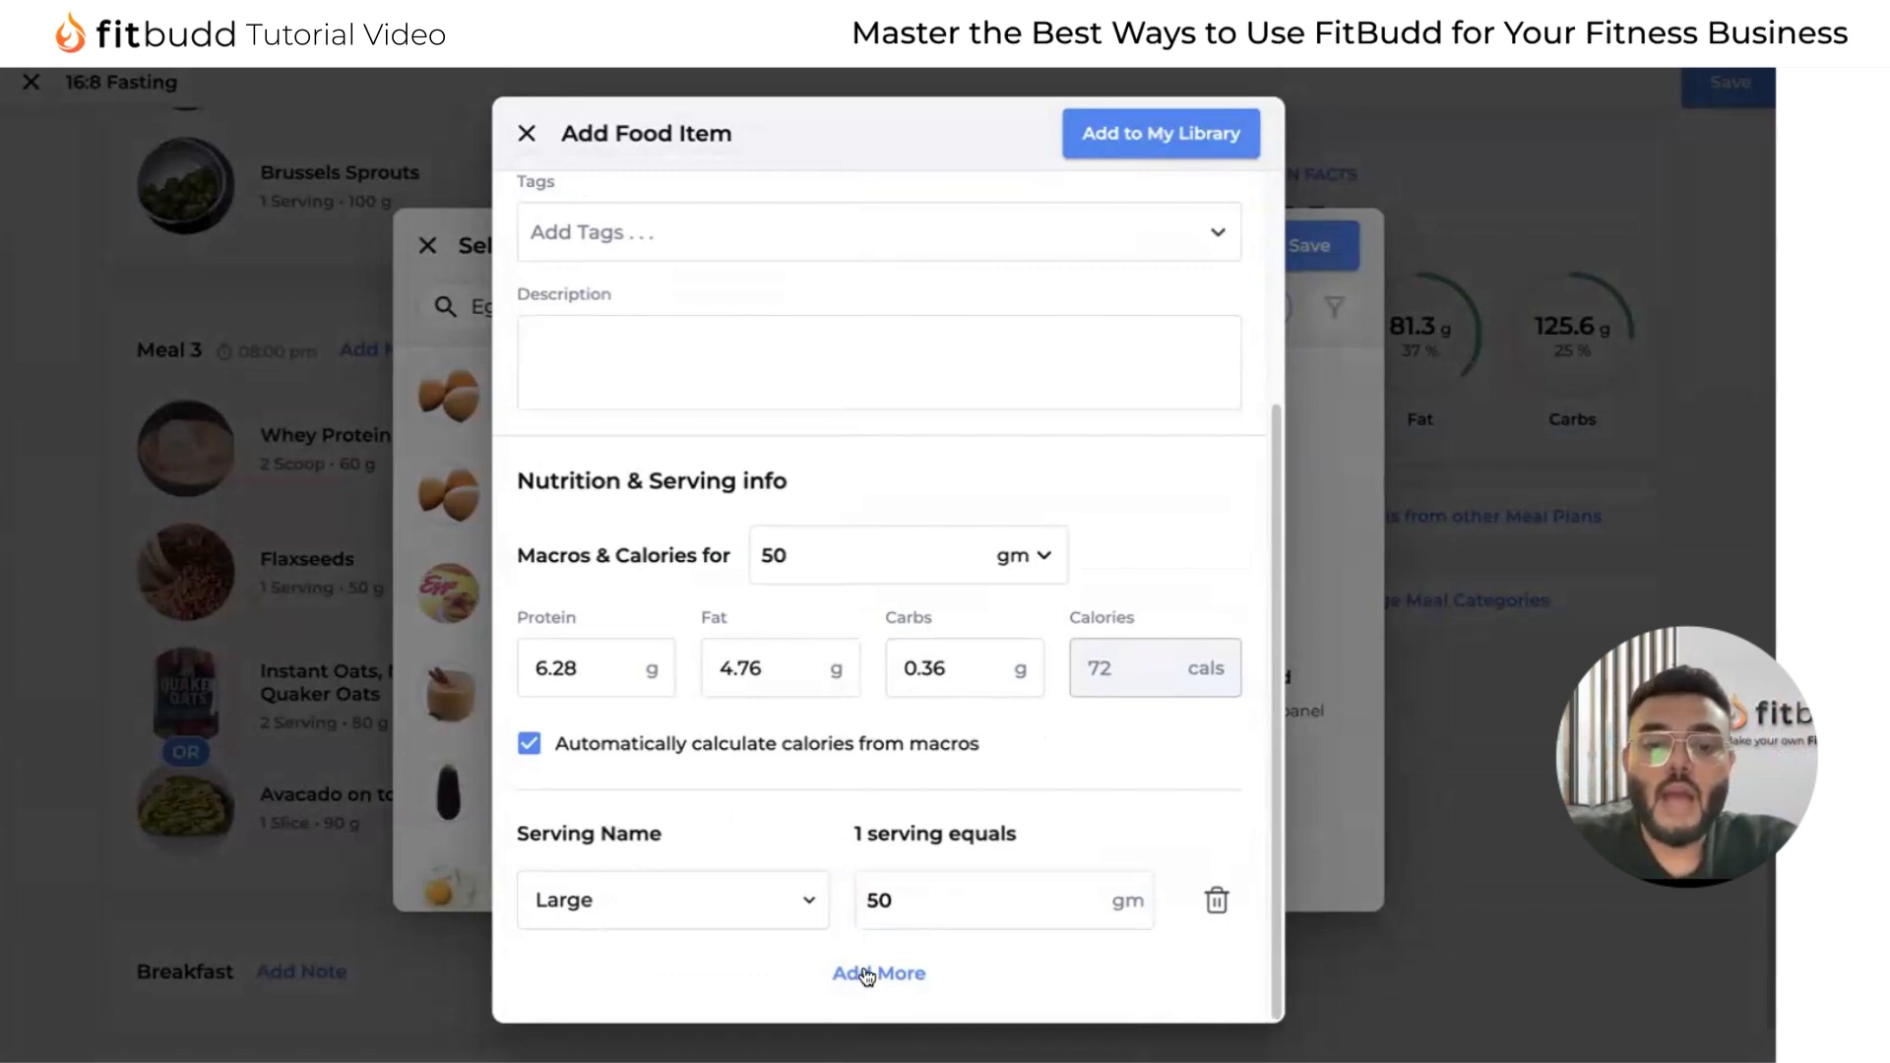
Add a Medium serving of 40 gm to the egg item and save the egg into the library and Breakfast category.
{"action": "left_click", "coordinate": [866, 973]}
{"action": "left_click", "coordinate": [759, 896]}
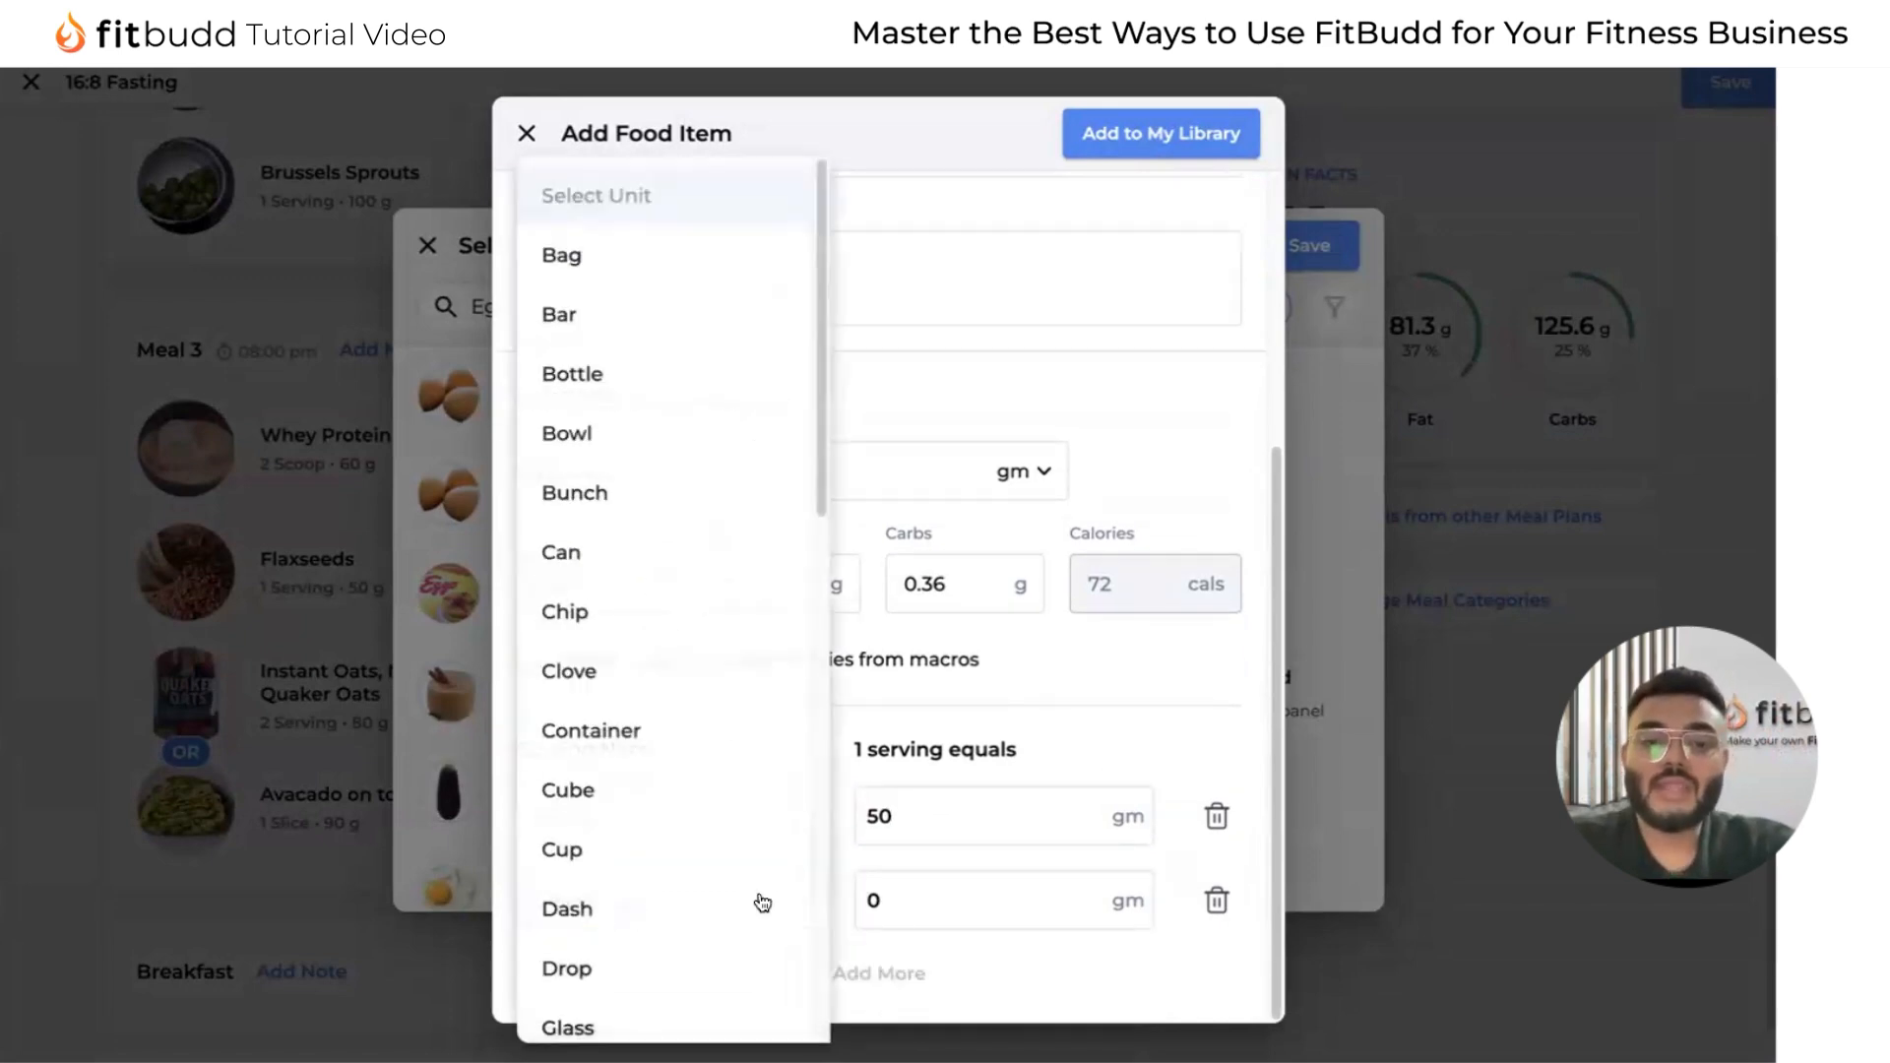
{"action": "scroll", "coordinate": [730, 684], "scroll_direction": "down", "scroll_amount": 5}
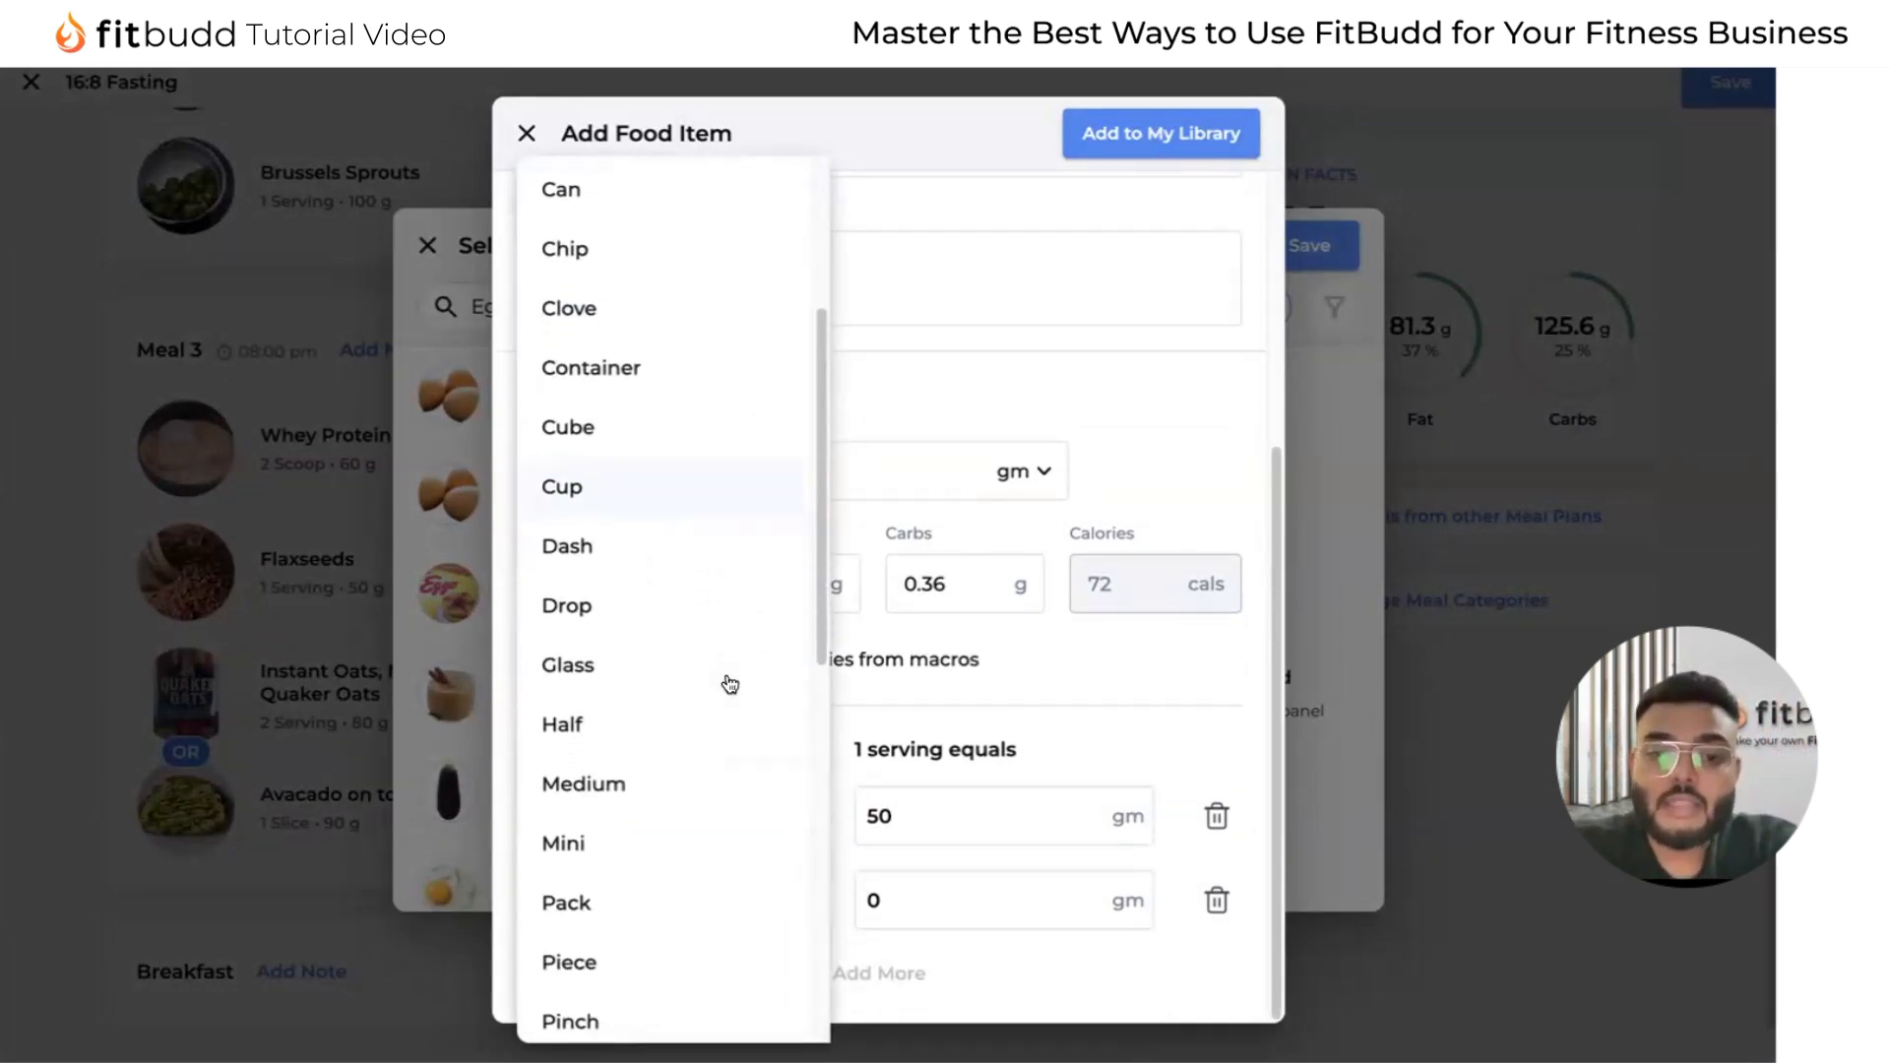
{"action": "left_click", "coordinate": [663, 722]}
{"action": "left_click", "coordinate": [915, 902]}
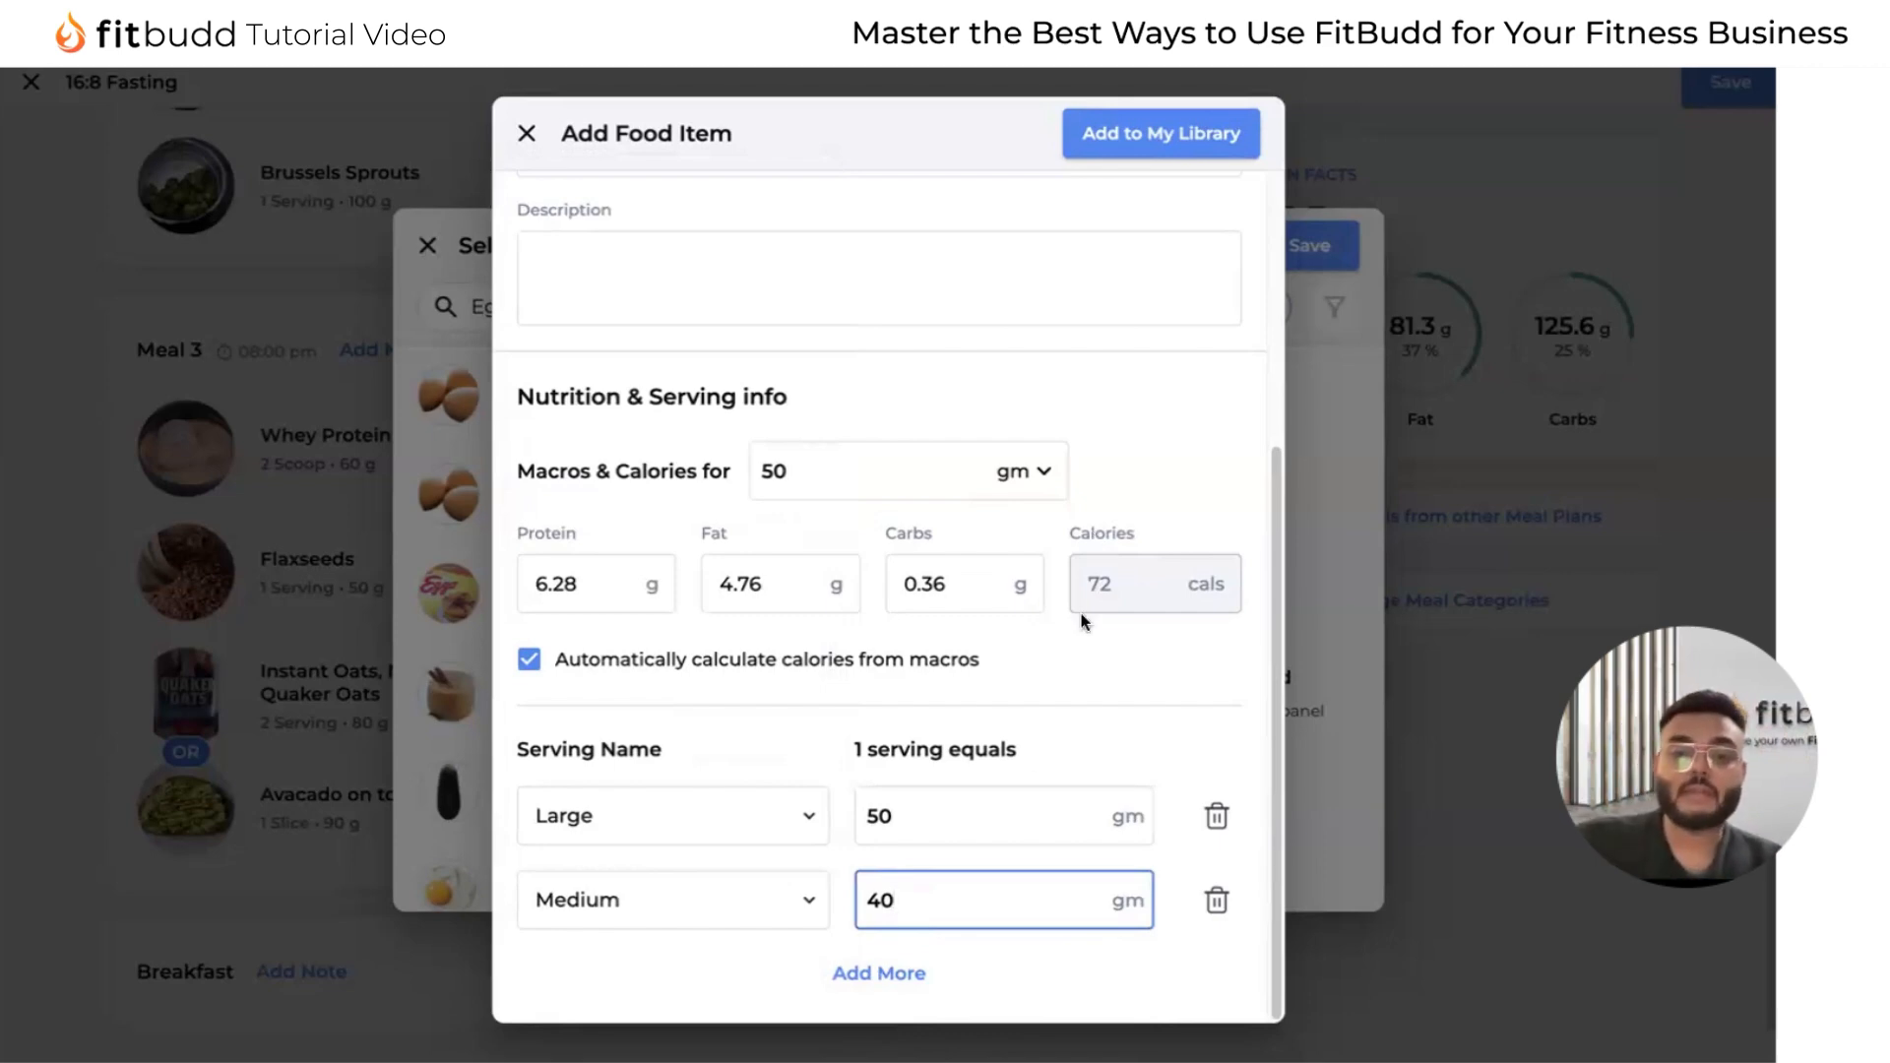
{"action": "left_click", "coordinate": [1145, 152]}
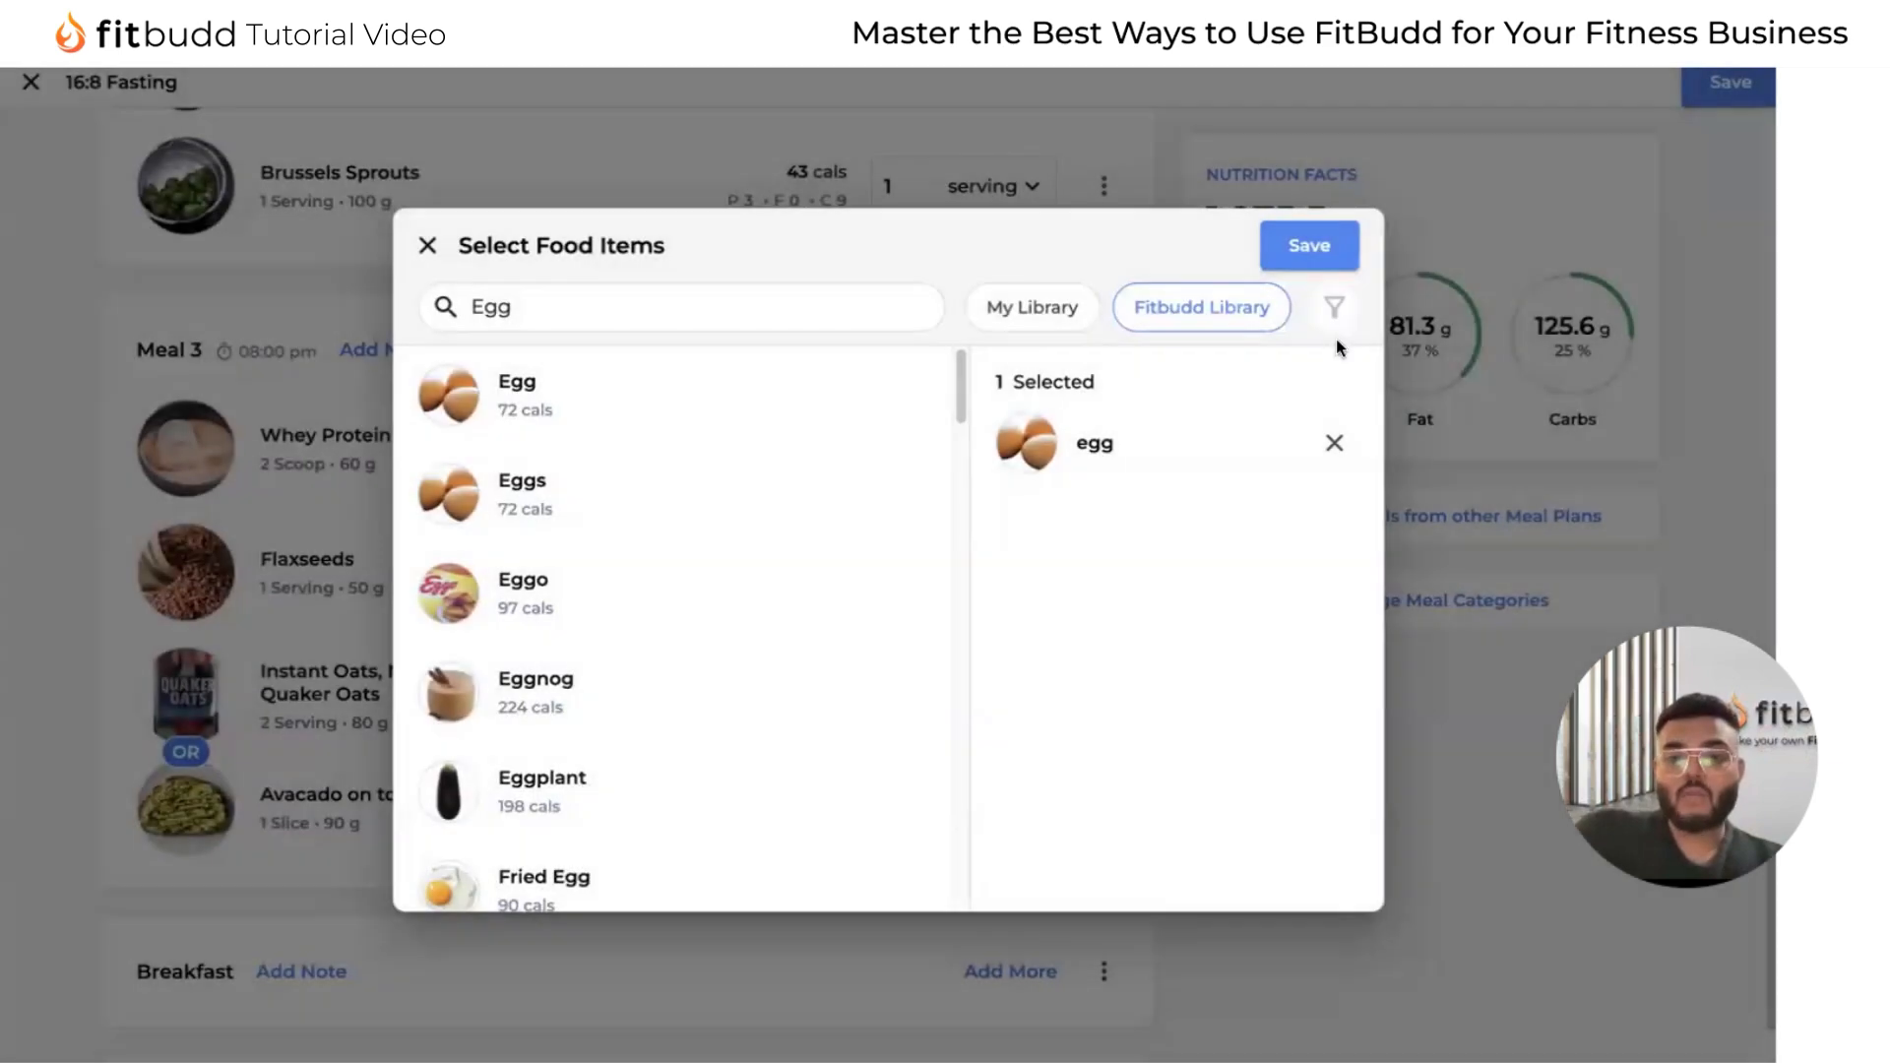
{"action": "left_click", "coordinate": [1306, 254]}
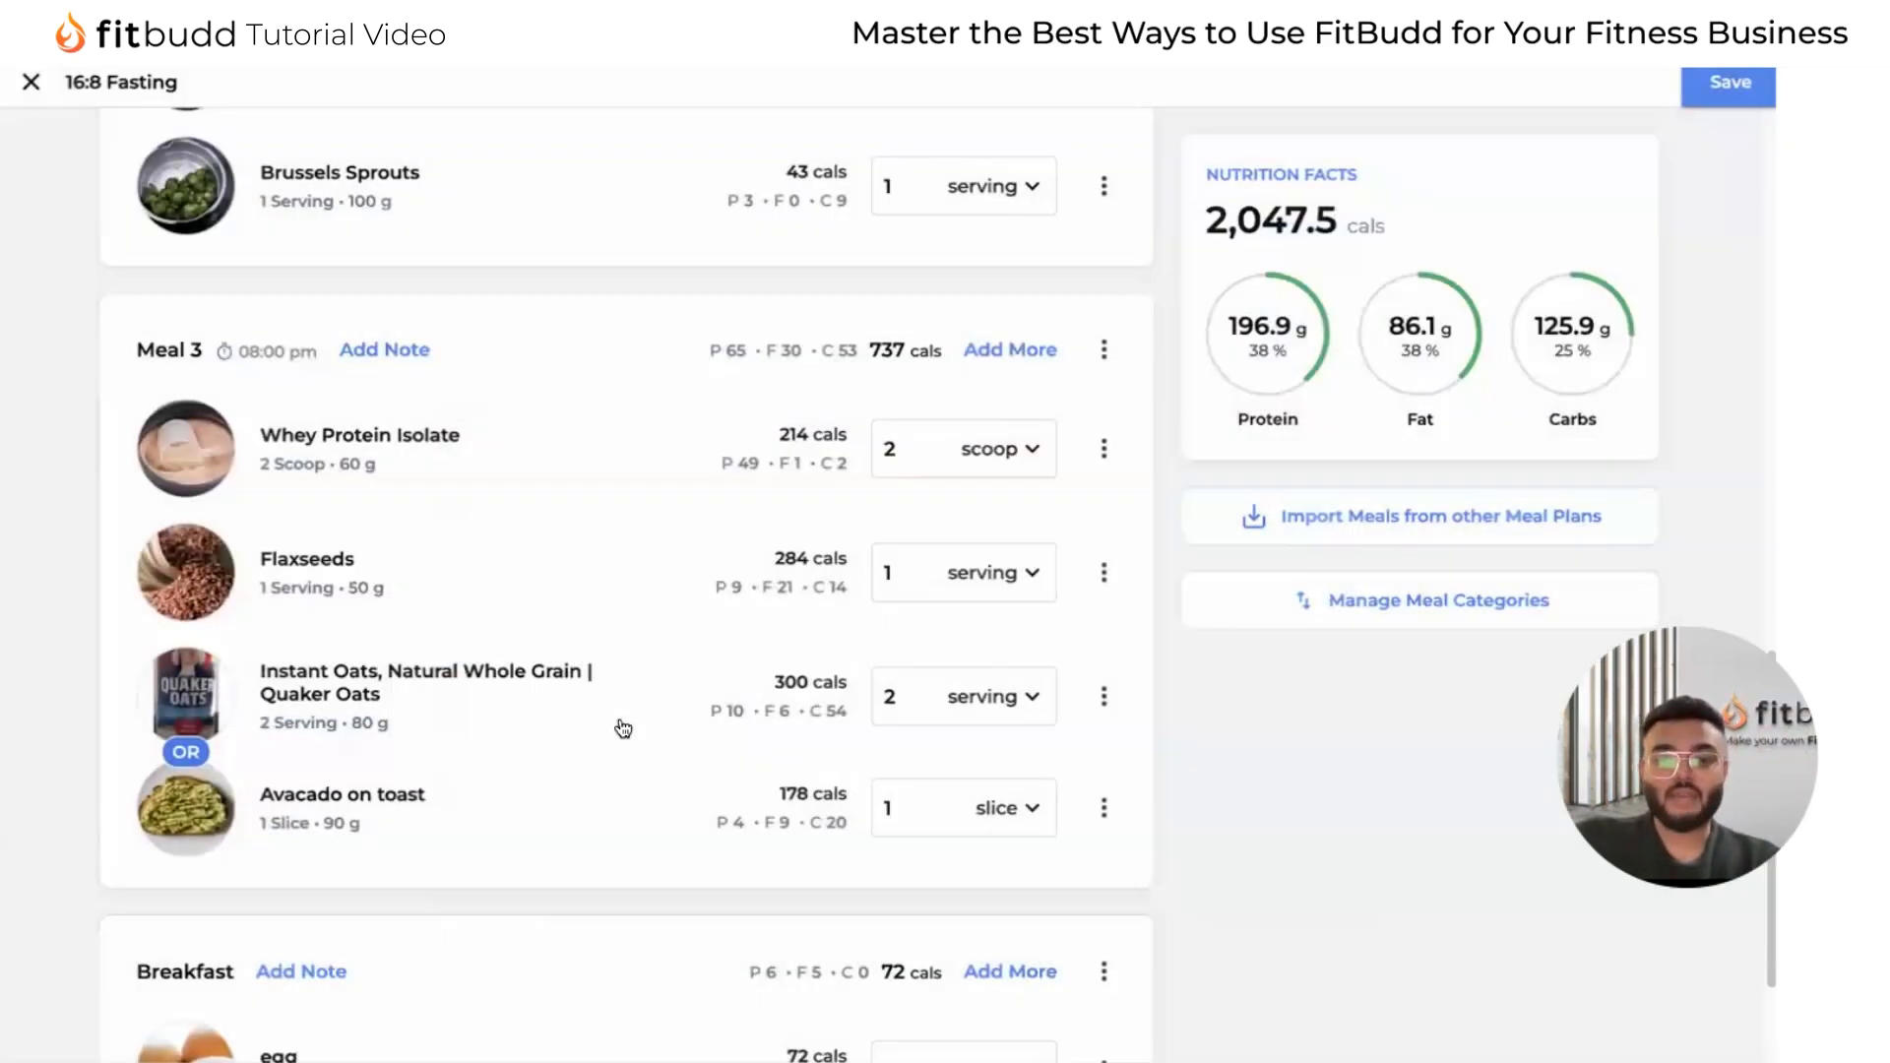
Set the egg's portion in Breakfast to 1 medium and check its calories and macros.
{"action": "scroll", "coordinate": [623, 729], "scroll_direction": "down", "scroll_amount": 2}
{"action": "left_click", "coordinate": [1001, 877]}
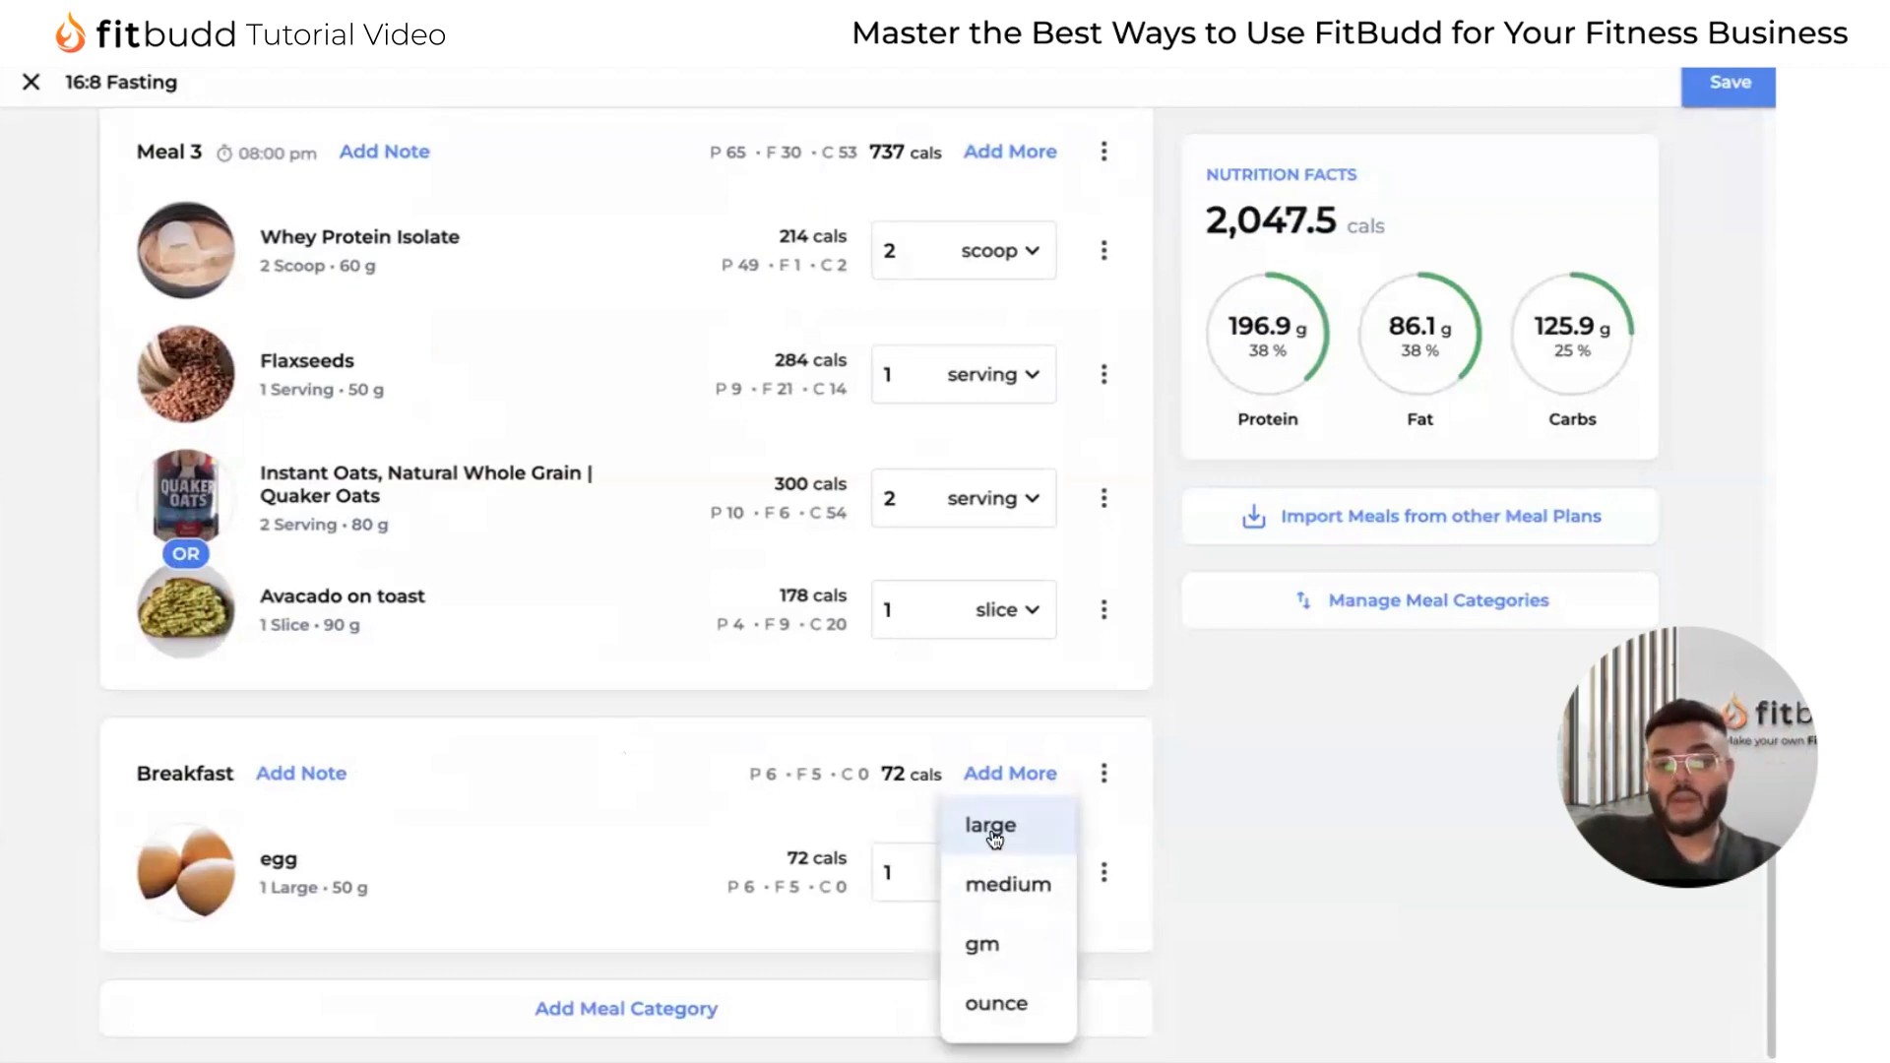
{"action": "left_click", "coordinate": [995, 835]}
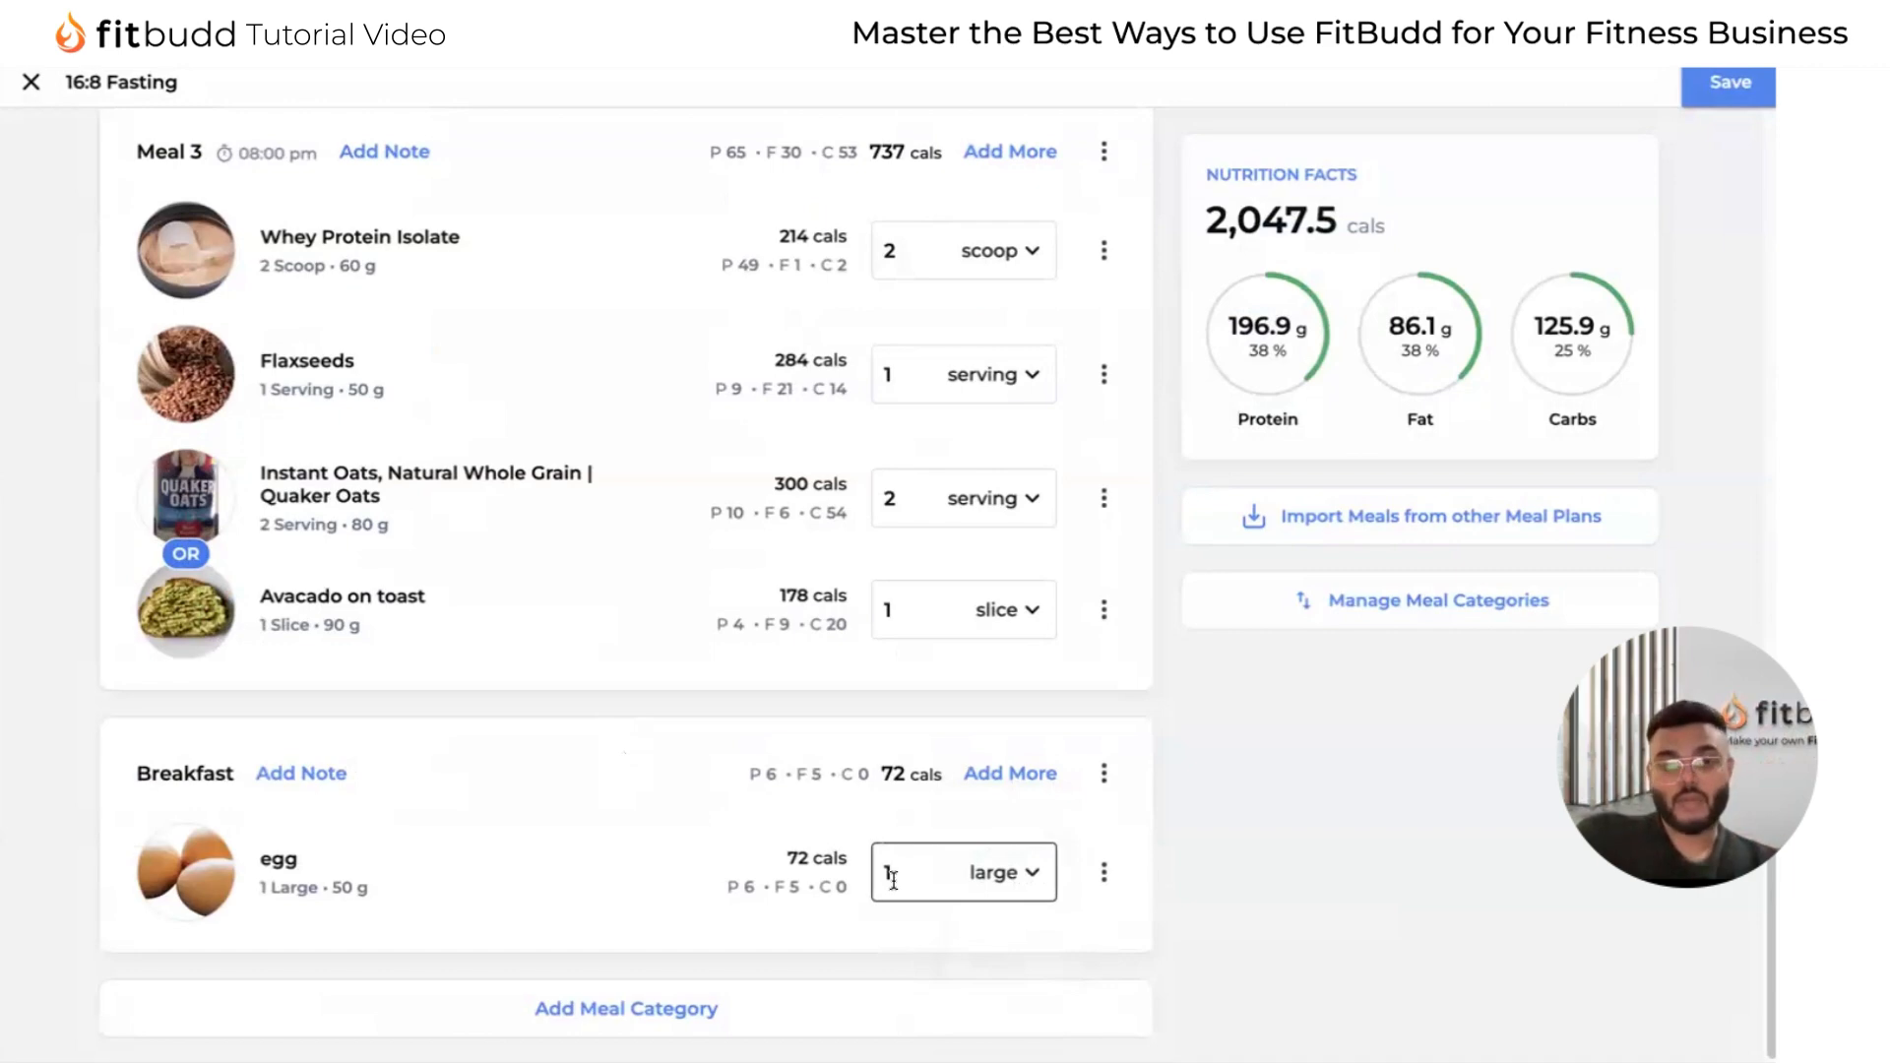
{"action": "left_click", "coordinate": [999, 880]}
{"action": "left_click", "coordinate": [1027, 891]}
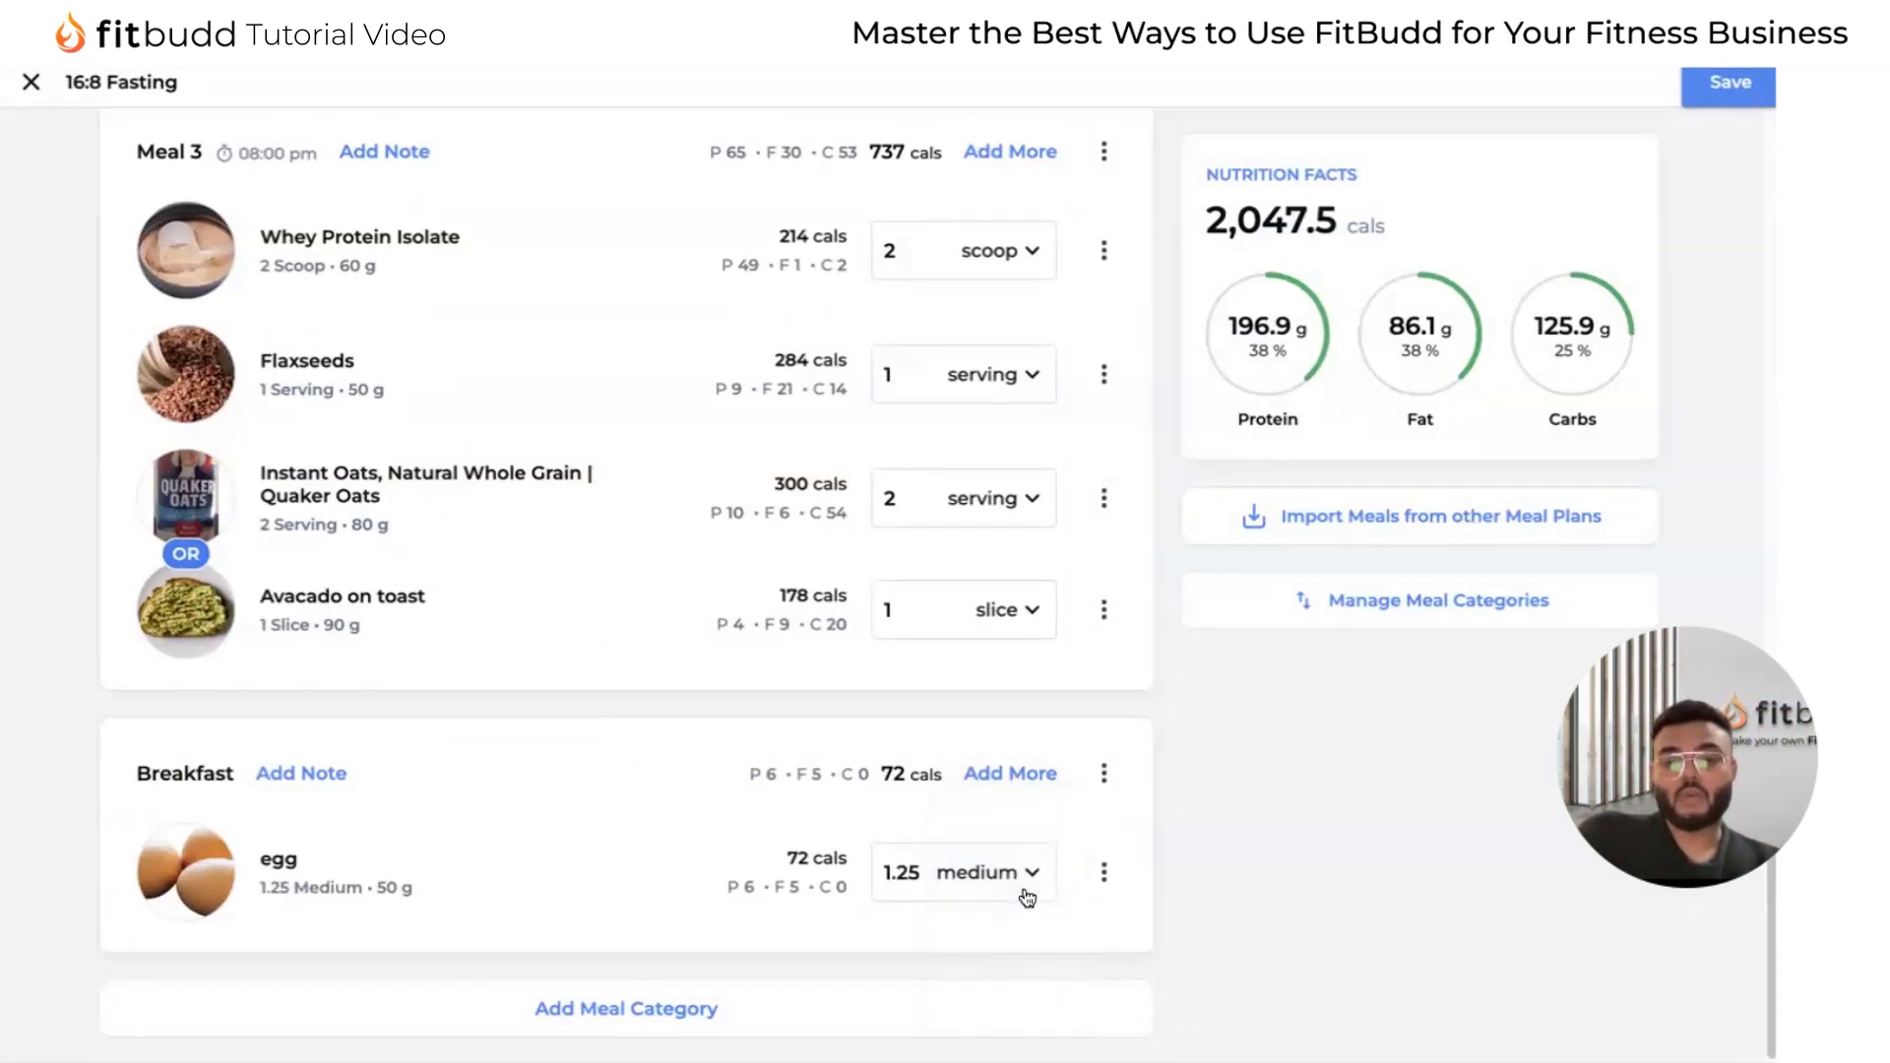
{"action": "left_click_drag", "start_coordinate": [923, 873], "coordinate": [889, 873]}
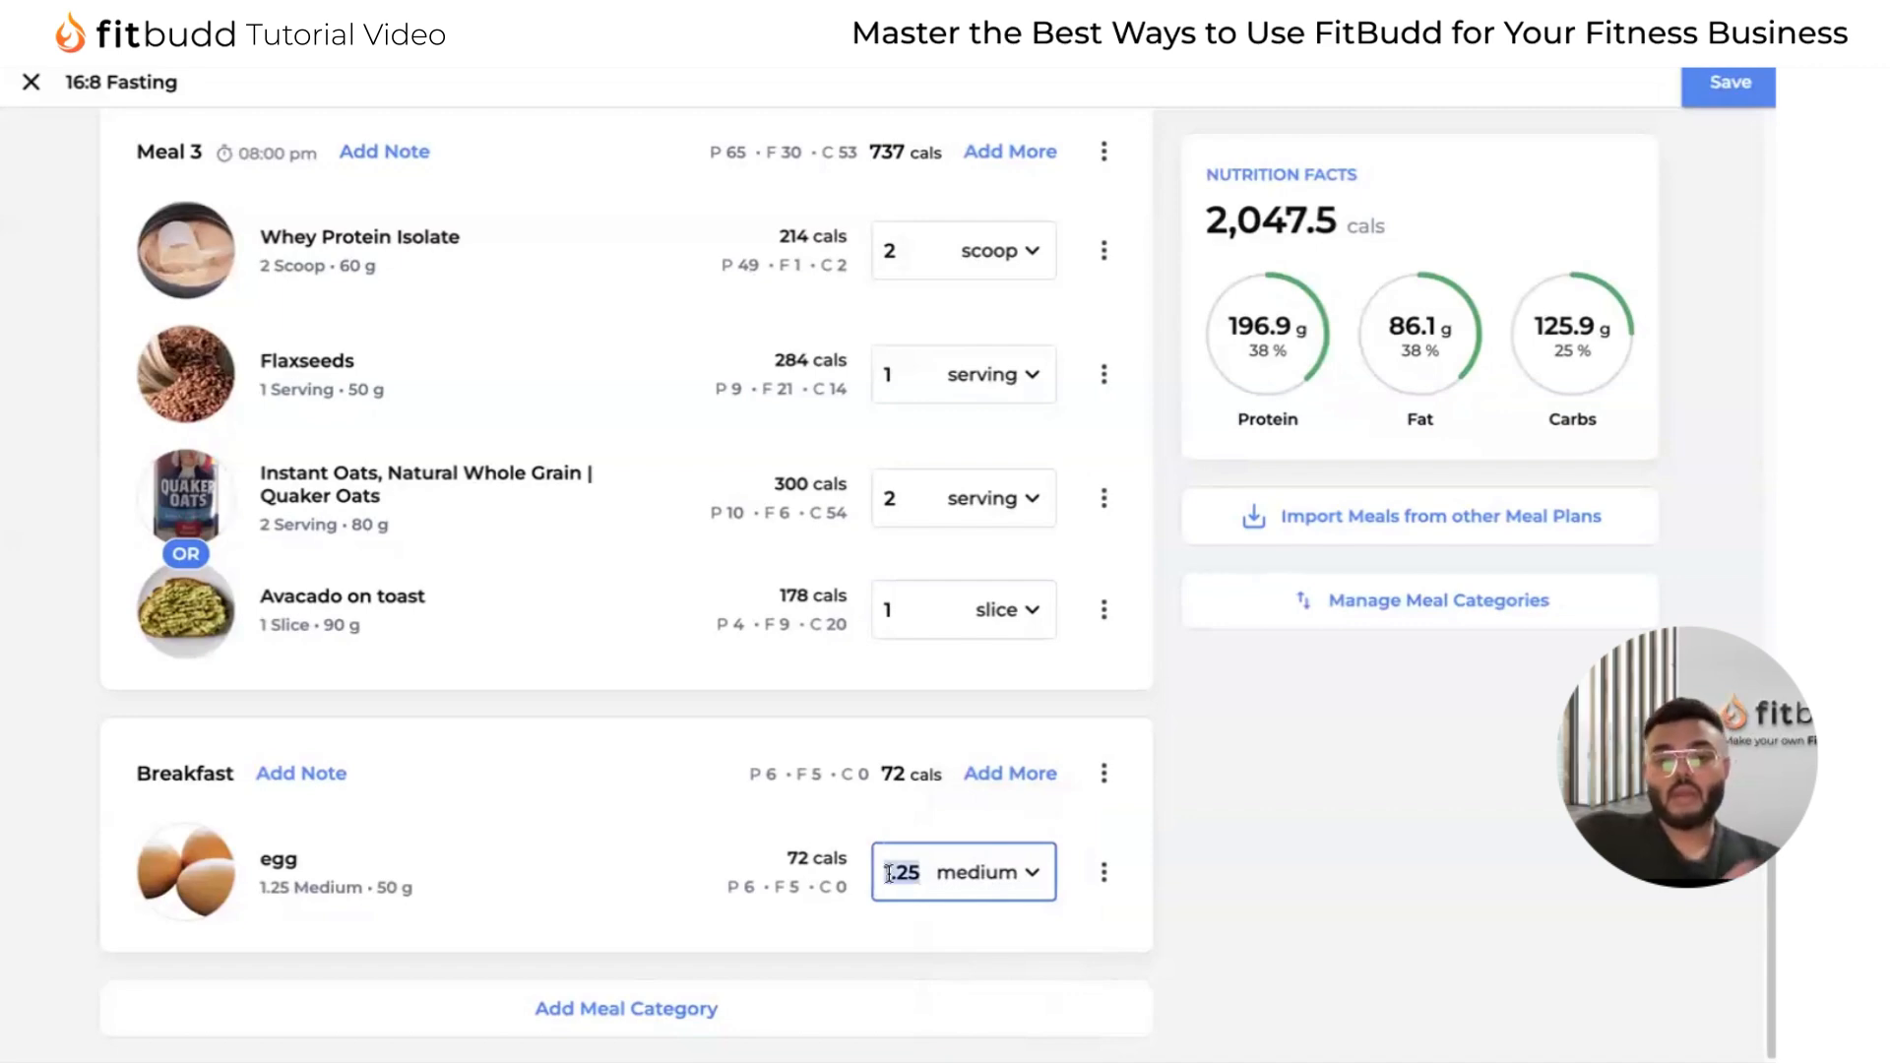
{"action": "type", "text": "1"}
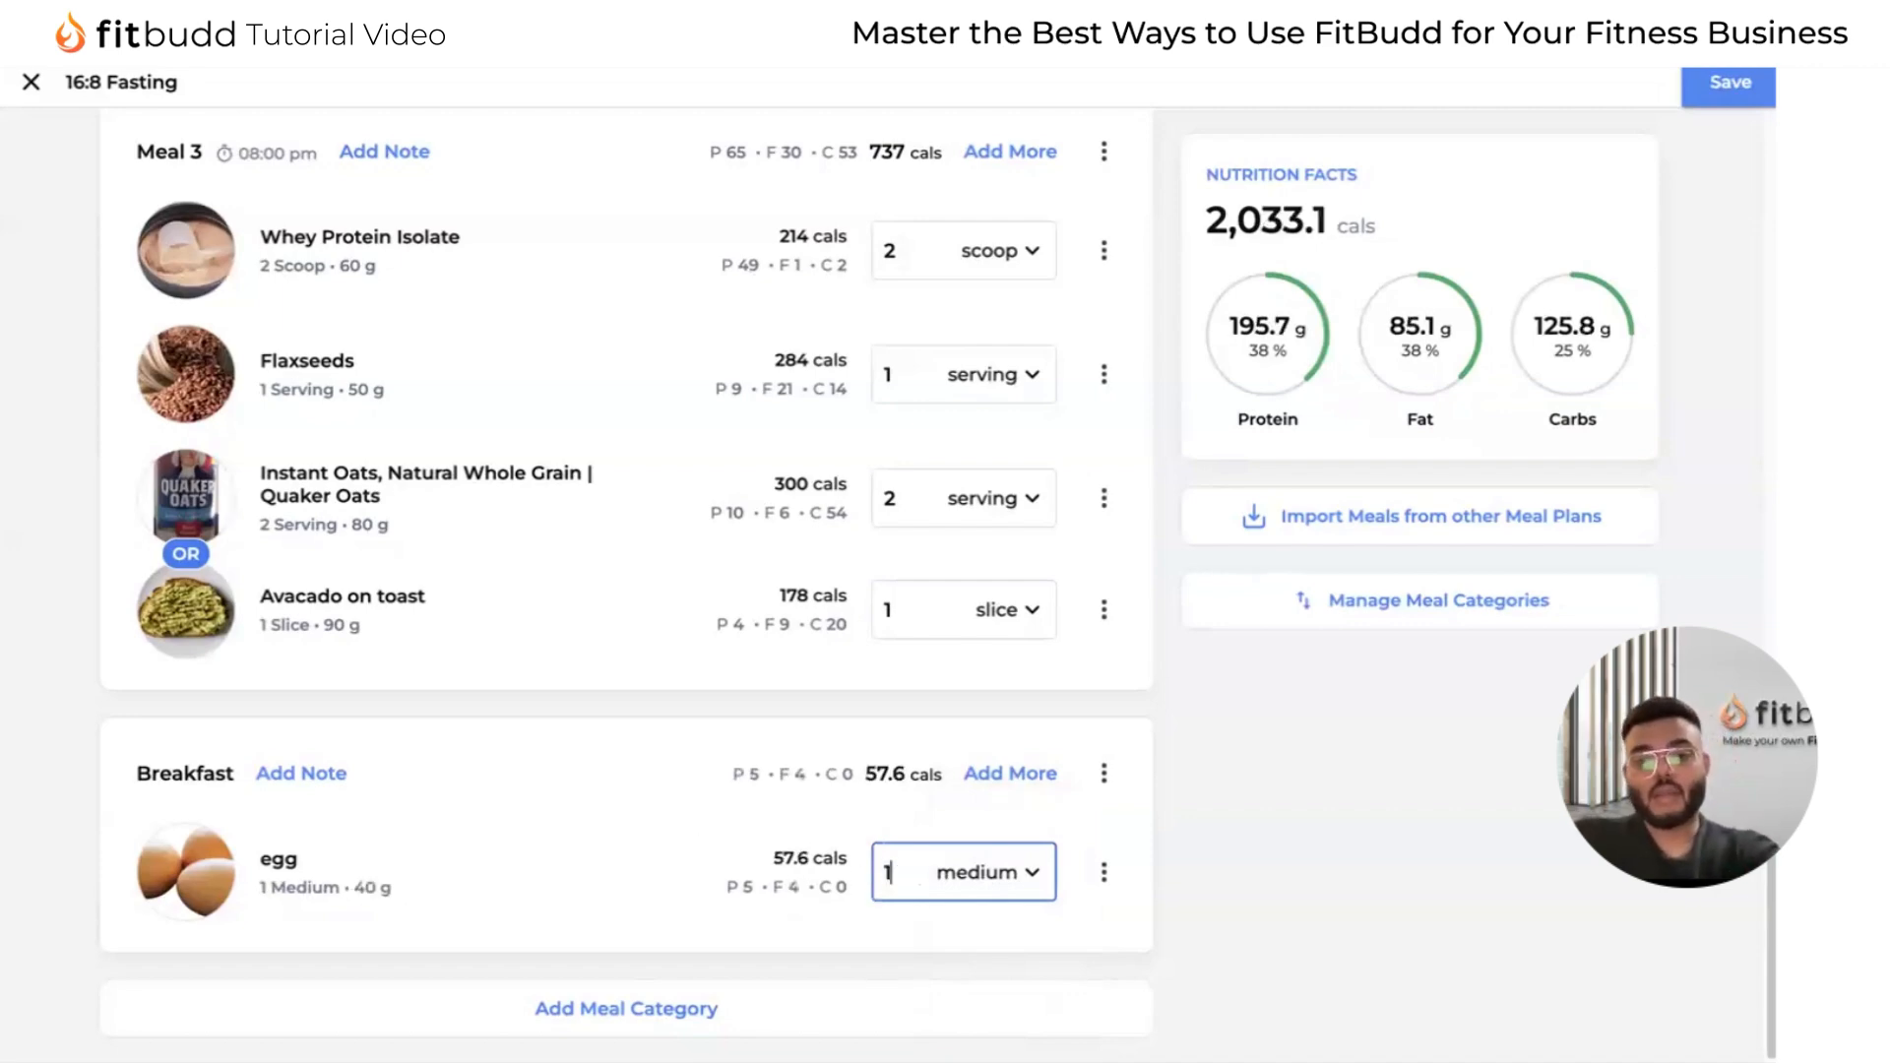
{"action": "left_click", "coordinate": [762, 873]}
{"action": "left_click_drag", "start_coordinate": [785, 849], "coordinate": [848, 899]}
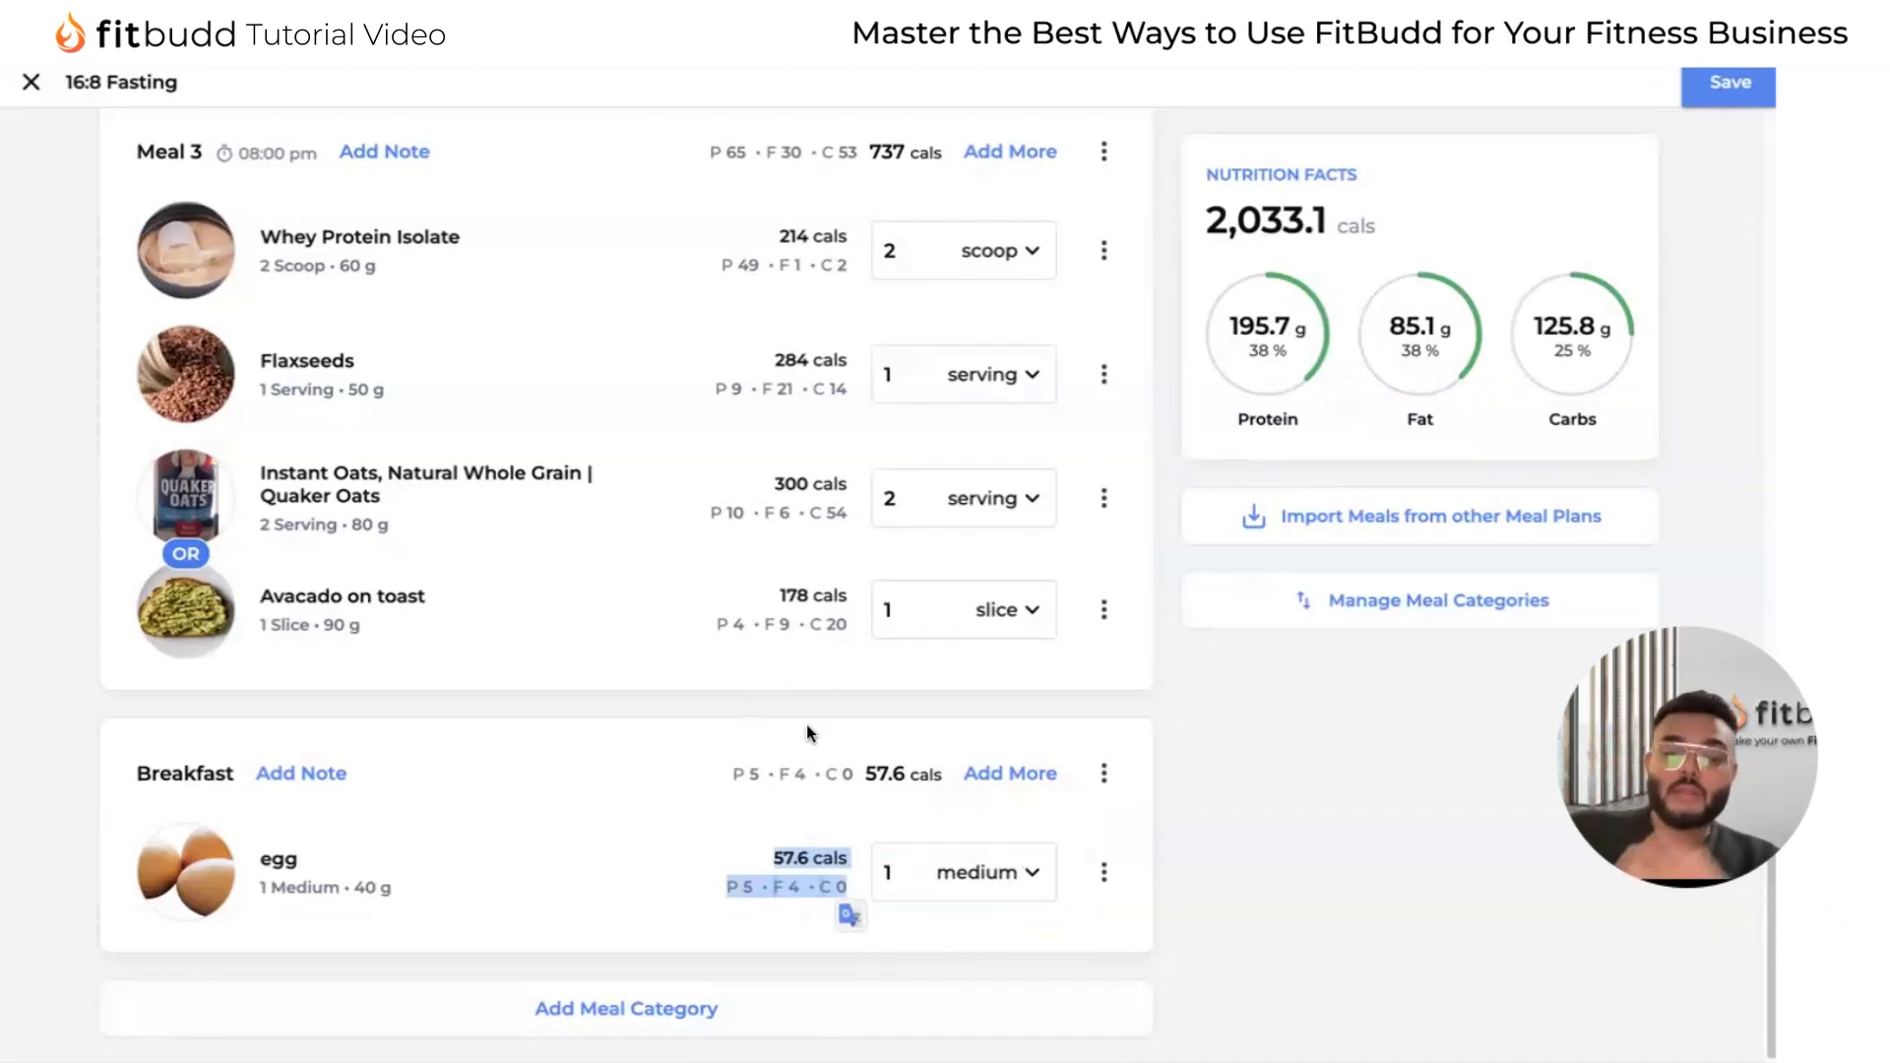
Open an empty note for the Breakfast category.
{"action": "scroll", "coordinate": [689, 610], "scroll_direction": "up", "scroll_amount": 3}
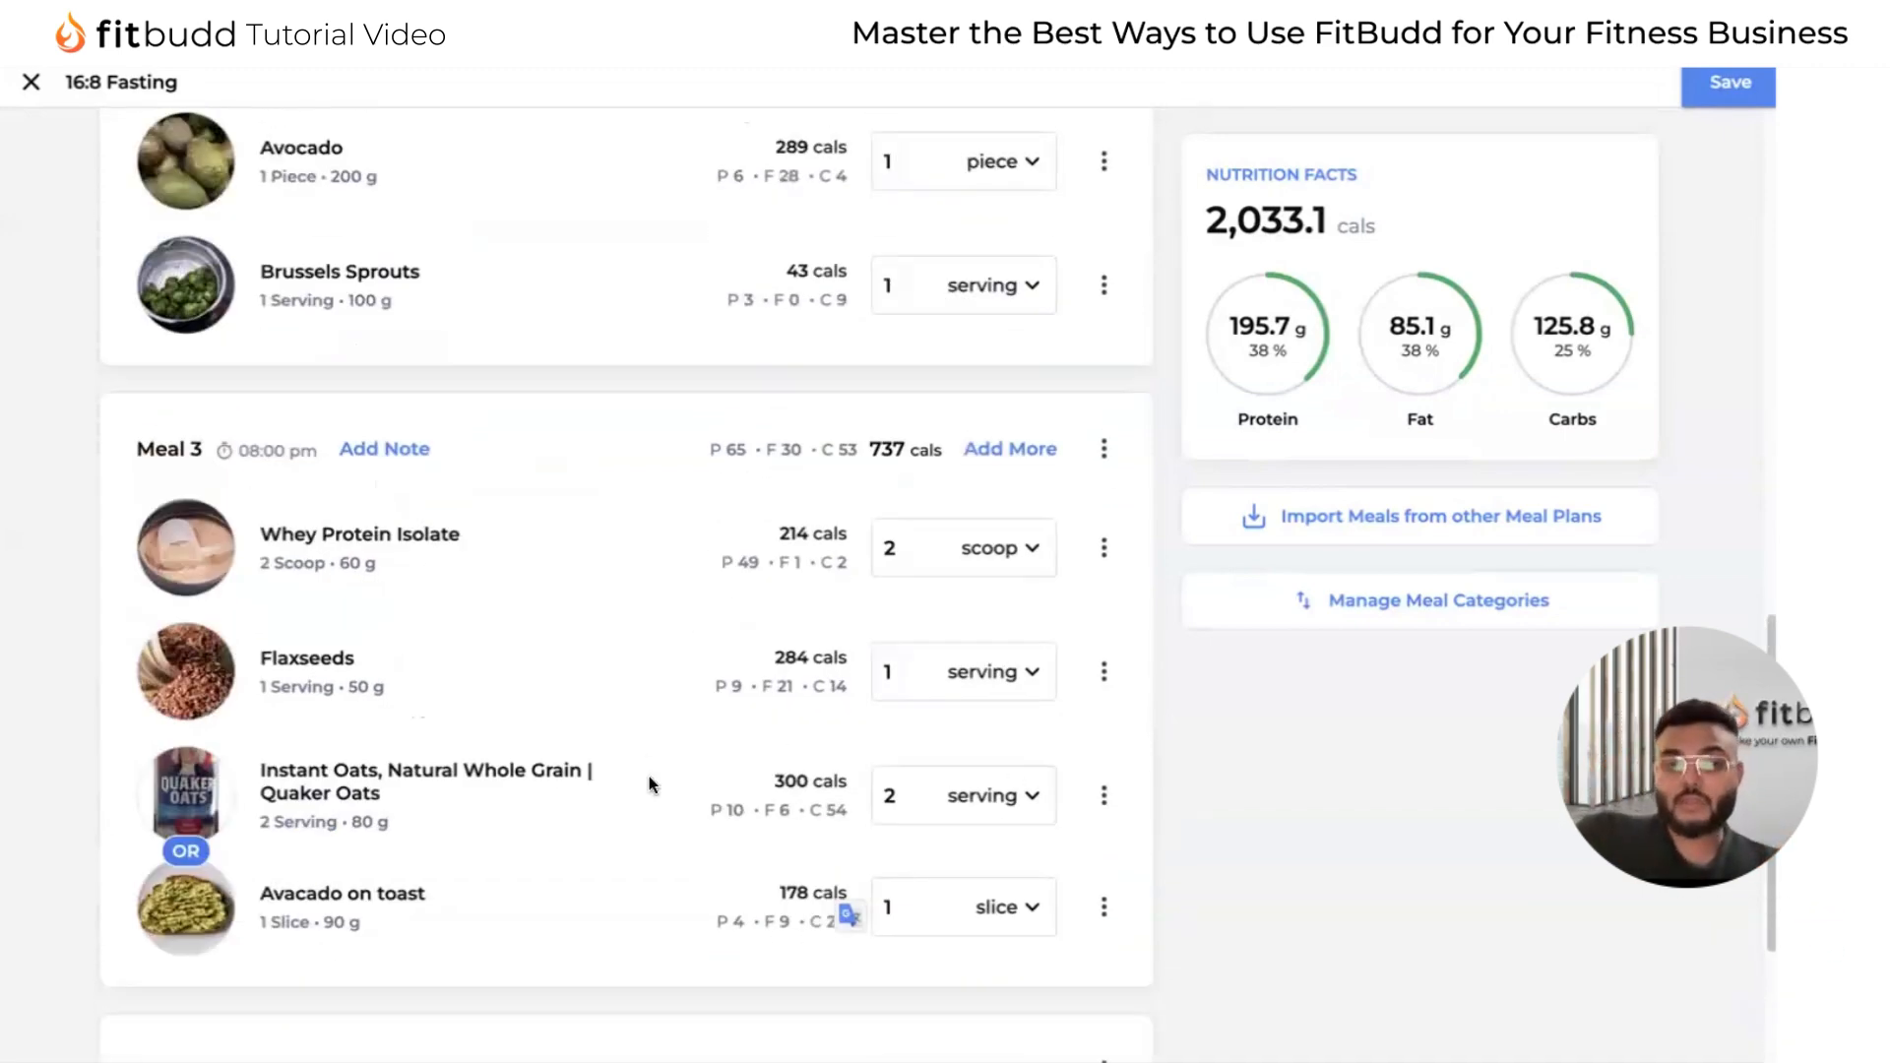
{"action": "scroll", "coordinate": [649, 784], "scroll_direction": "up", "scroll_amount": 12}
{"action": "scroll", "coordinate": [595, 730], "scroll_direction": "down", "scroll_amount": 18}
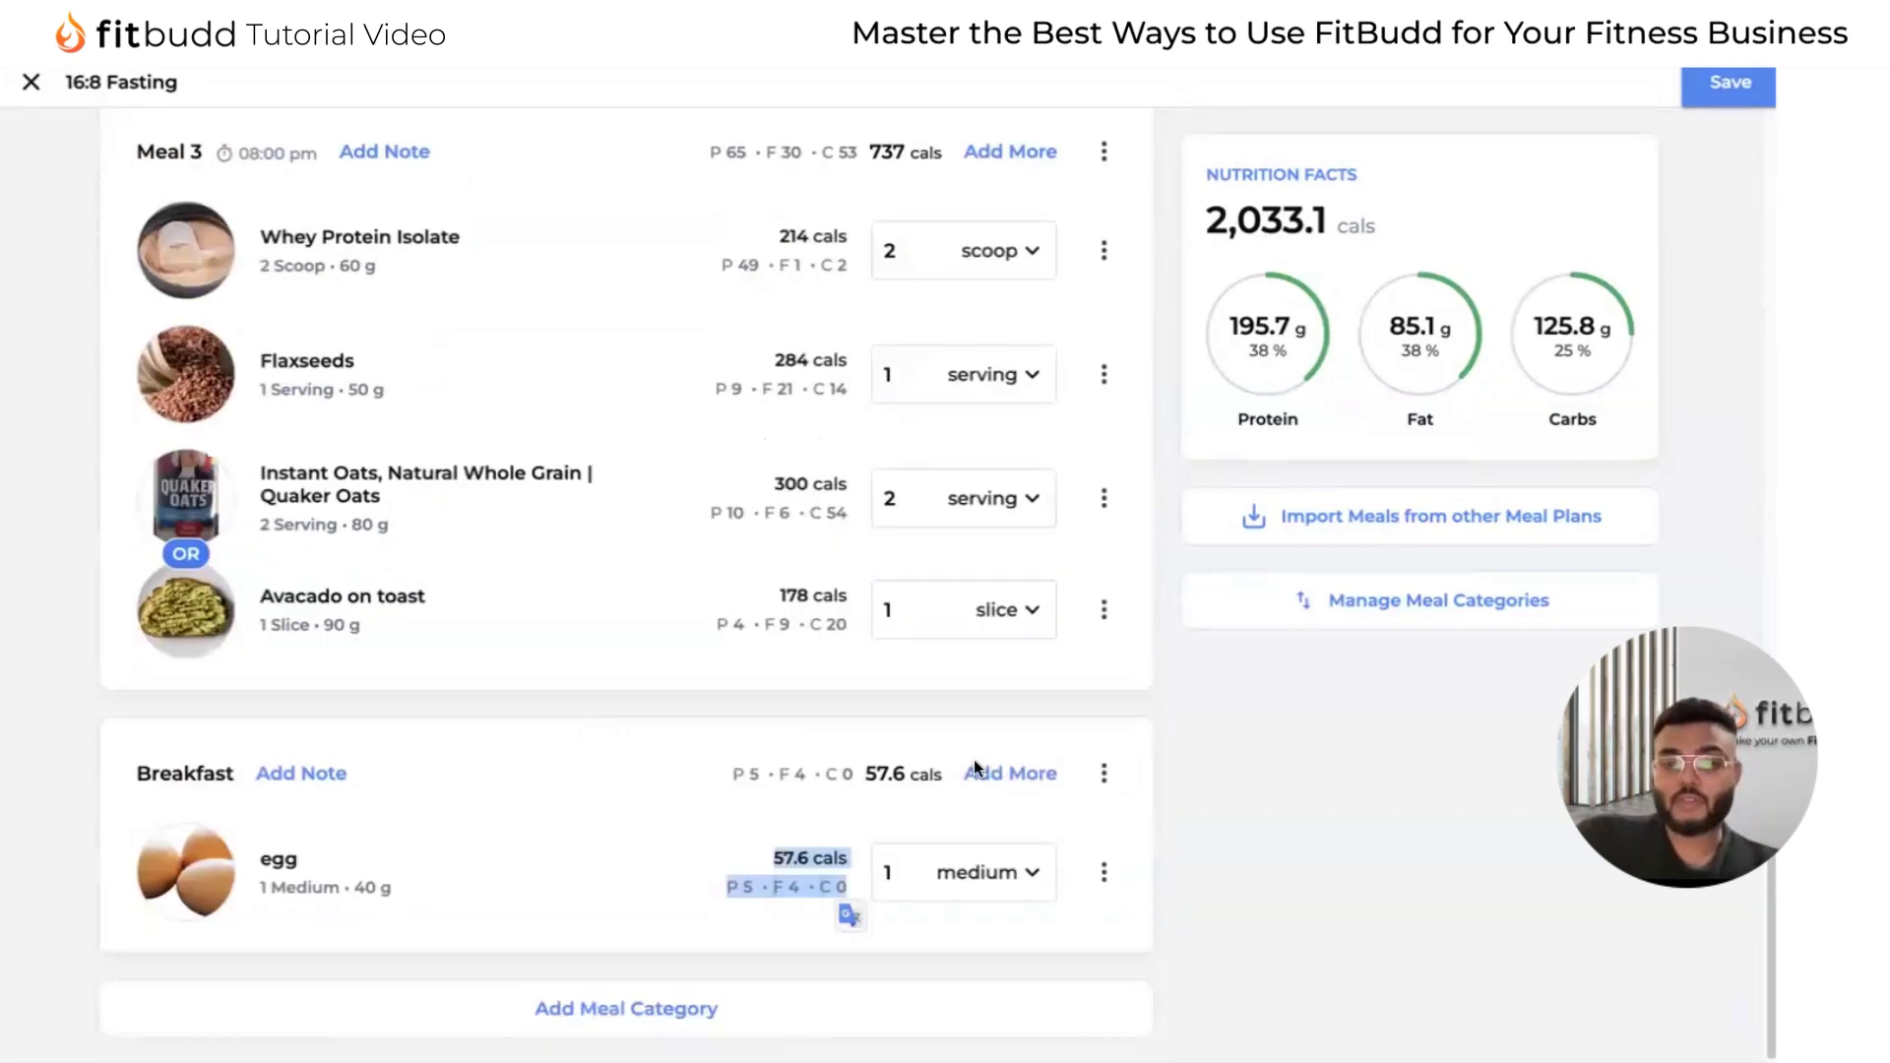
{"action": "left_click", "coordinate": [309, 777]}
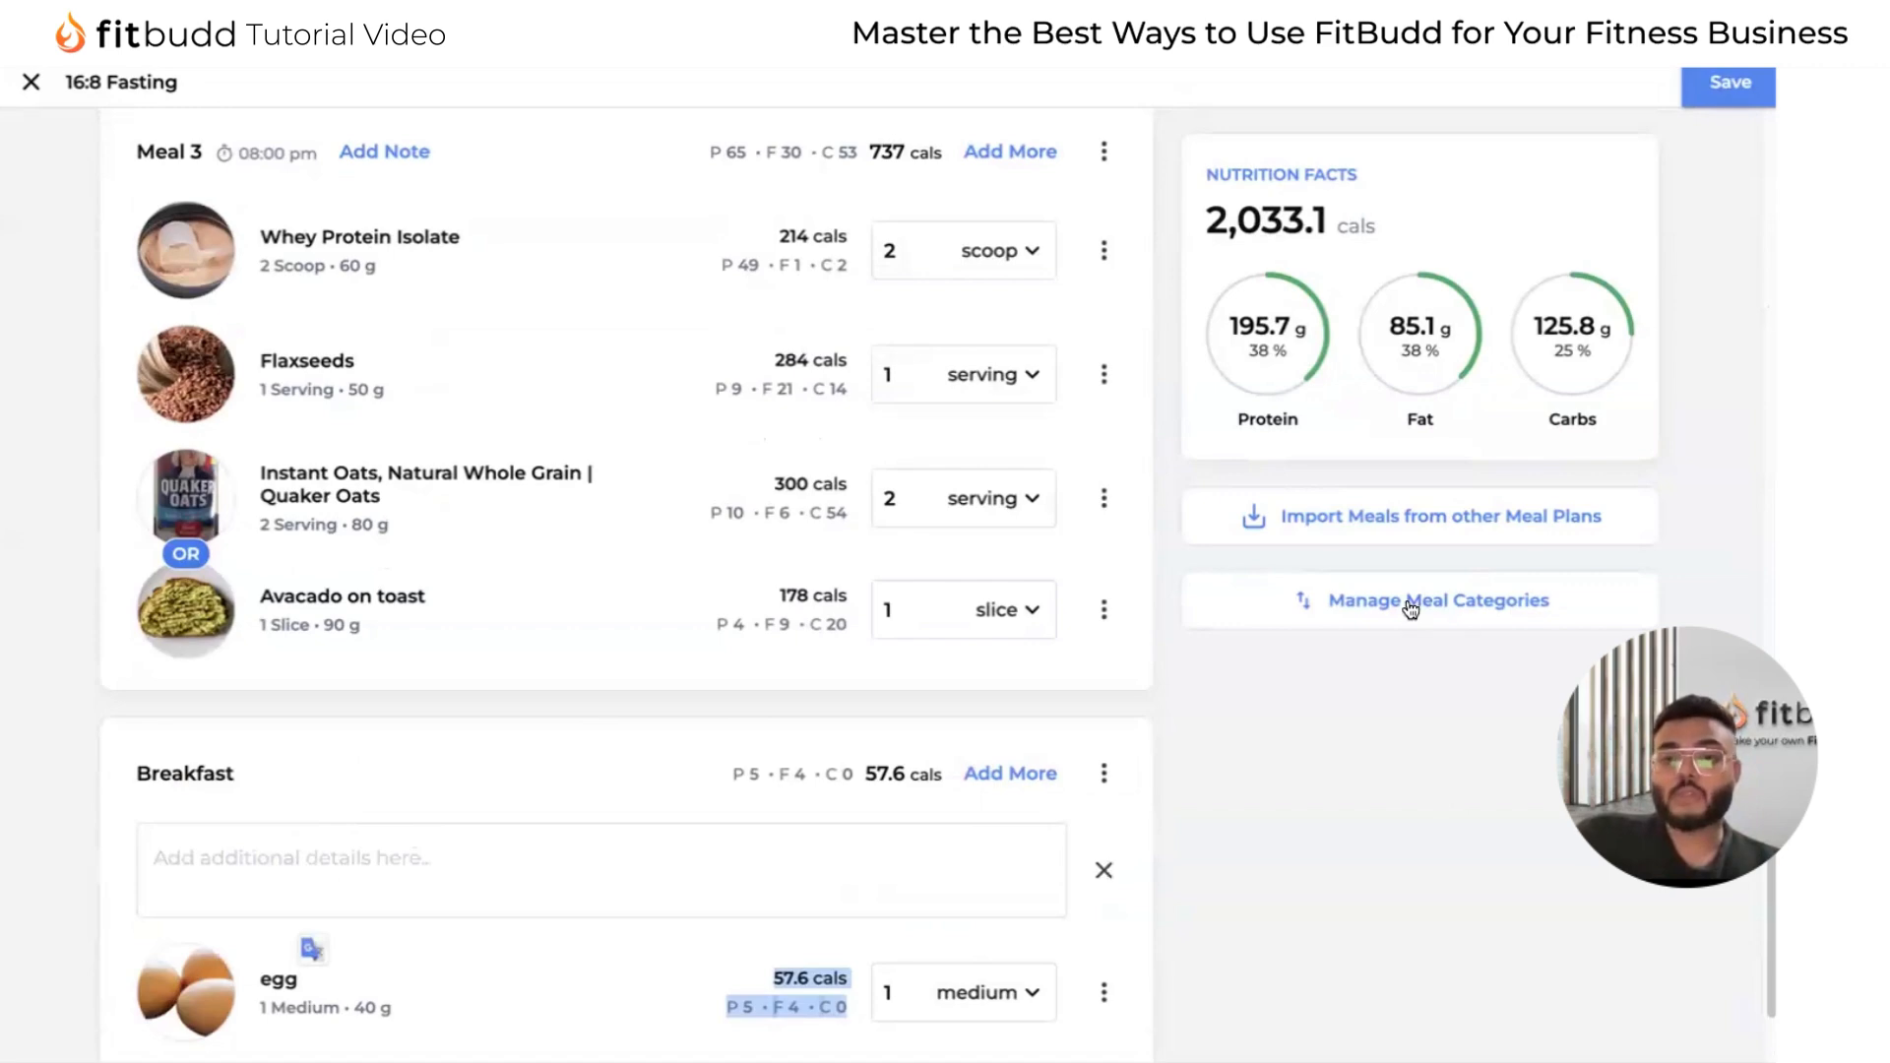
Import the Early Morning and Meal 1 meals from the High Carb - Sample meal plan into the 16:8 Fasting plan.
{"action": "left_click", "coordinate": [1443, 520]}
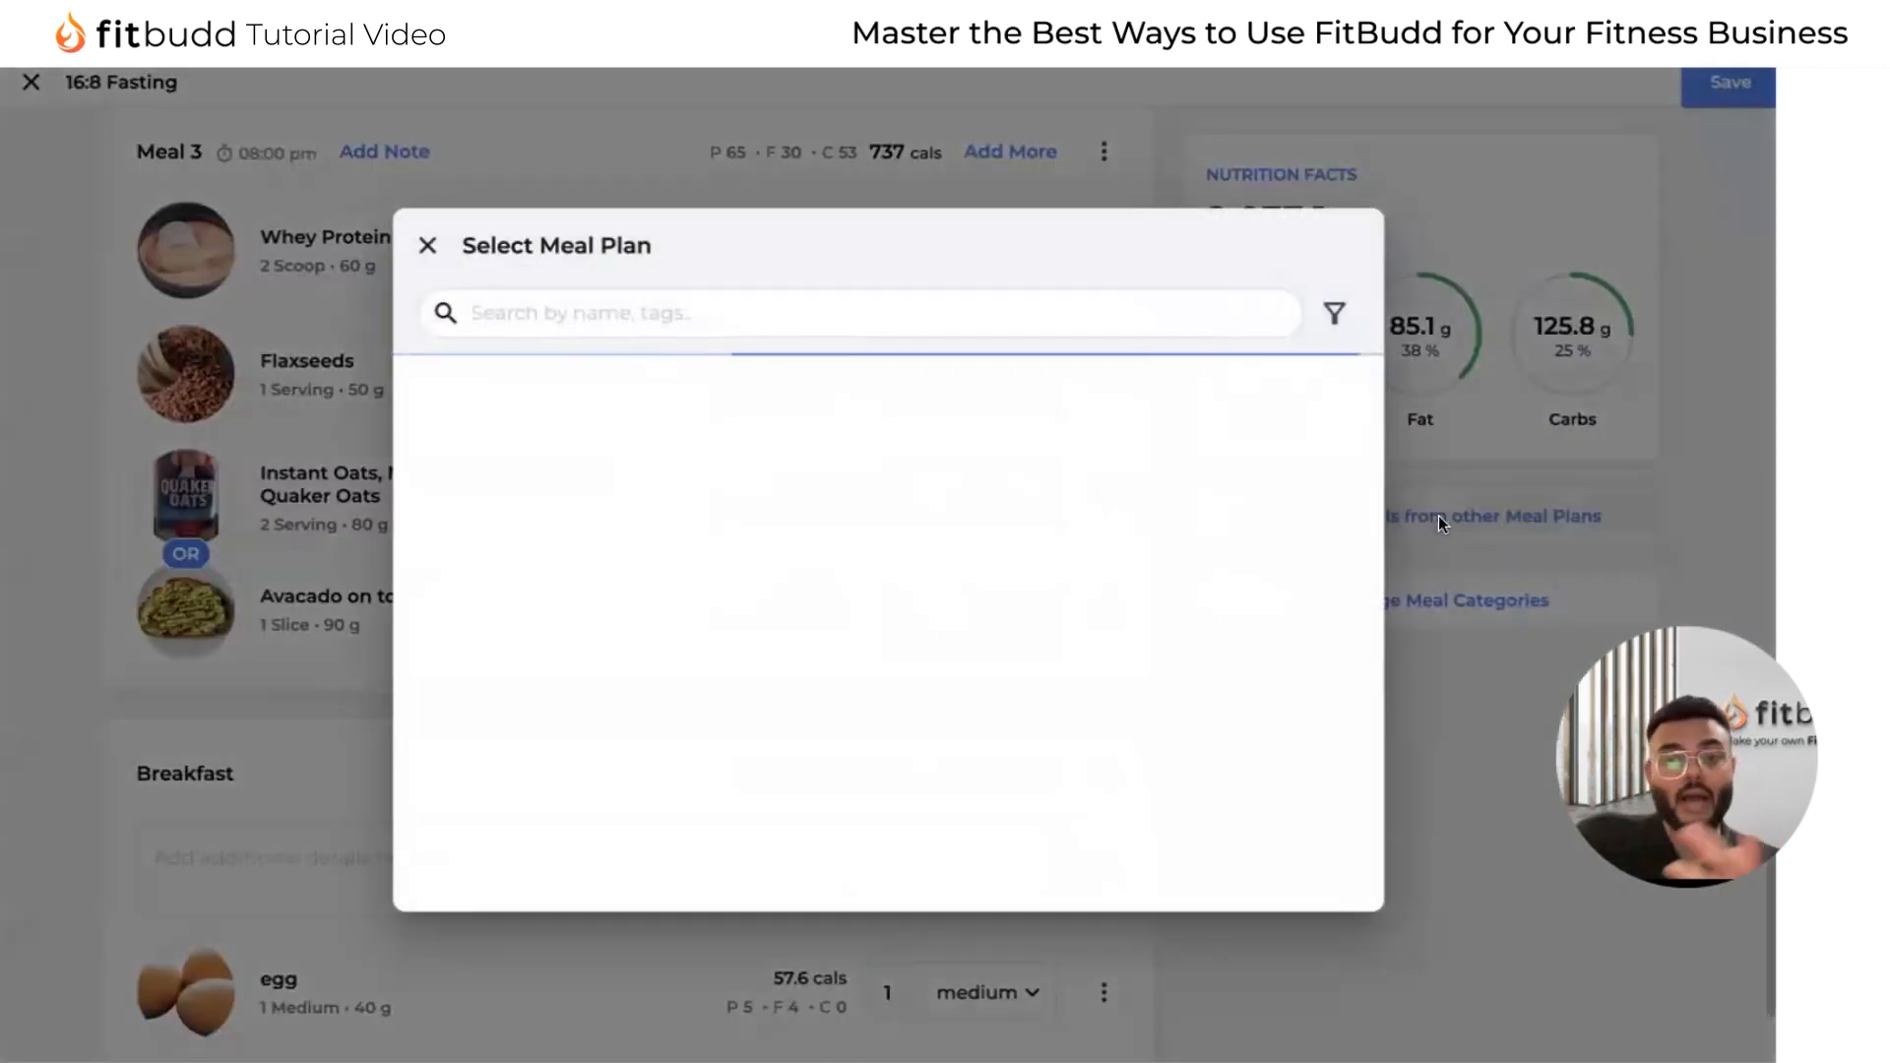
{"action": "scroll", "coordinate": [895, 715], "scroll_direction": "down", "scroll_amount": 8}
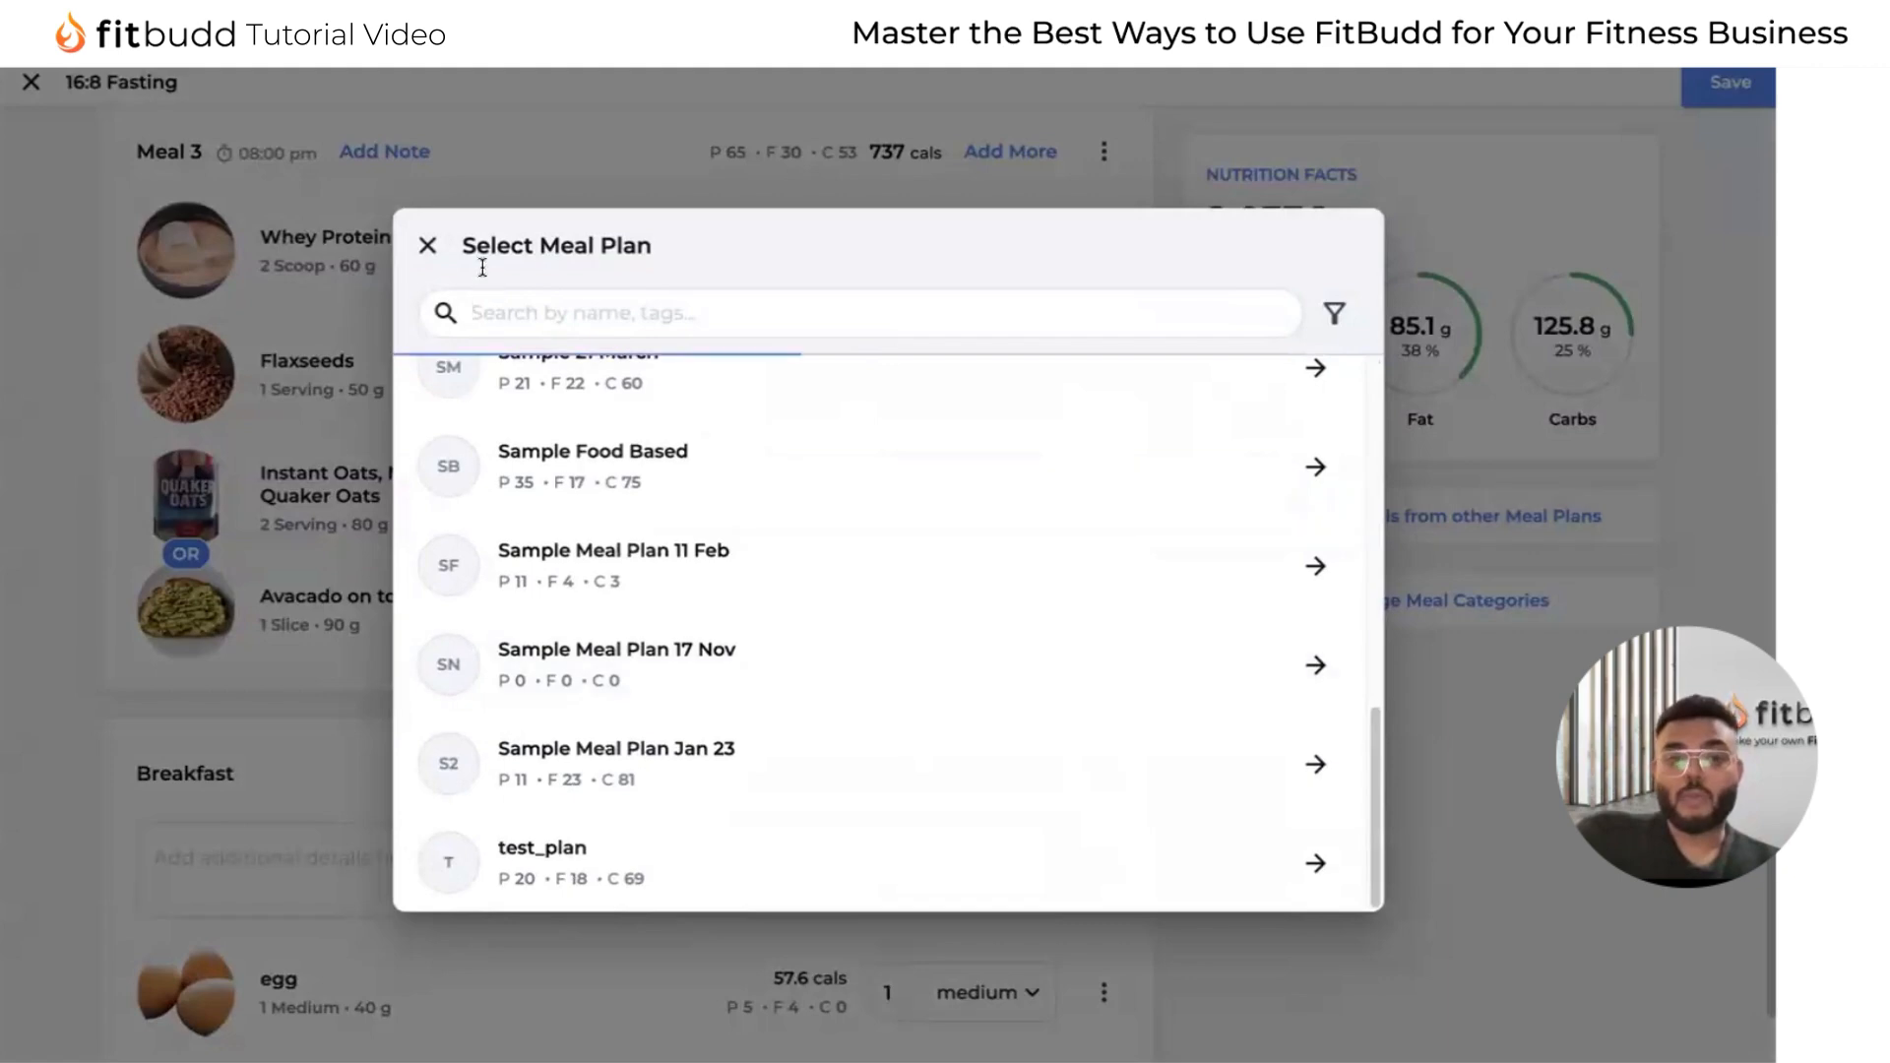
{"action": "scroll", "coordinate": [953, 523], "scroll_direction": "up", "scroll_amount": 8}
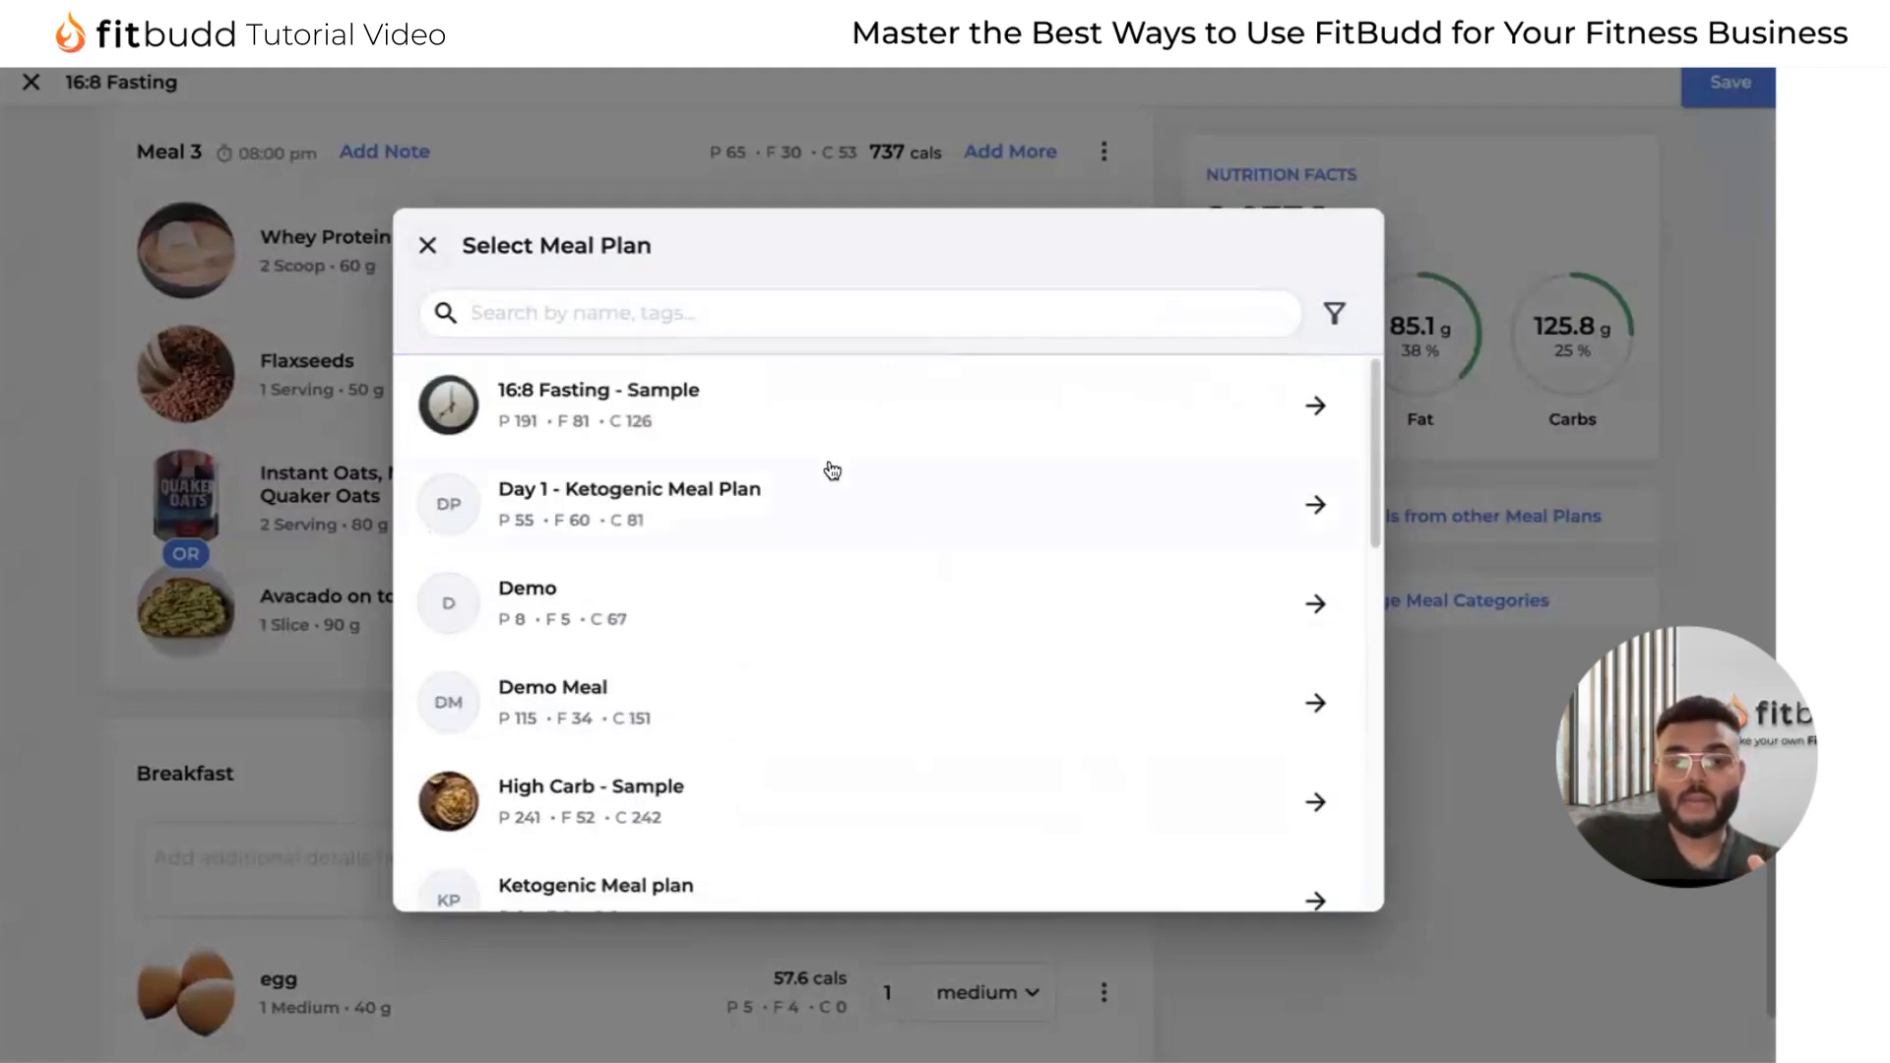
{"action": "left_click", "coordinate": [809, 806]}
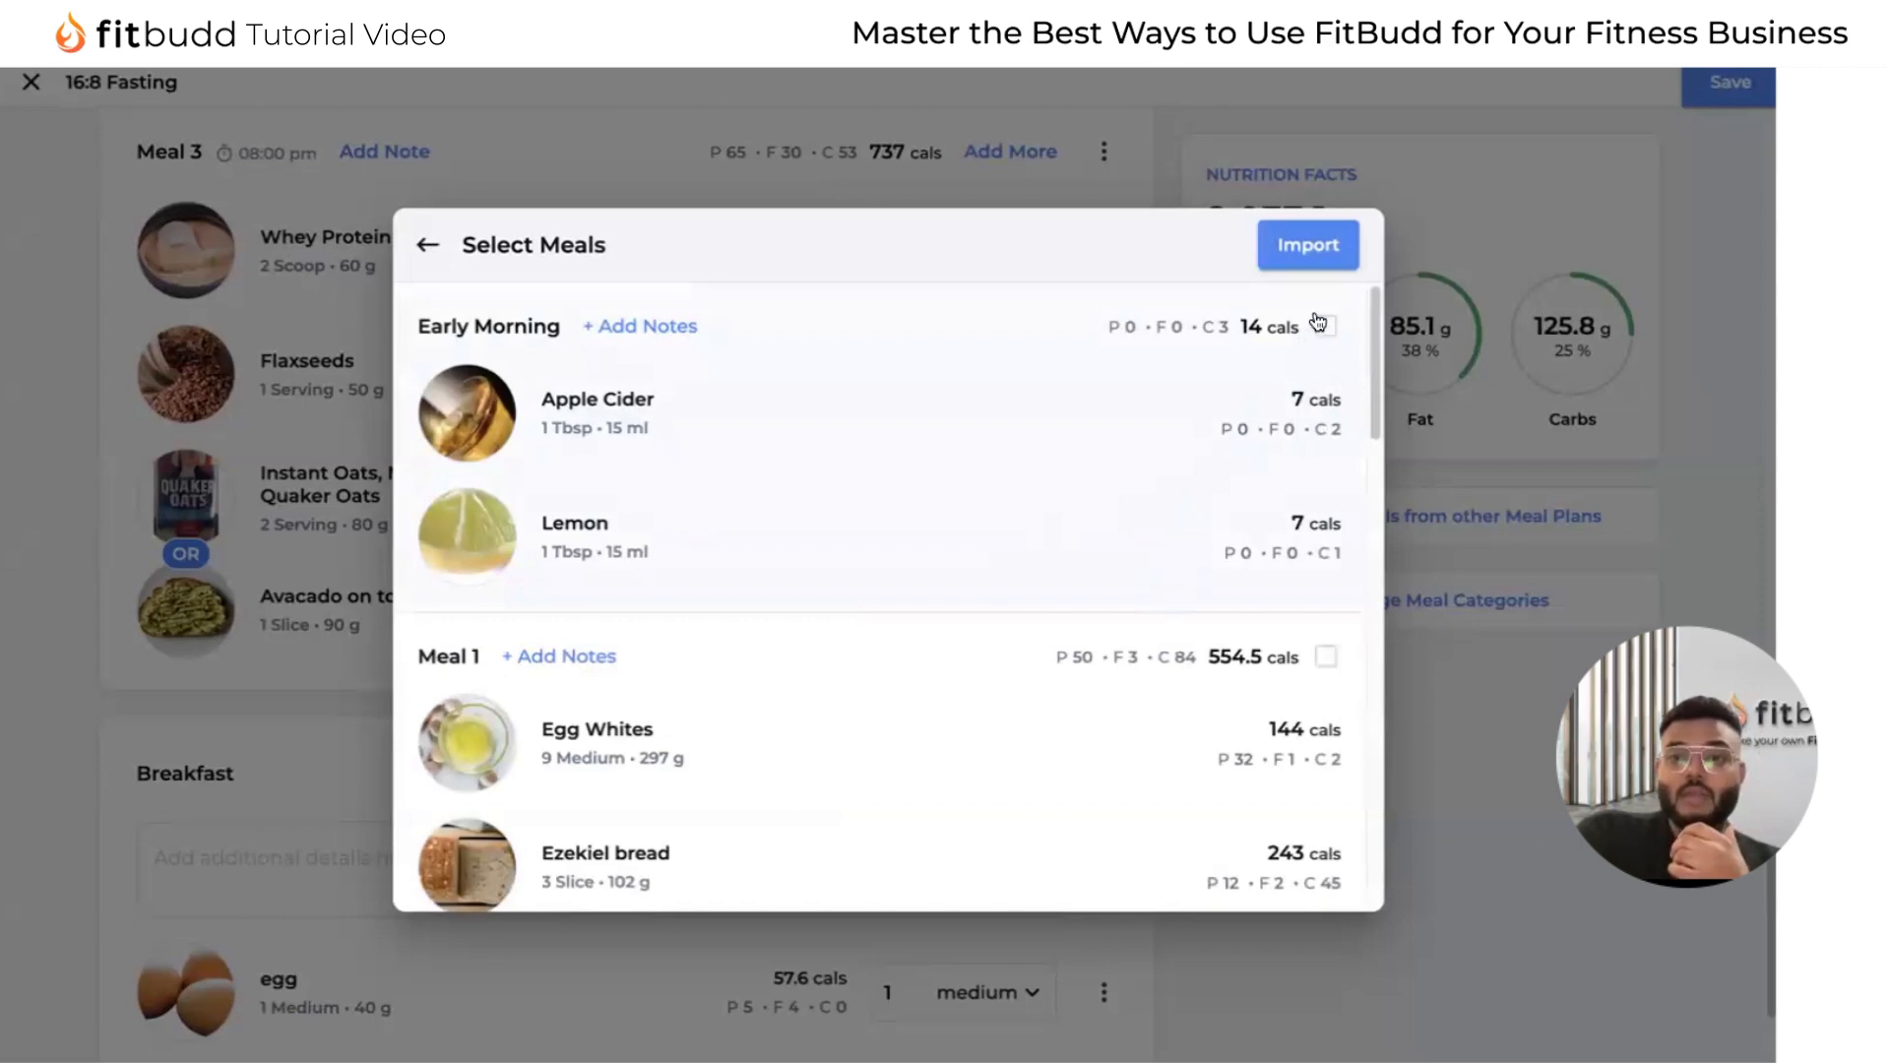
{"action": "left_click", "coordinate": [1324, 325]}
{"action": "scroll", "coordinate": [1300, 584], "scroll_direction": "down", "scroll_amount": 2}
{"action": "scroll", "coordinate": [1299, 584], "scroll_direction": "down", "scroll_amount": 3}
{"action": "scroll", "coordinate": [1329, 335], "scroll_direction": "up", "scroll_amount": 1}
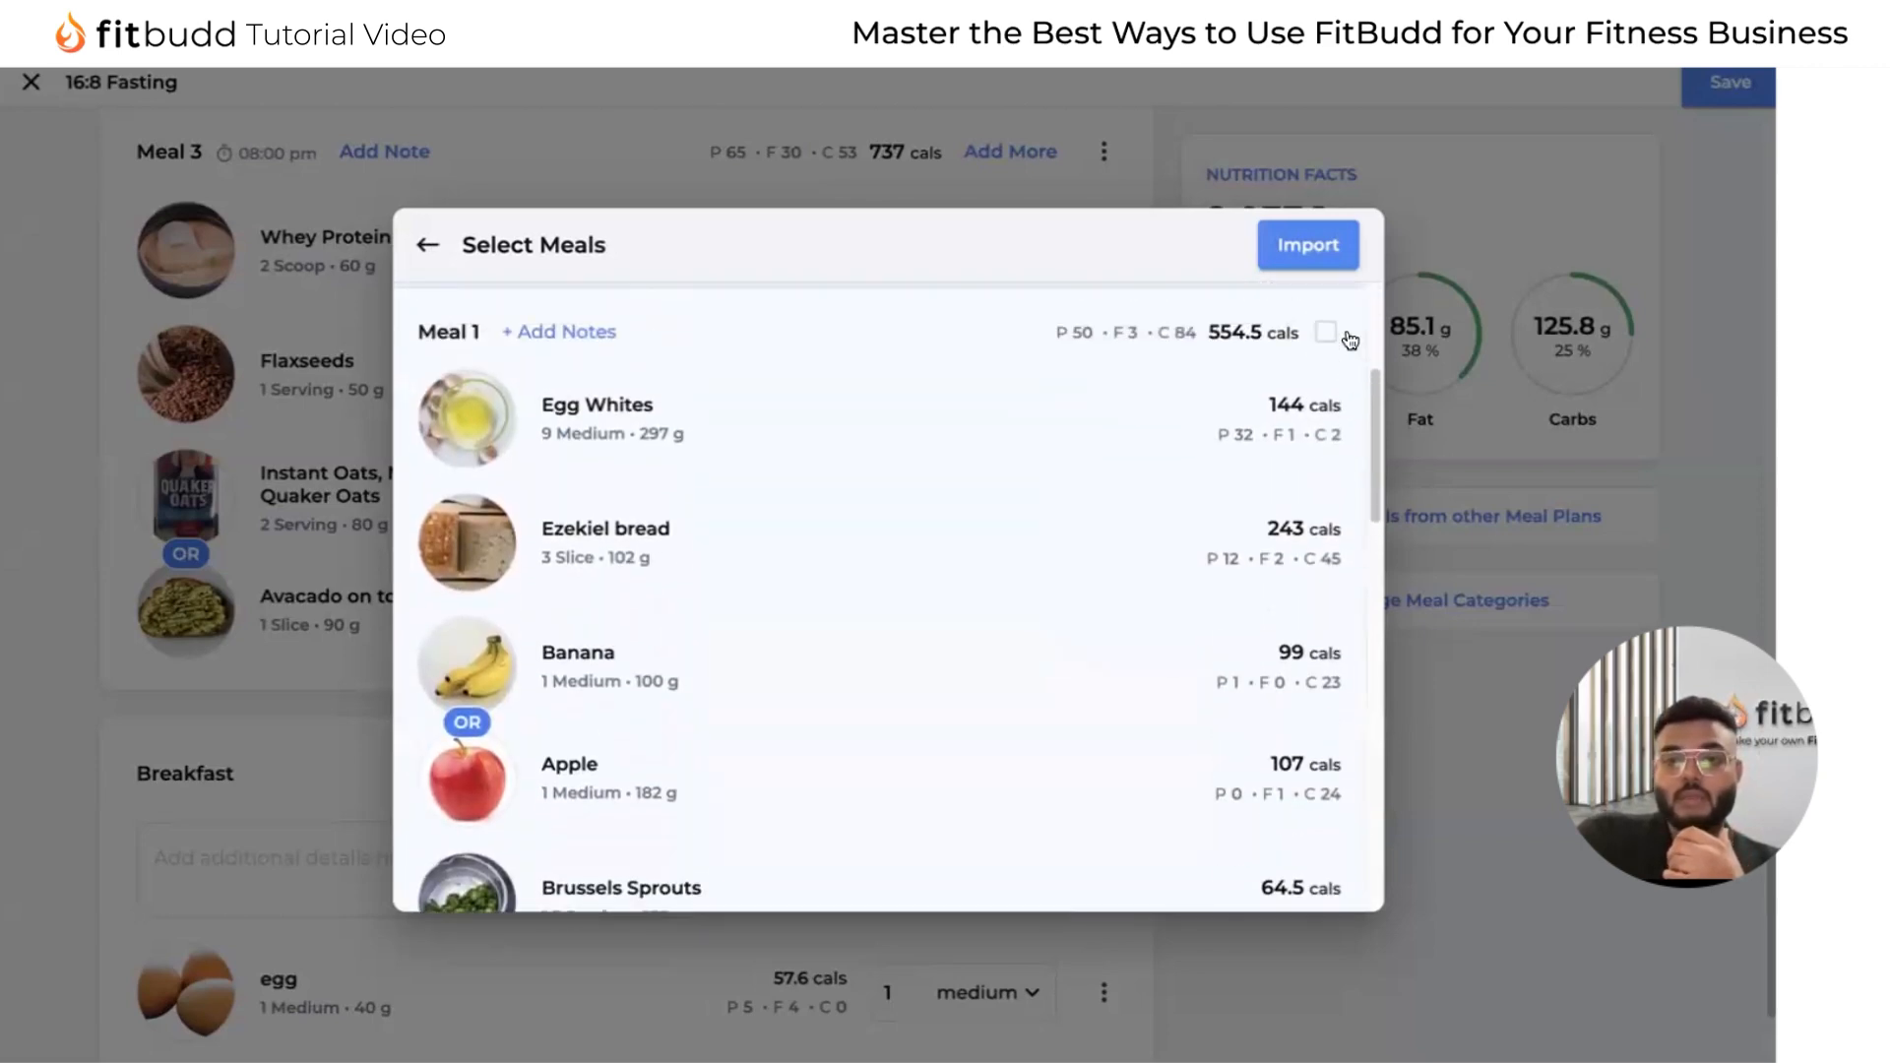
{"action": "left_click", "coordinate": [1327, 331]}
{"action": "left_click", "coordinate": [1328, 239]}
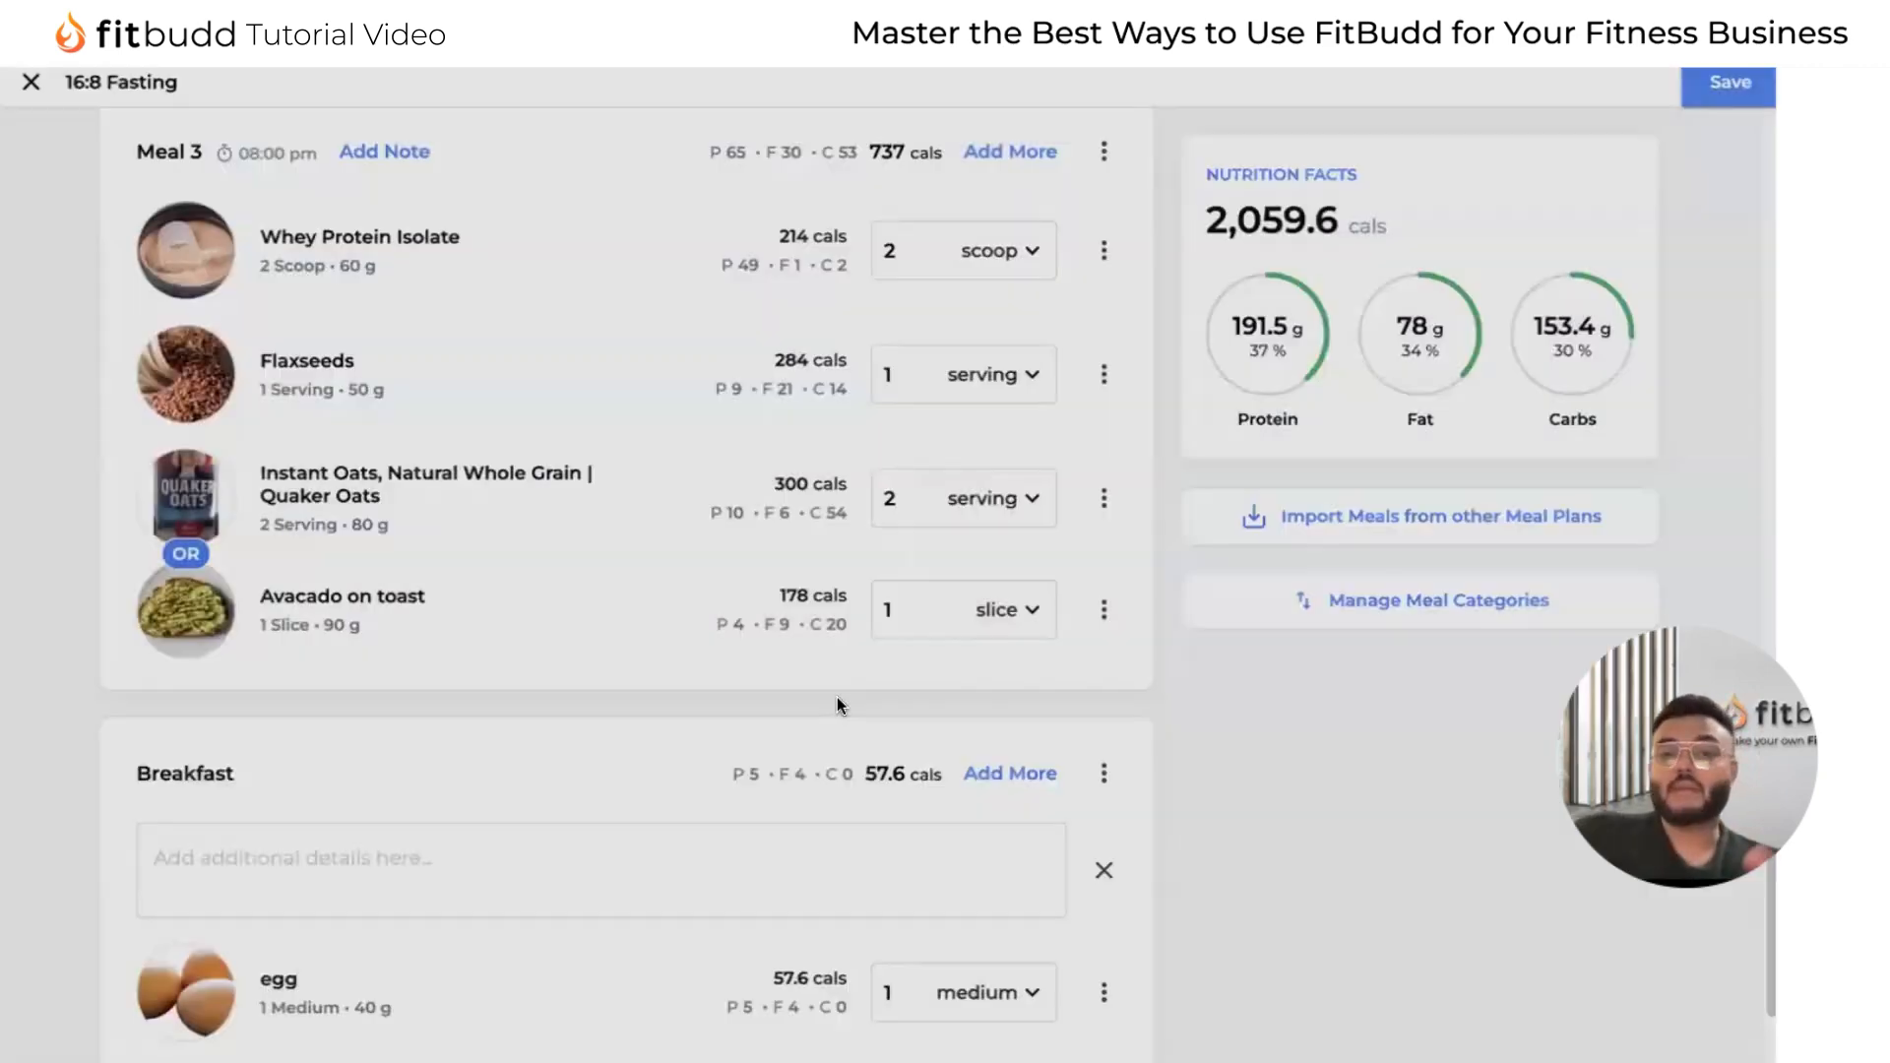
Review the meals in the 16:8 Fasting plan and save the plan.
{"action": "scroll", "coordinate": [837, 697], "scroll_direction": "down", "scroll_amount": 3}
{"action": "scroll", "coordinate": [836, 697], "scroll_direction": "up", "scroll_amount": 15}
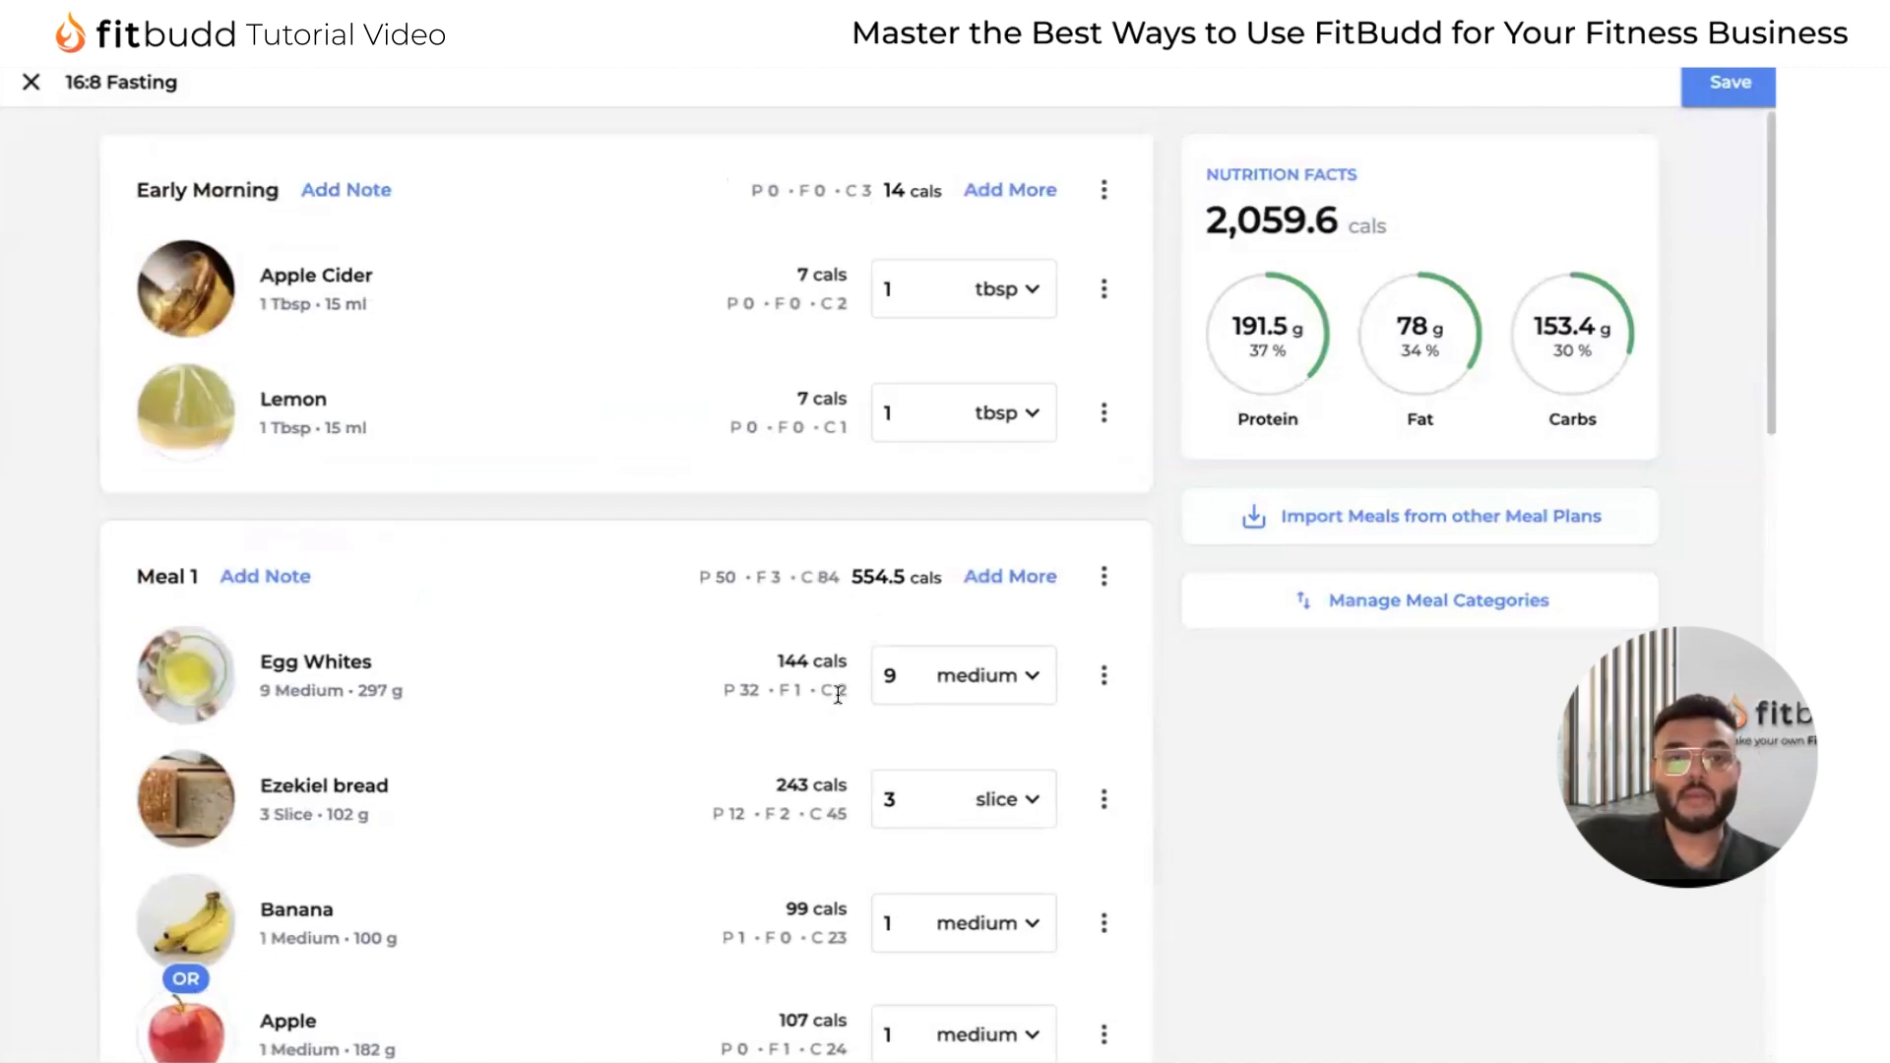
{"action": "scroll", "coordinate": [784, 781], "scroll_direction": "down", "scroll_amount": 3}
{"action": "scroll", "coordinate": [801, 814], "scroll_direction": "up", "scroll_amount": 3}
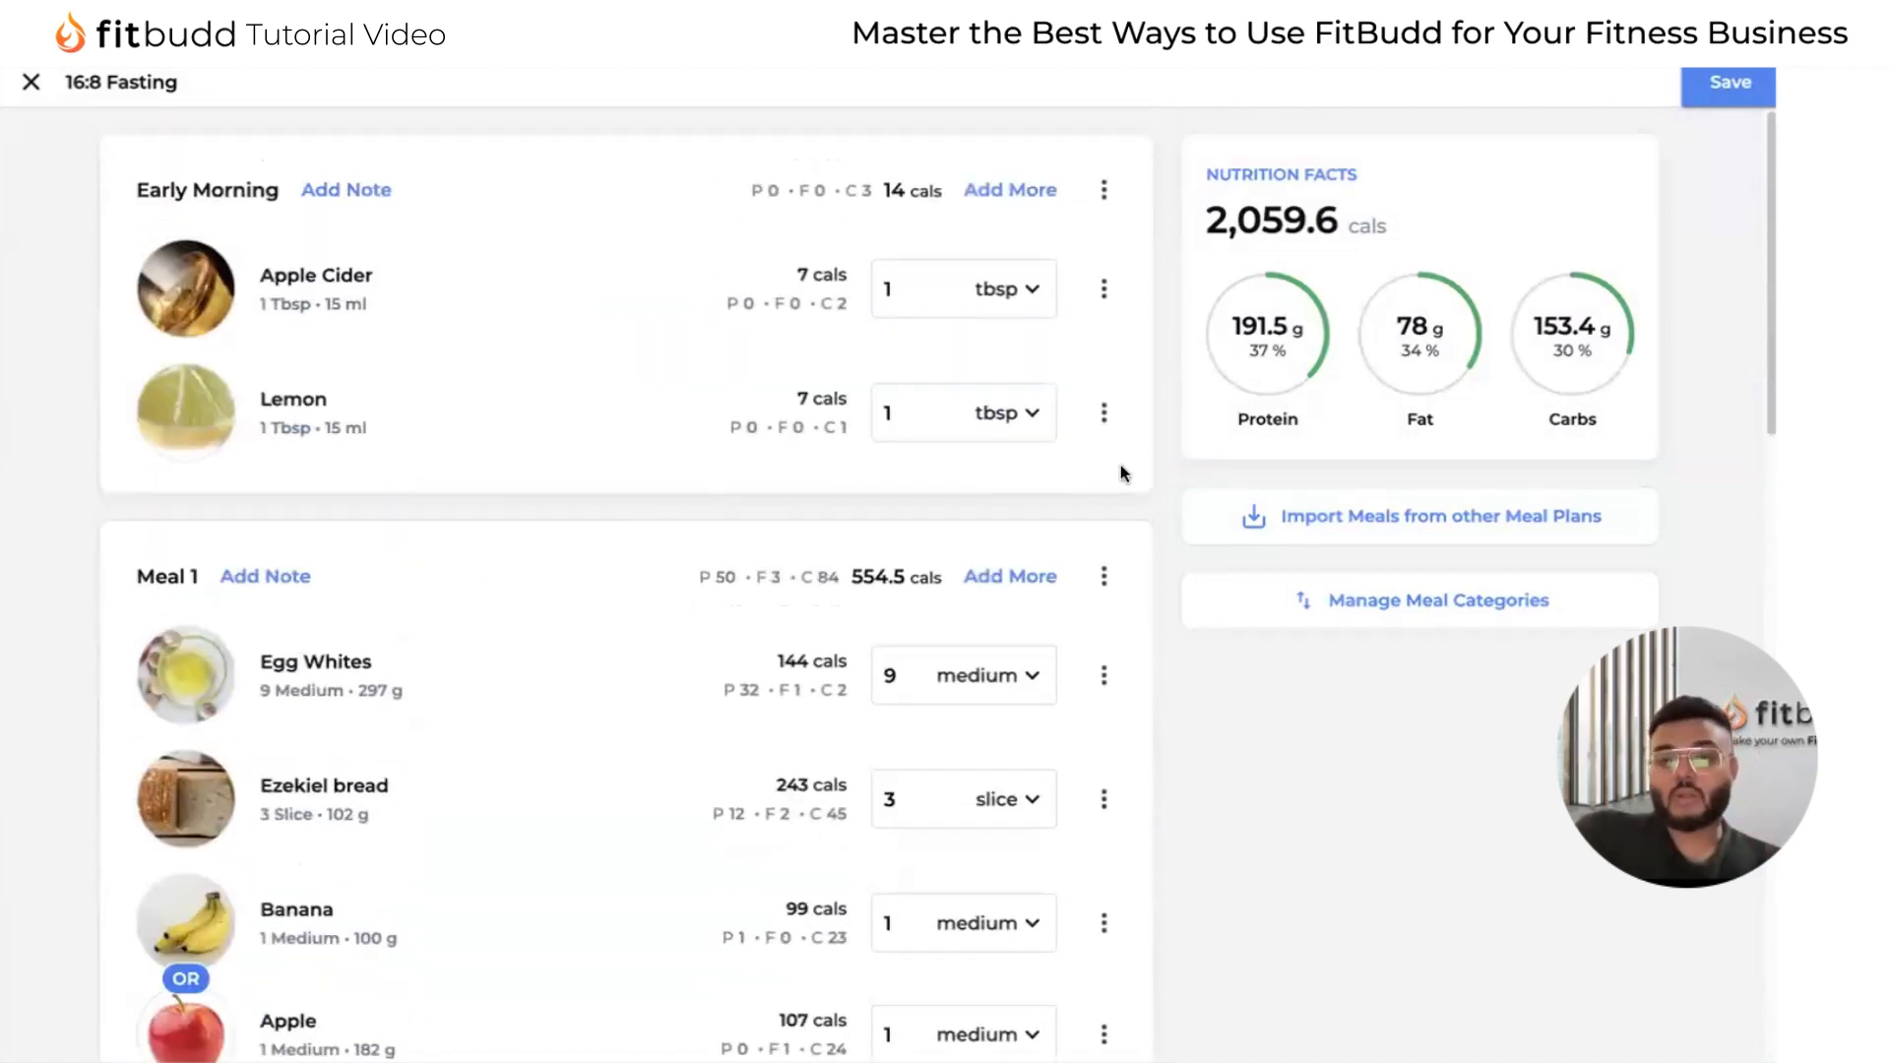
{"action": "left_click", "coordinate": [1727, 86]}
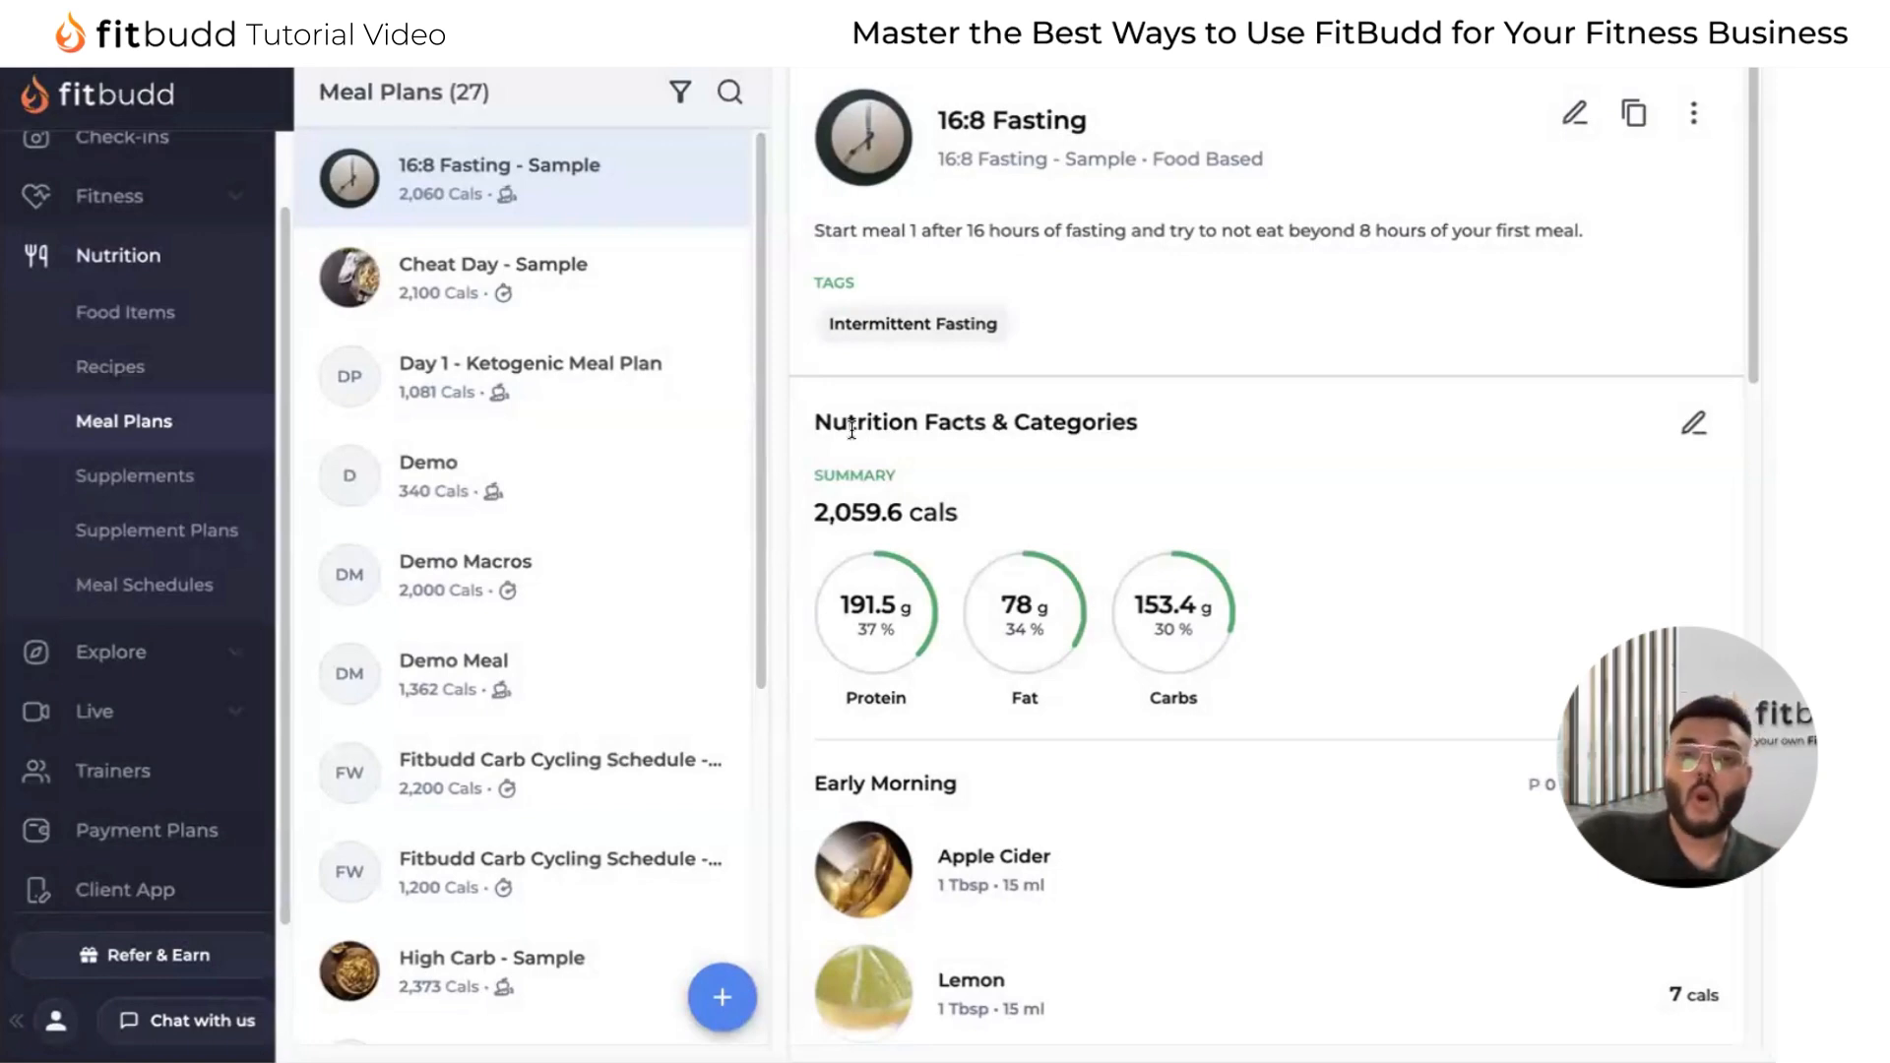
Go to the meal schedules and view the blank form for adding a schedule, leaving it without creating one.
{"action": "left_click", "coordinate": [173, 594]}
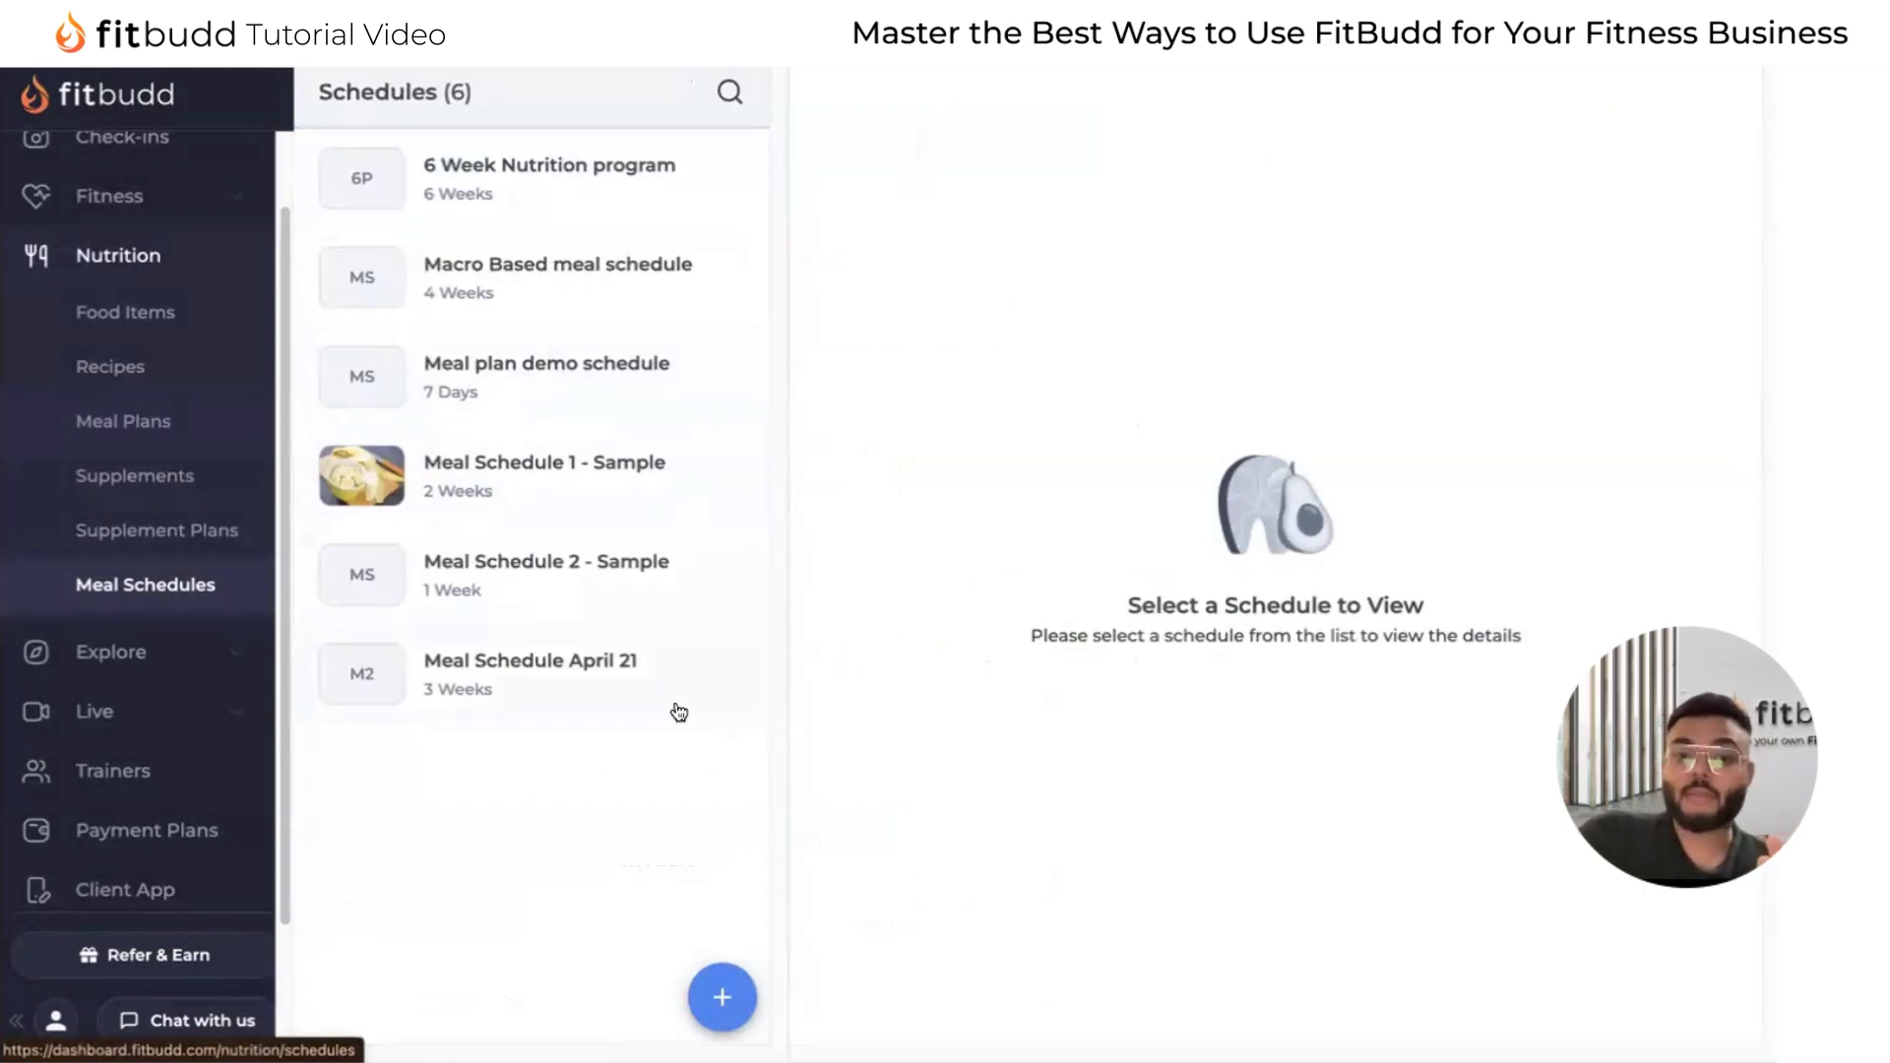
{"action": "left_click", "coordinate": [702, 1000]}
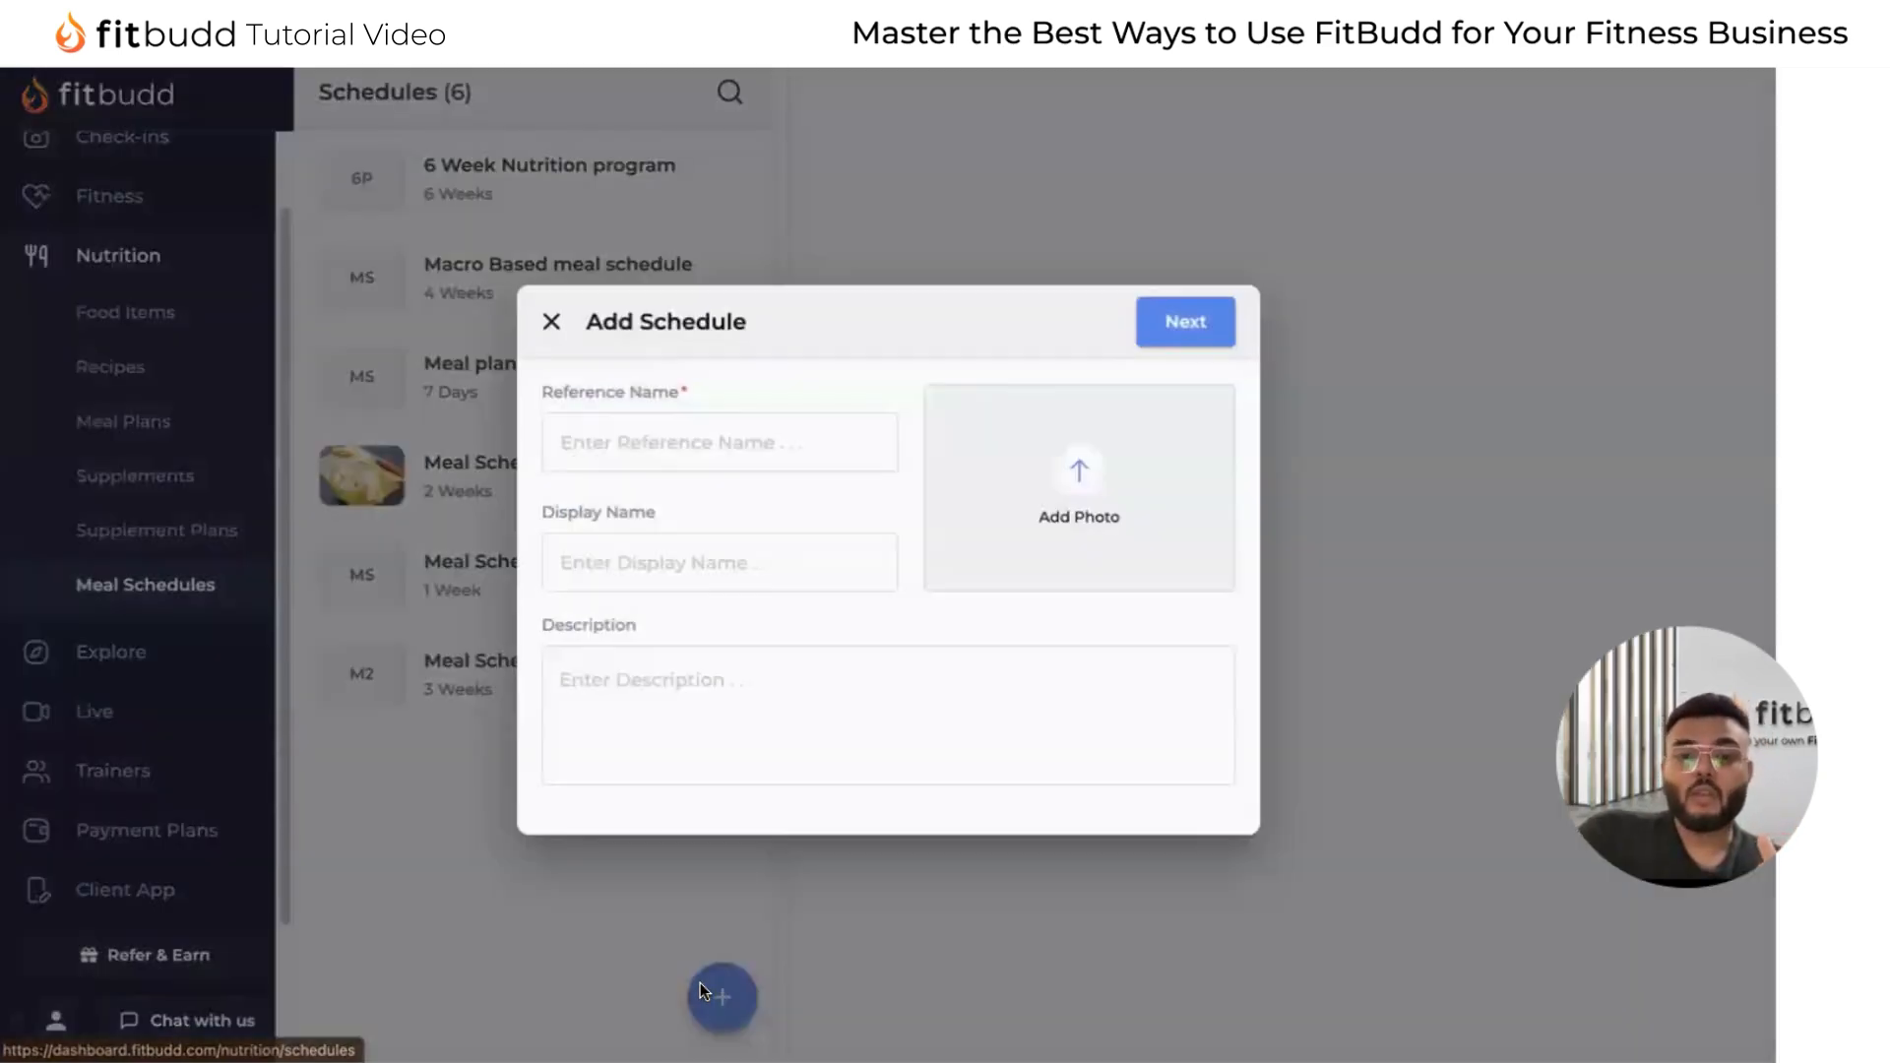
{"action": "left_click", "coordinate": [552, 325]}
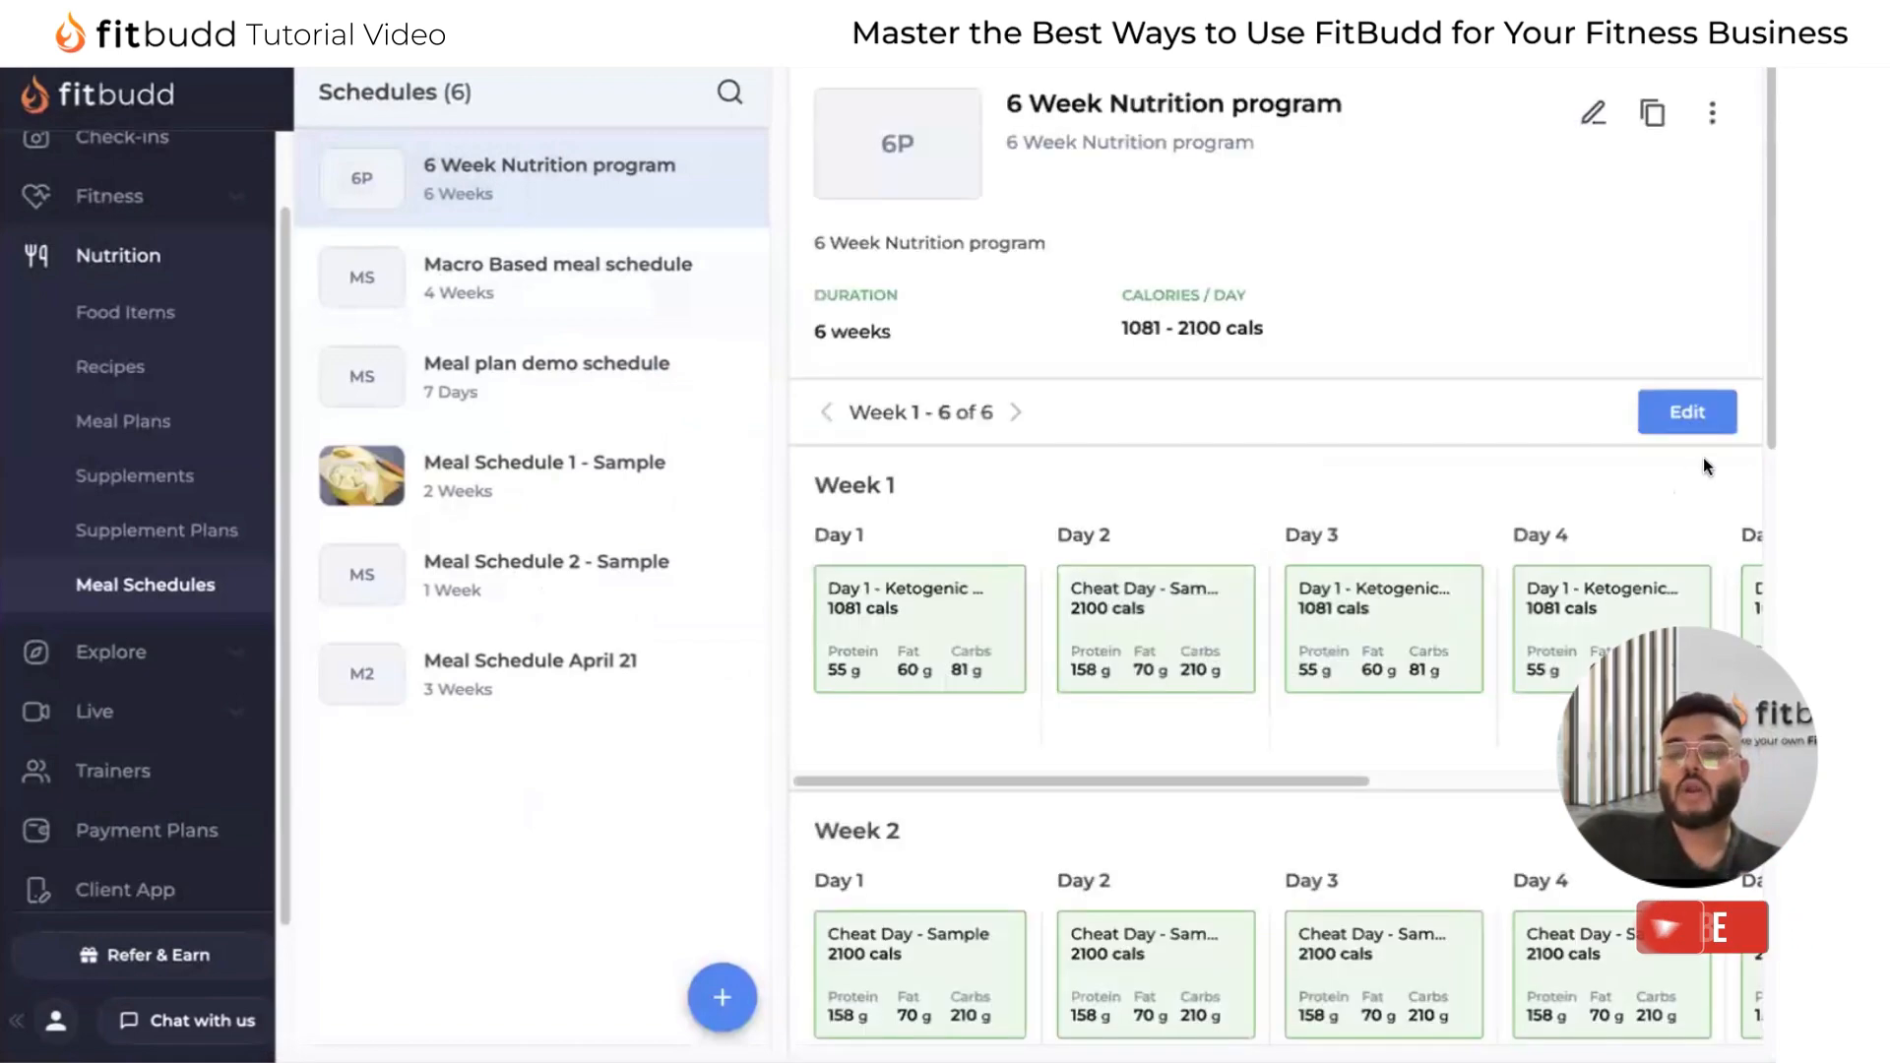
Add a Week 7 to the 6 Week Nutrition program and assign the 16:8 Fasting - Sample meal plan to its Day 1.
{"action": "left_click", "coordinate": [1688, 413]}
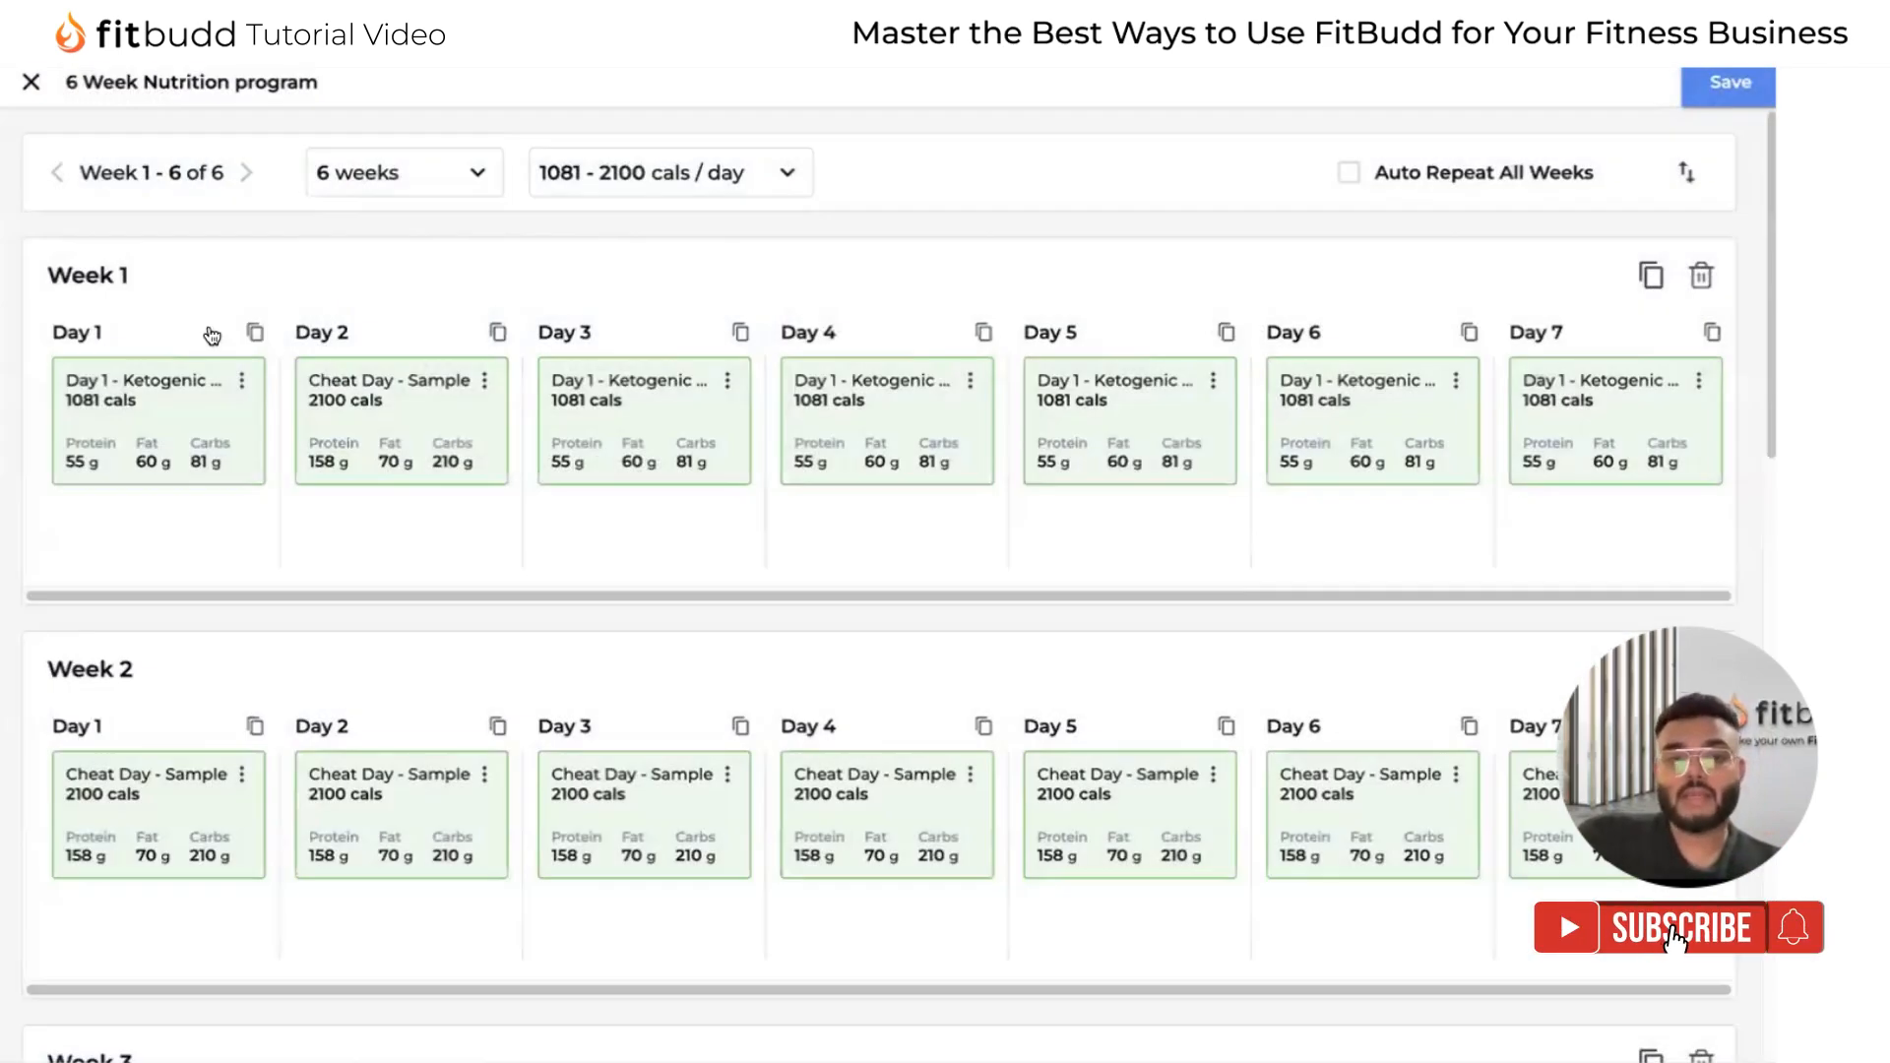
{"action": "scroll", "coordinate": [717, 772], "scroll_direction": "down", "scroll_amount": 15}
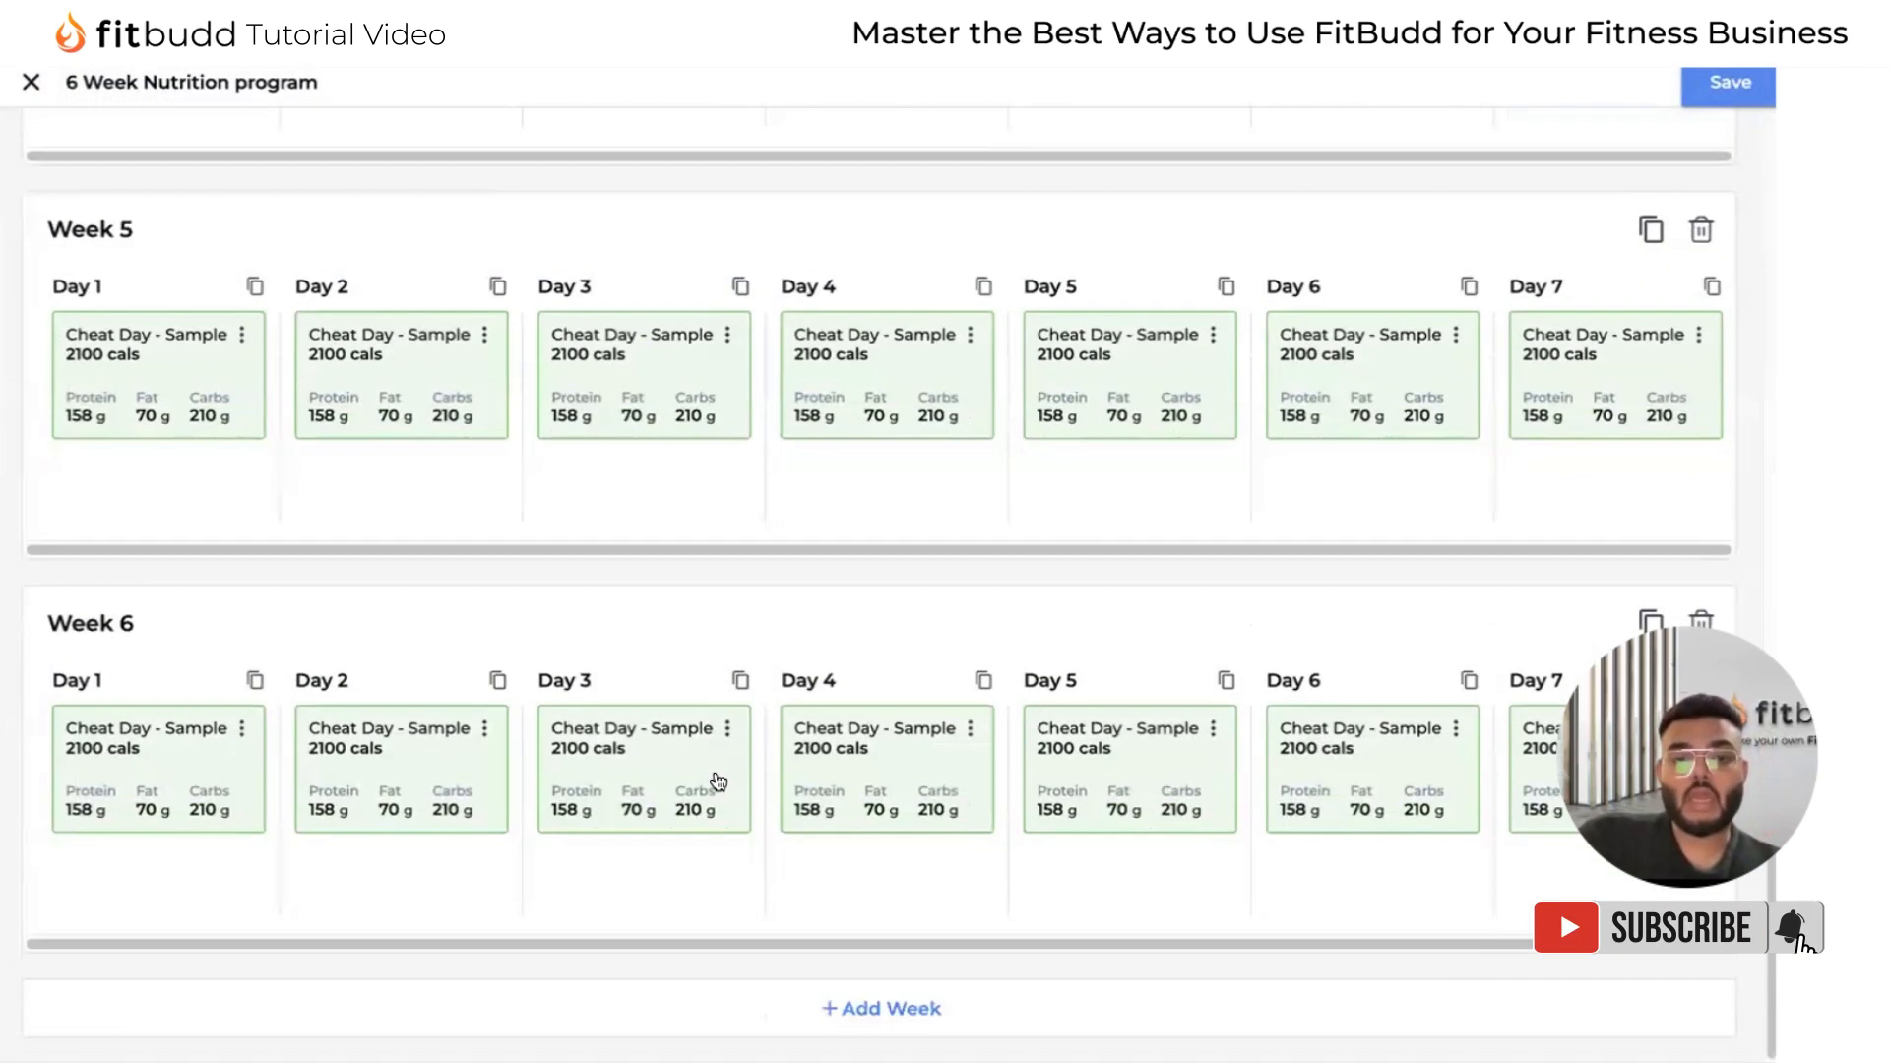
{"action": "left_click", "coordinate": [844, 1006]}
{"action": "scroll", "coordinate": [848, 984], "scroll_direction": "down", "scroll_amount": 4}
{"action": "left_click", "coordinate": [217, 683]}
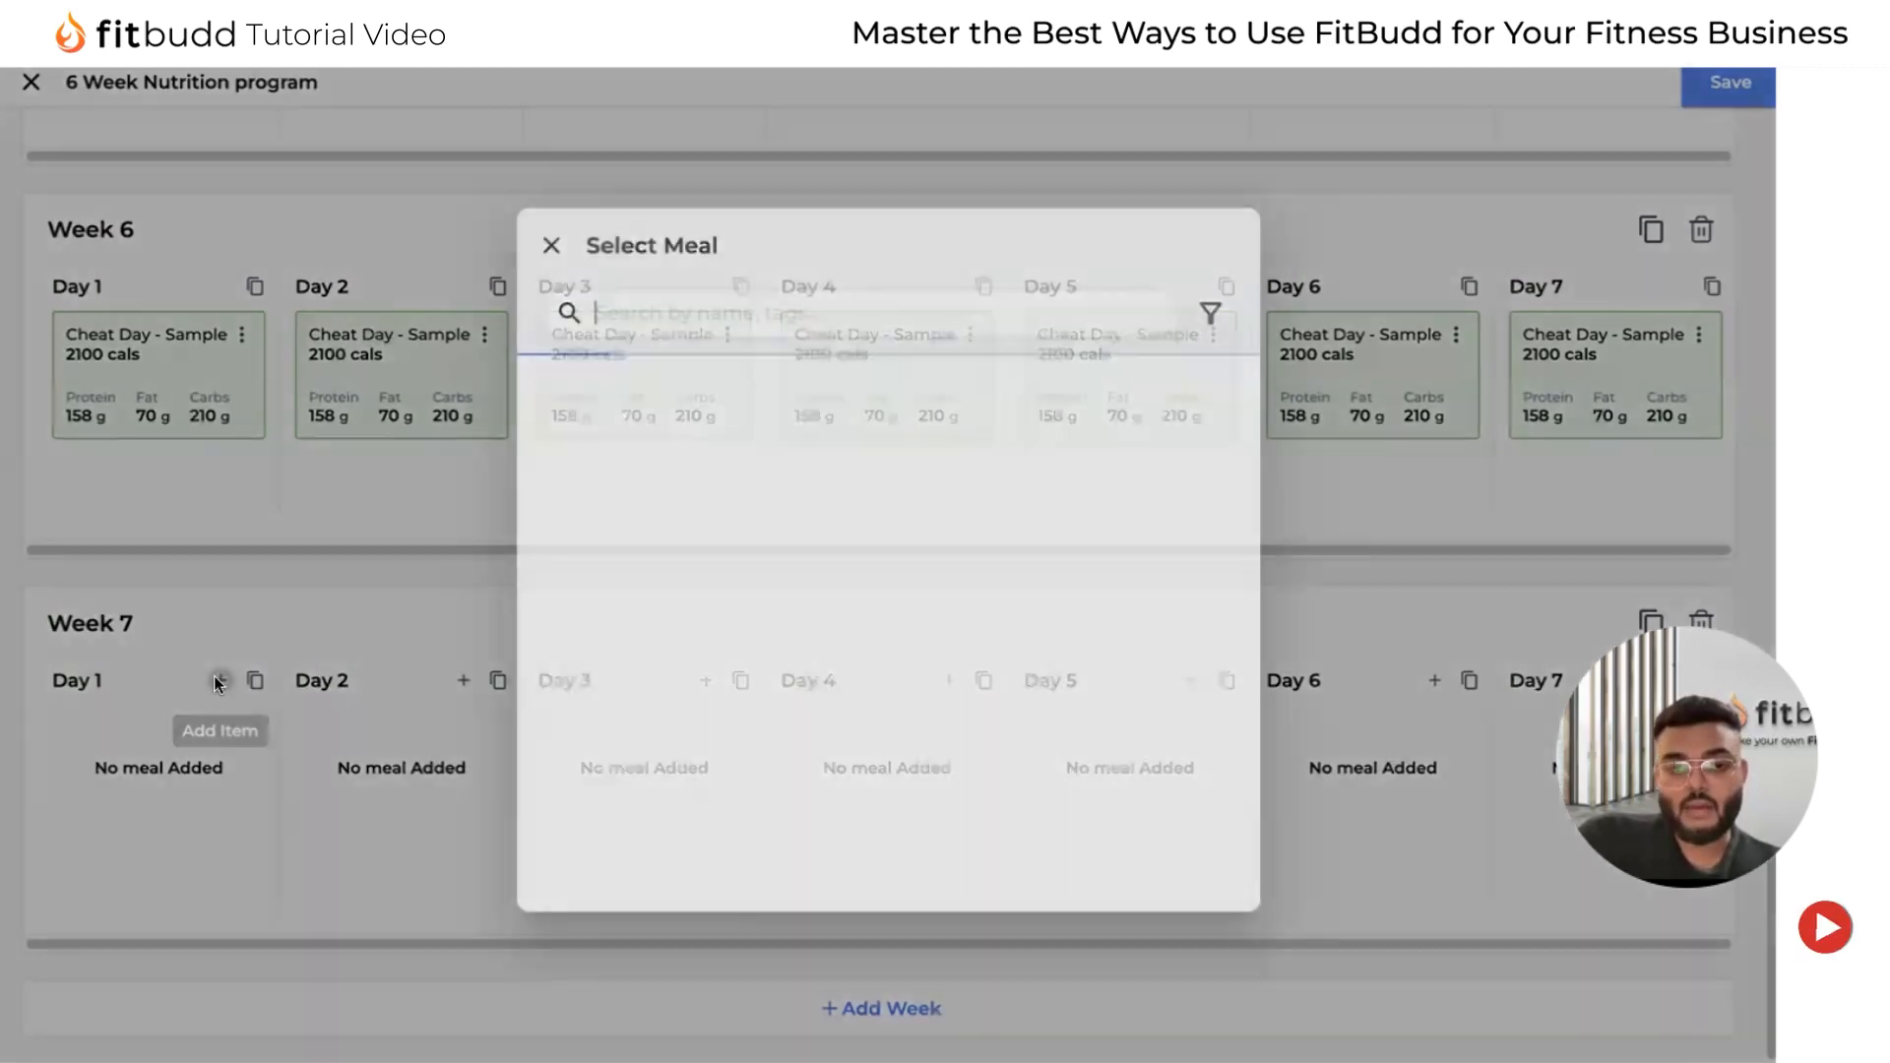
{"action": "left_click", "coordinate": [822, 424]}
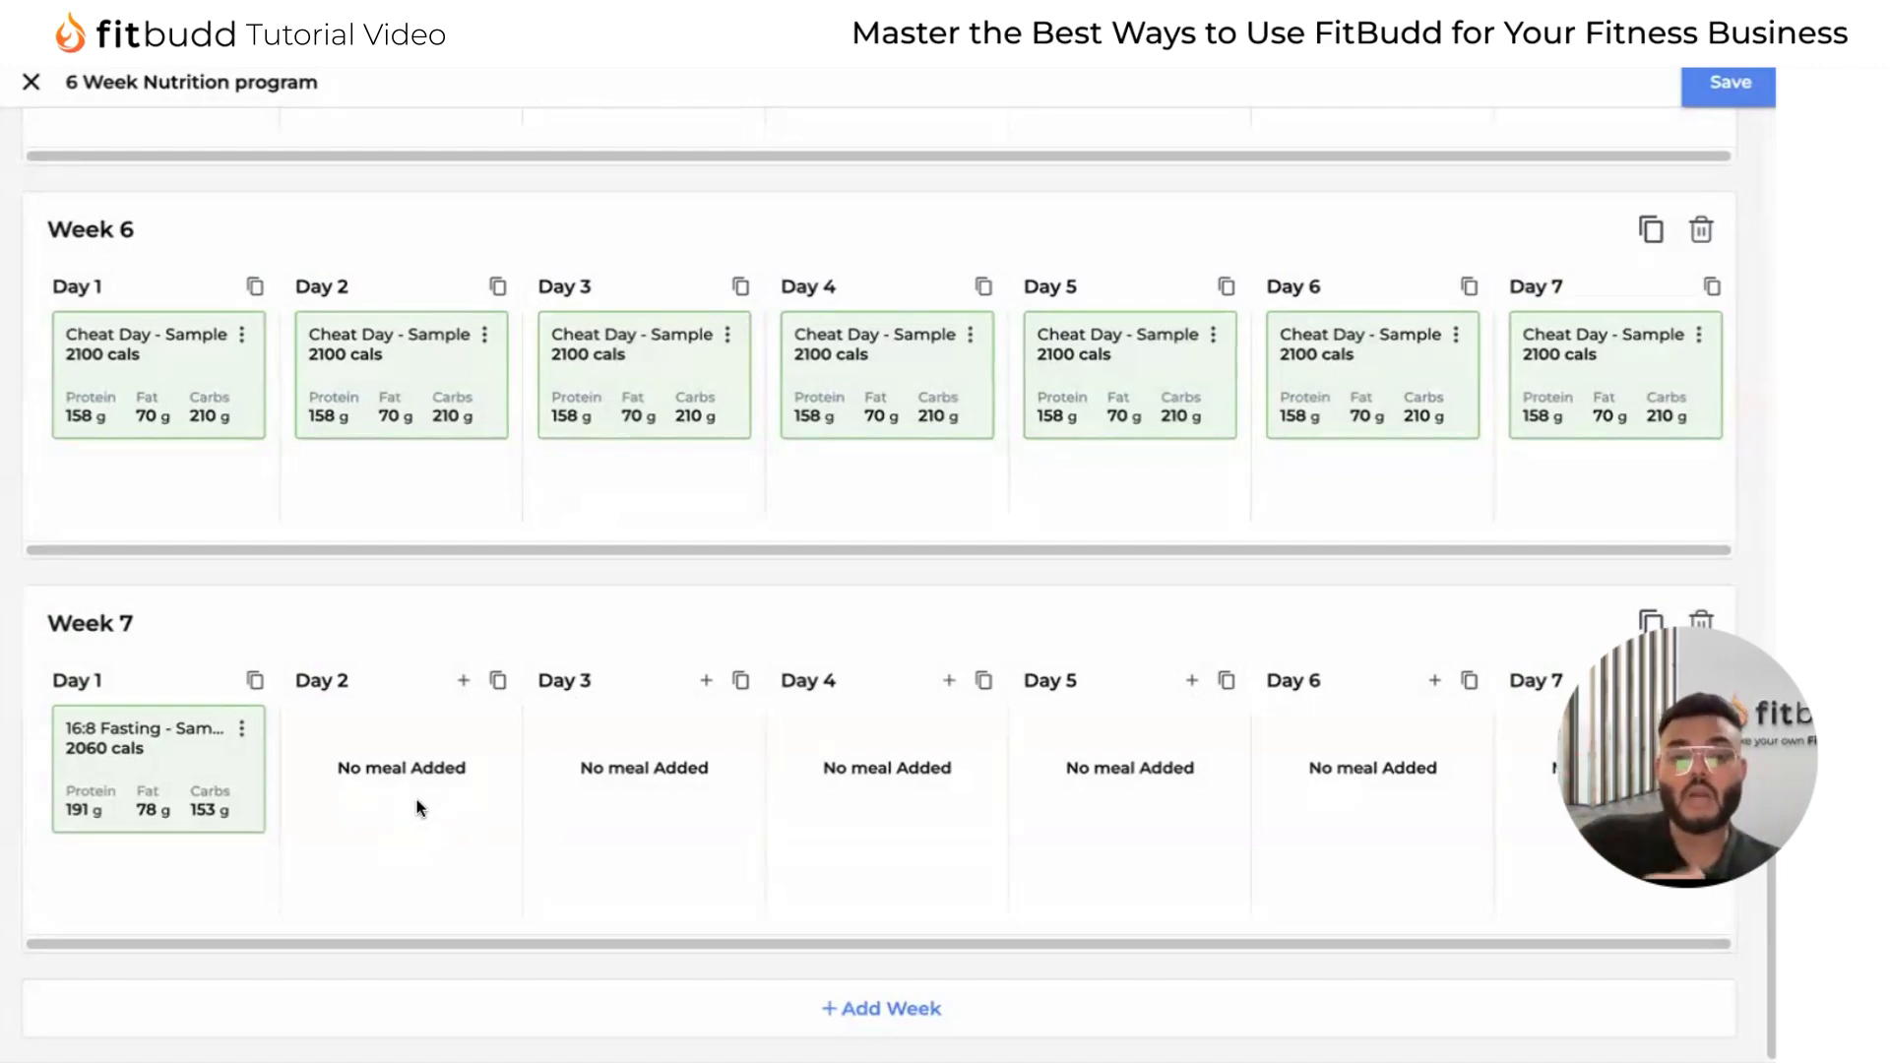
View the meal choices for Day 2 of Week 7 without picking one, and discard the unsaved changes to the 6 Week Nutrition program.
{"action": "mouse_move", "coordinate": [134, 793]}
{"action": "left_mouse_down"}
{"action": "mouse_move", "coordinate": [393, 814]}
{"action": "mouse_move", "coordinate": [162, 798]}
{"action": "left_mouse_up"}
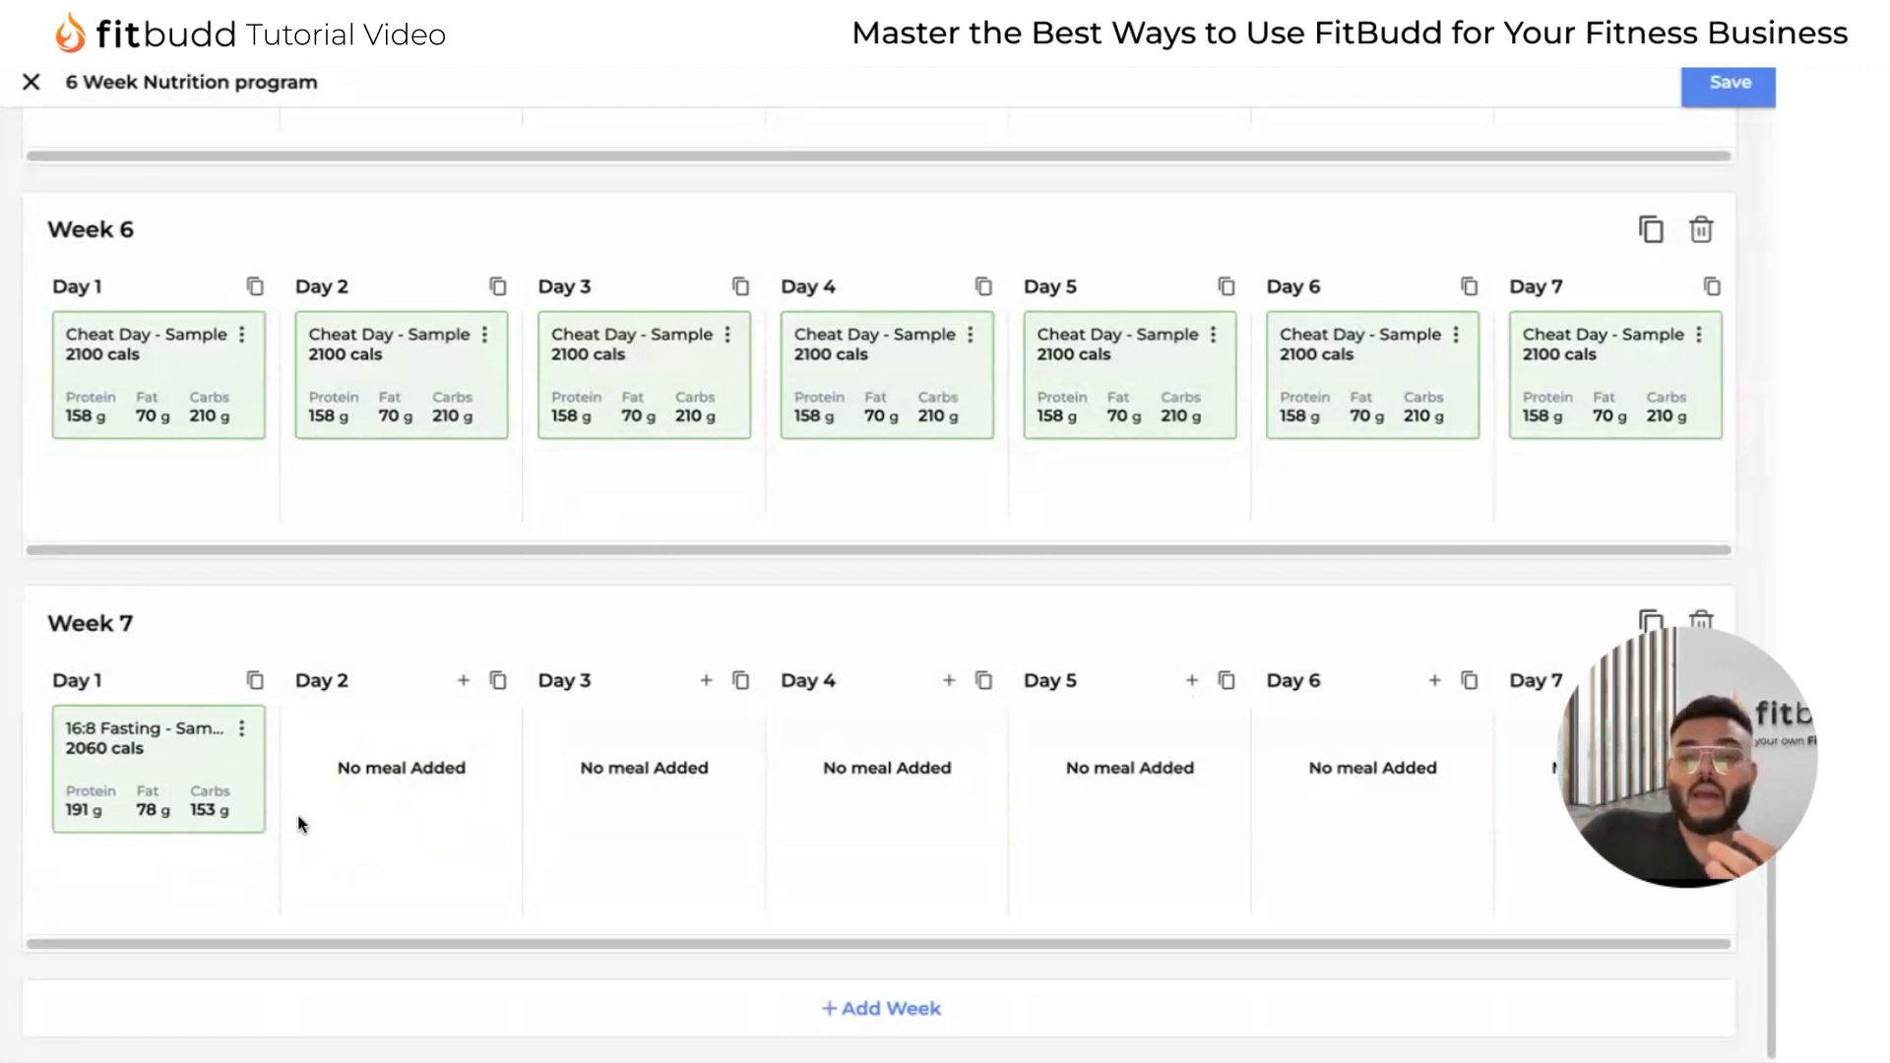
{"action": "left_click", "coordinate": [462, 681]}
{"action": "left_click", "coordinate": [551, 246]}
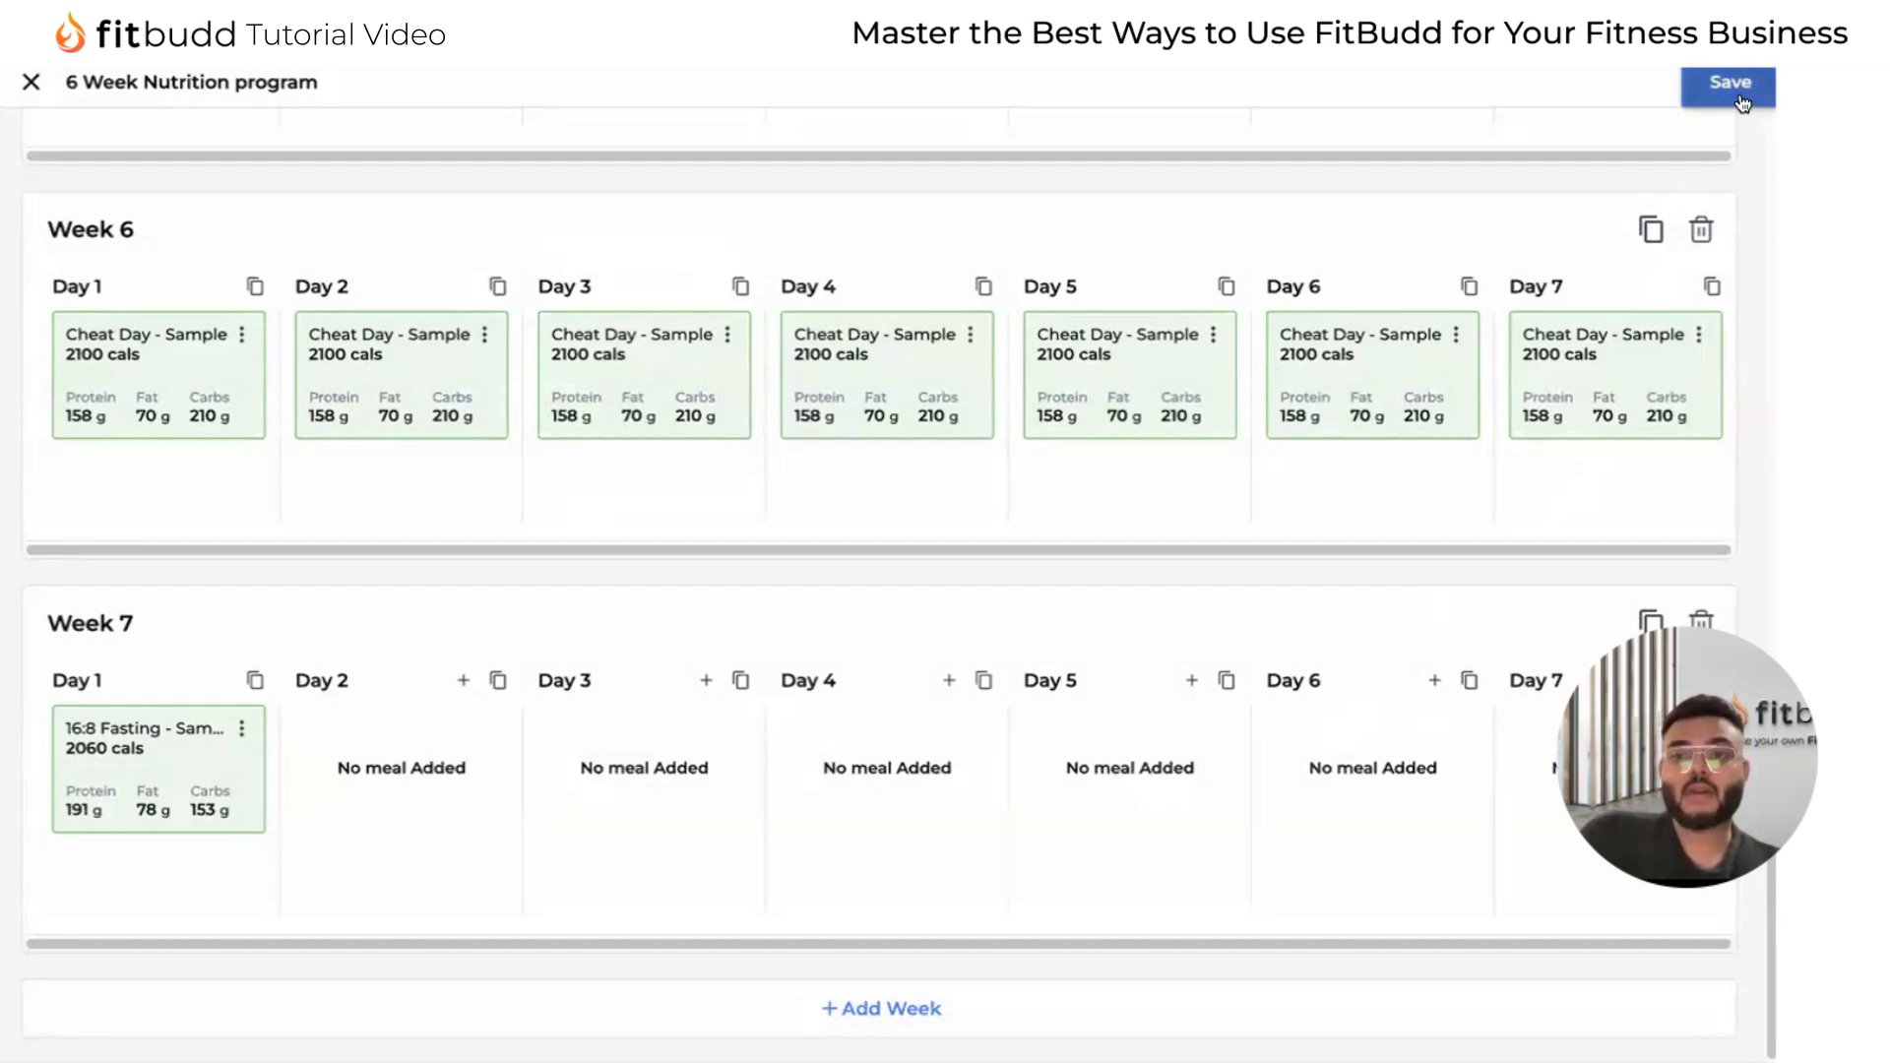
{"action": "left_click", "coordinate": [31, 82]}
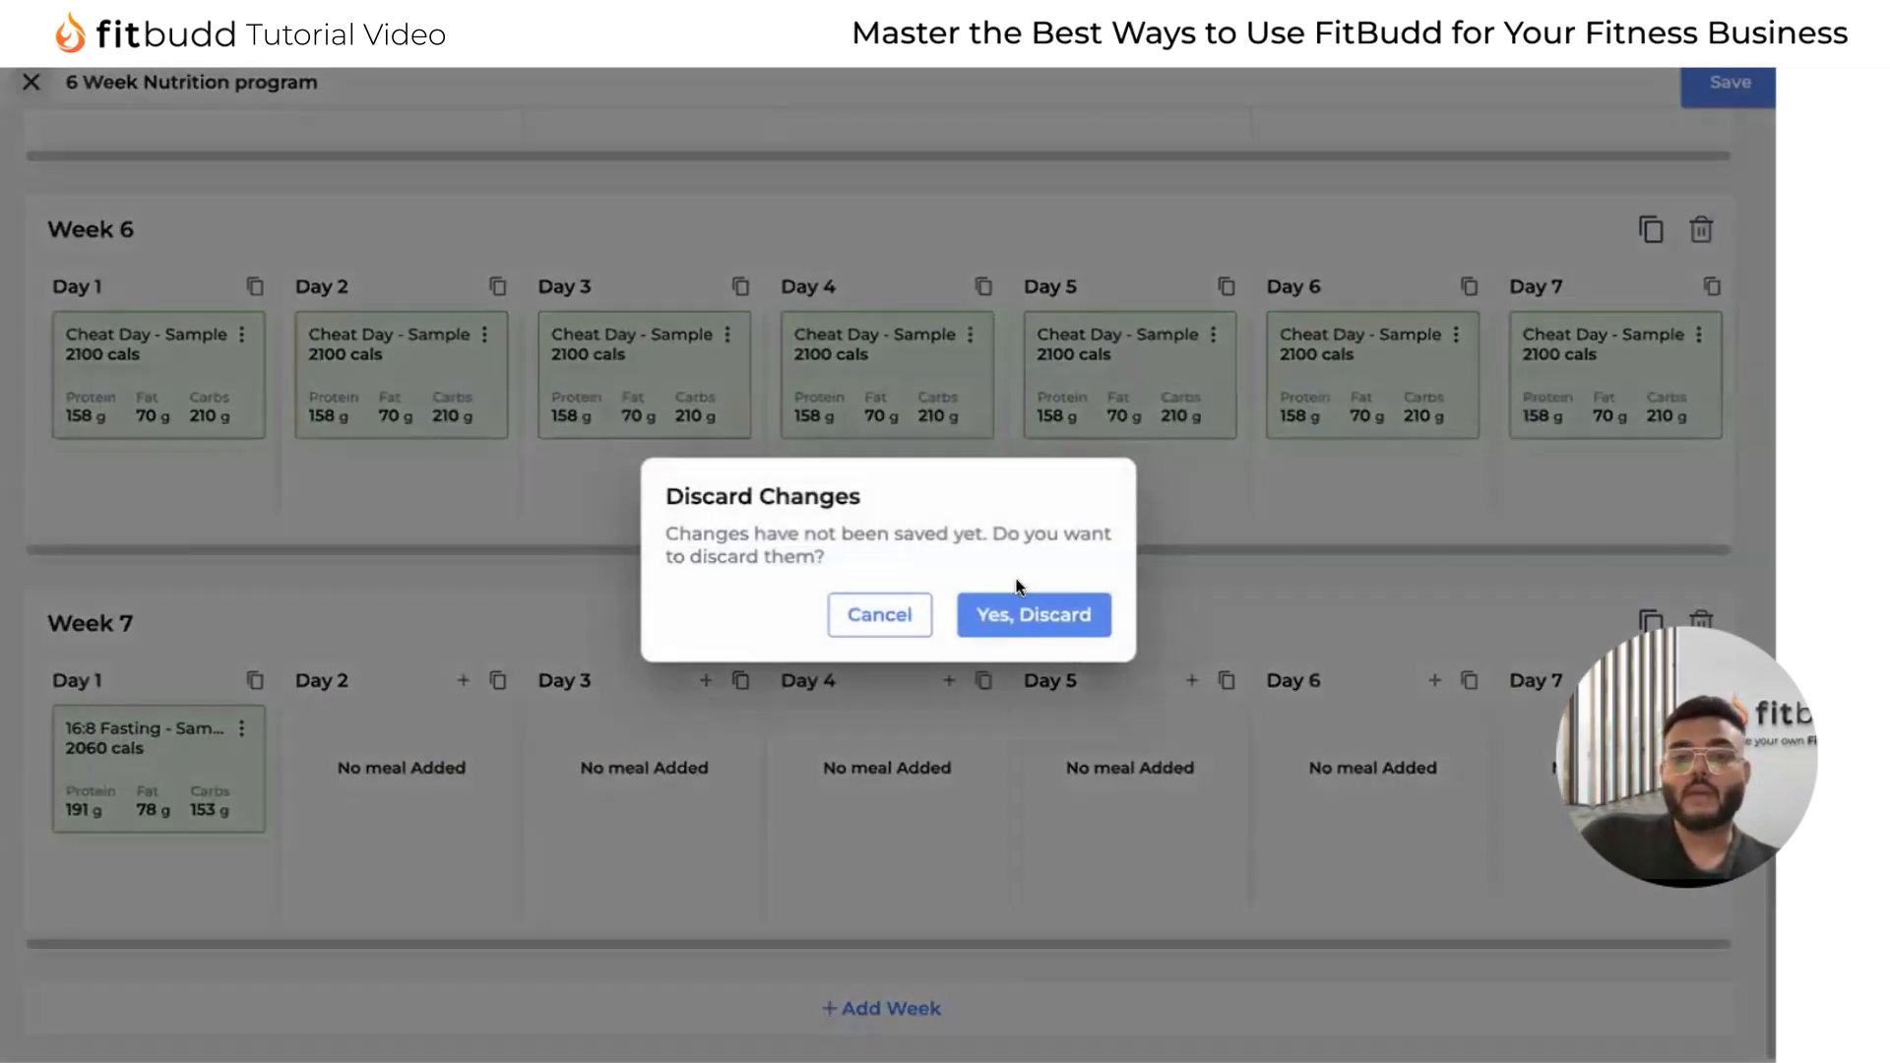
{"action": "left_click", "coordinate": [1018, 605]}
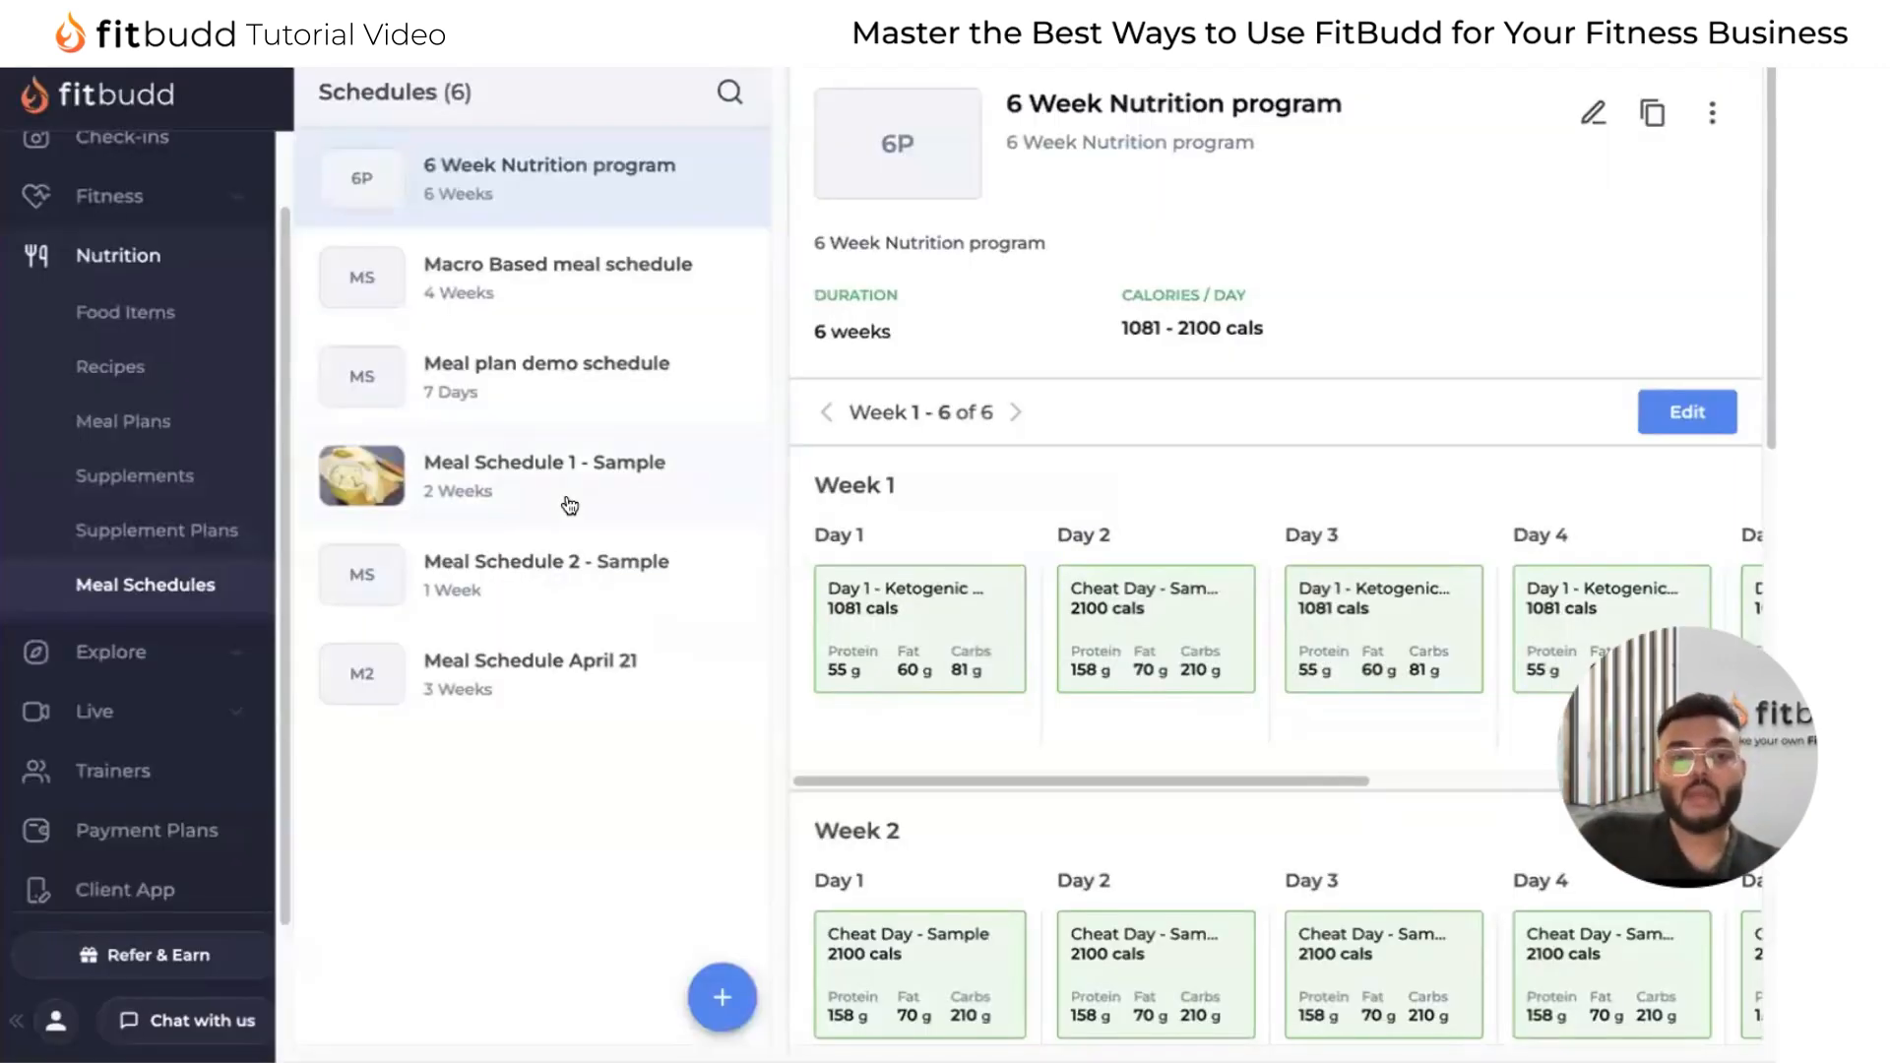